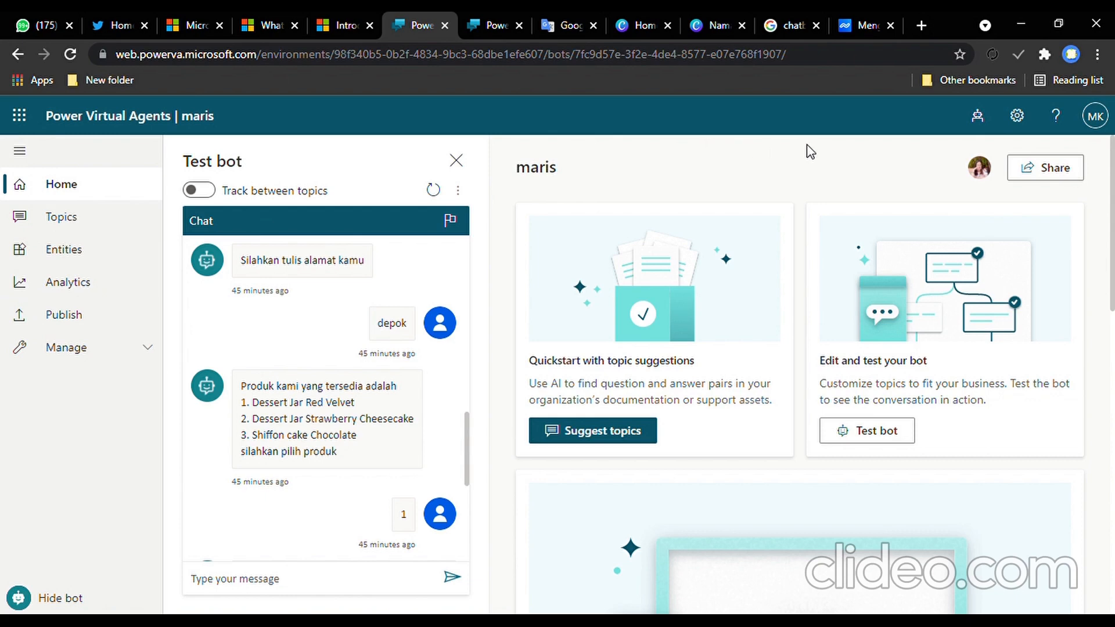
Step: Start creating a new bot and name it "sepatu kulit"
left_click(983, 120)
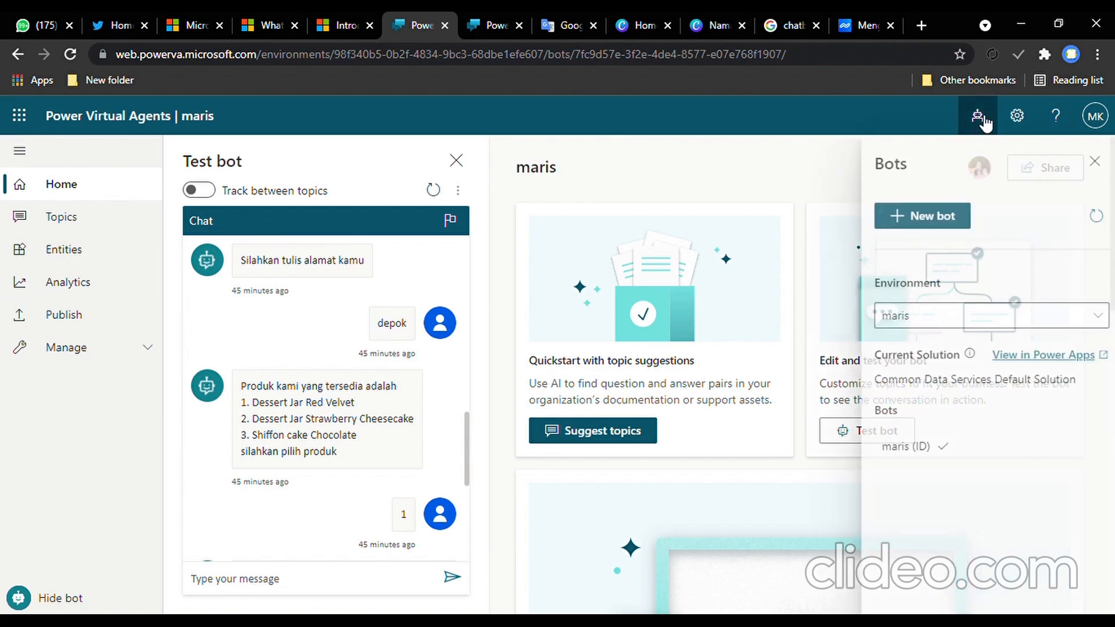
left_click(939, 224)
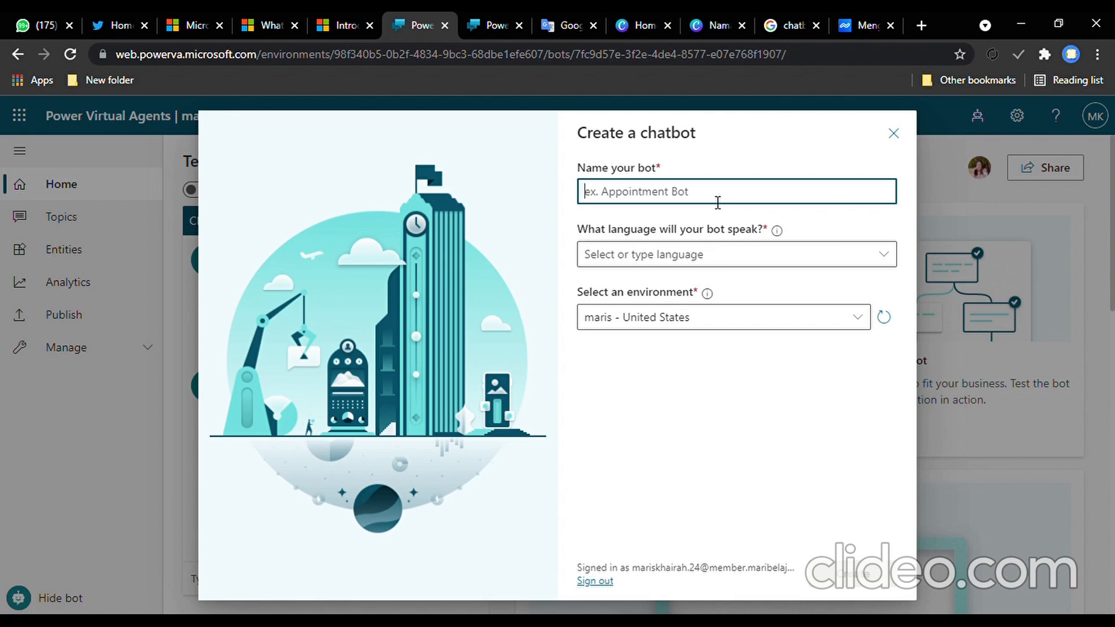
type("se")
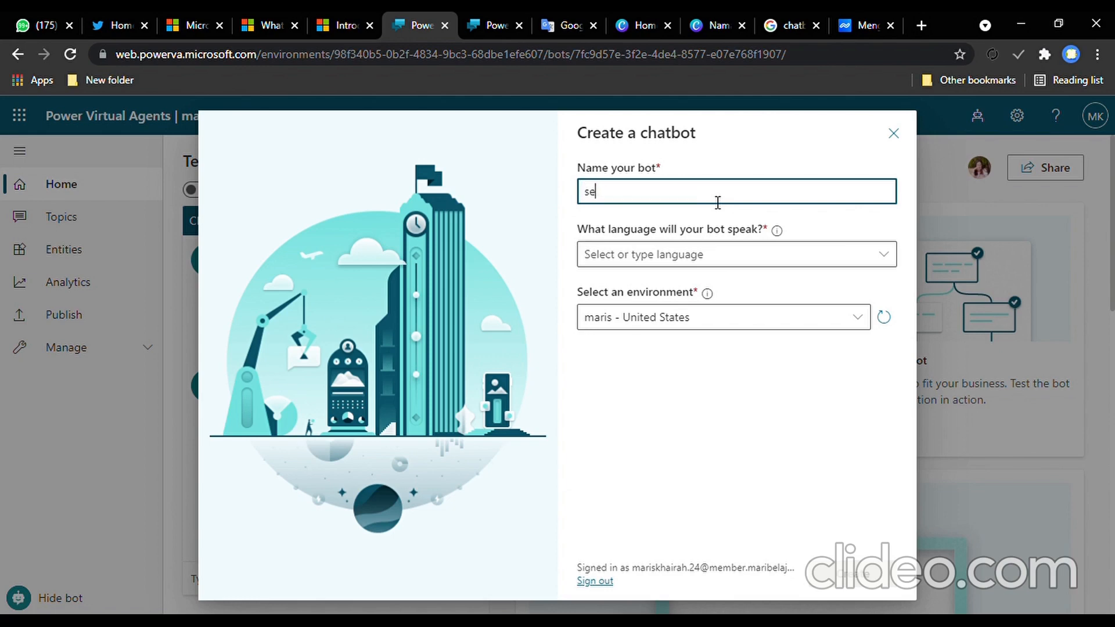
type("patu kulit")
Step: Set the new bot's language to Indonesian (ID) and its environment to Sales Trial - Asia, and create the bot
left_click(737, 265)
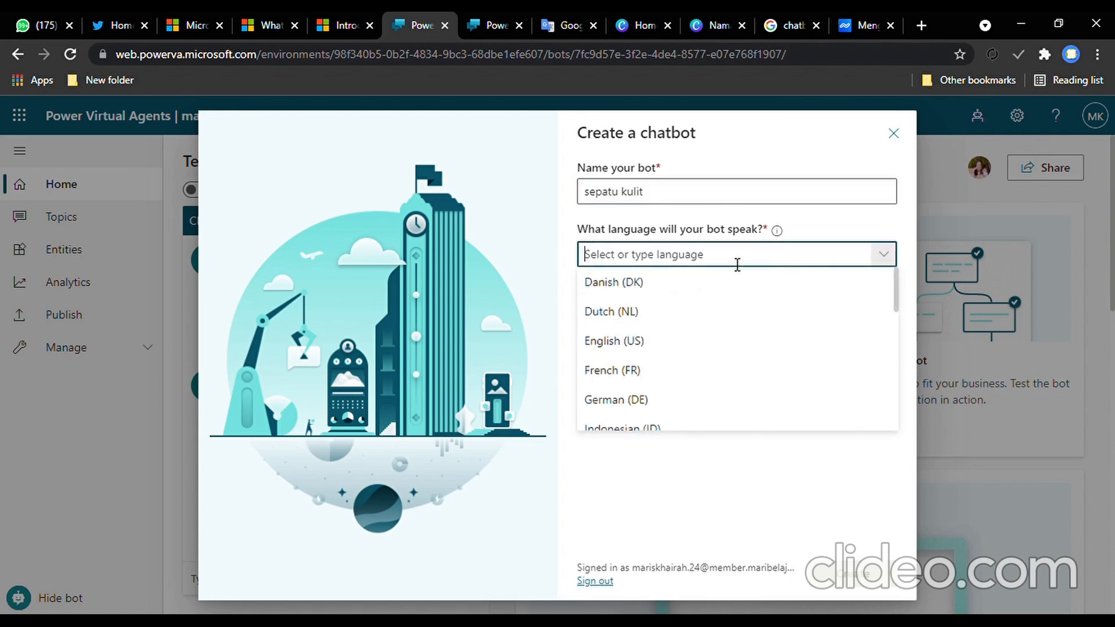
type("Indonesian (ID")
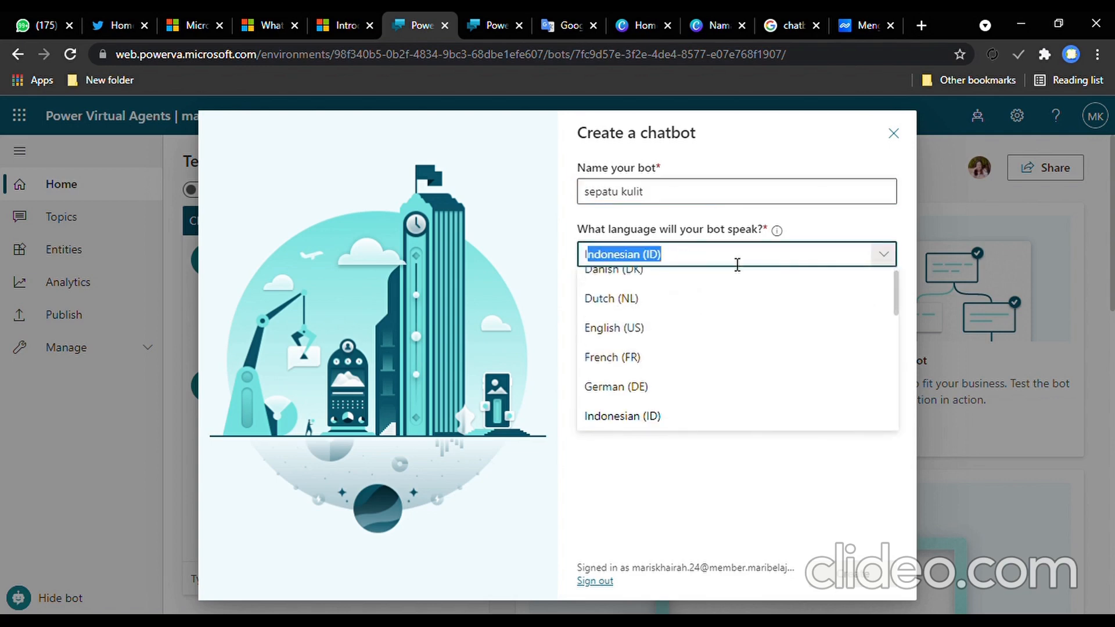
key("Return")
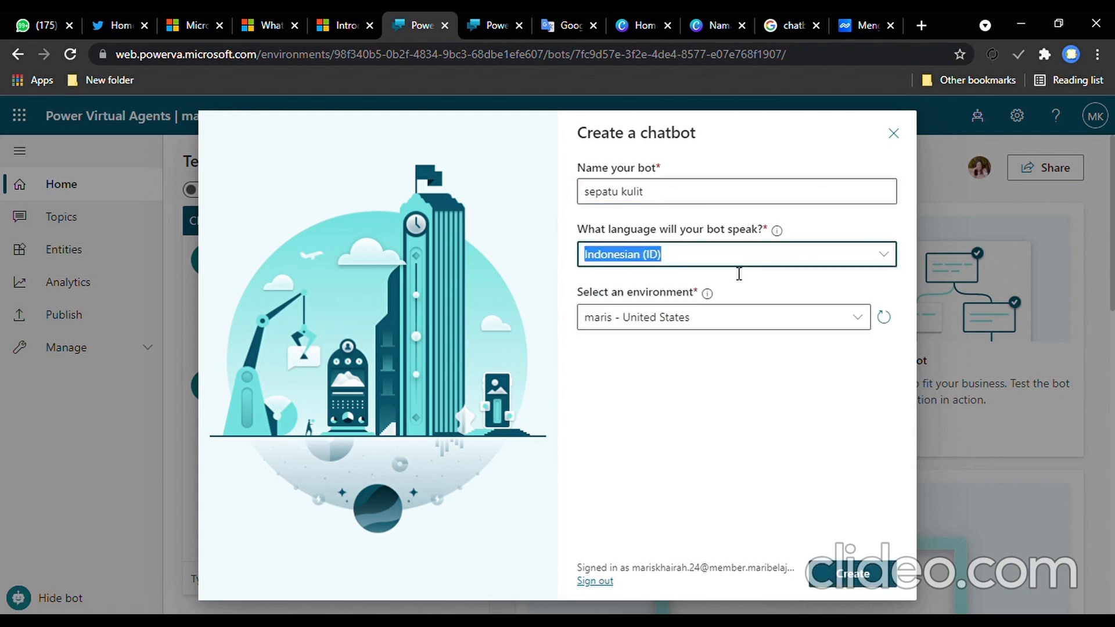
left_click(772, 324)
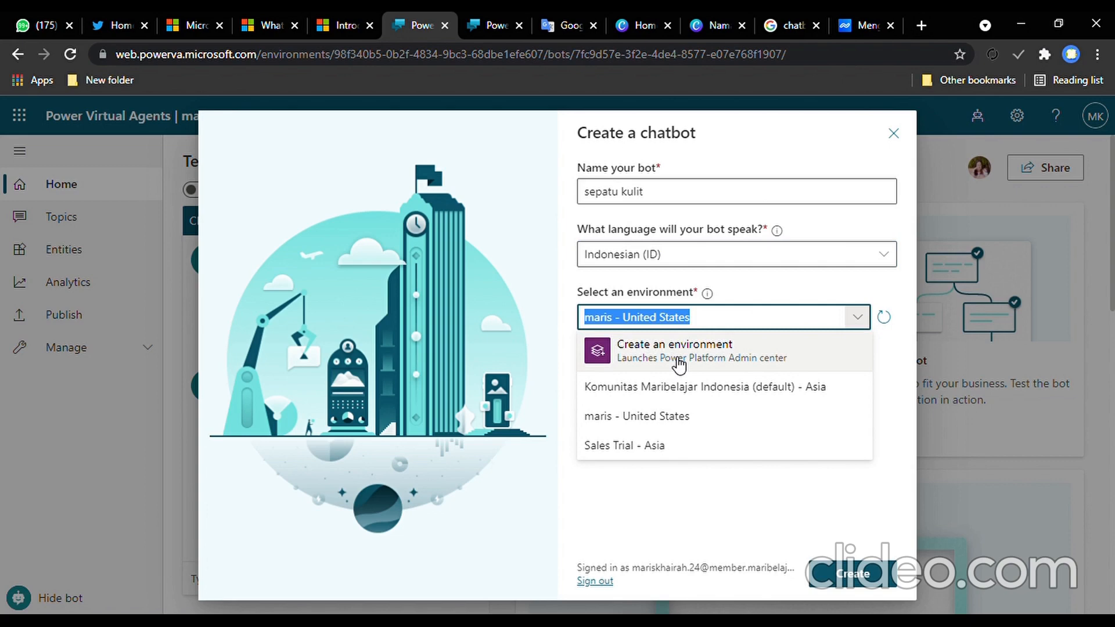
left_click(735, 459)
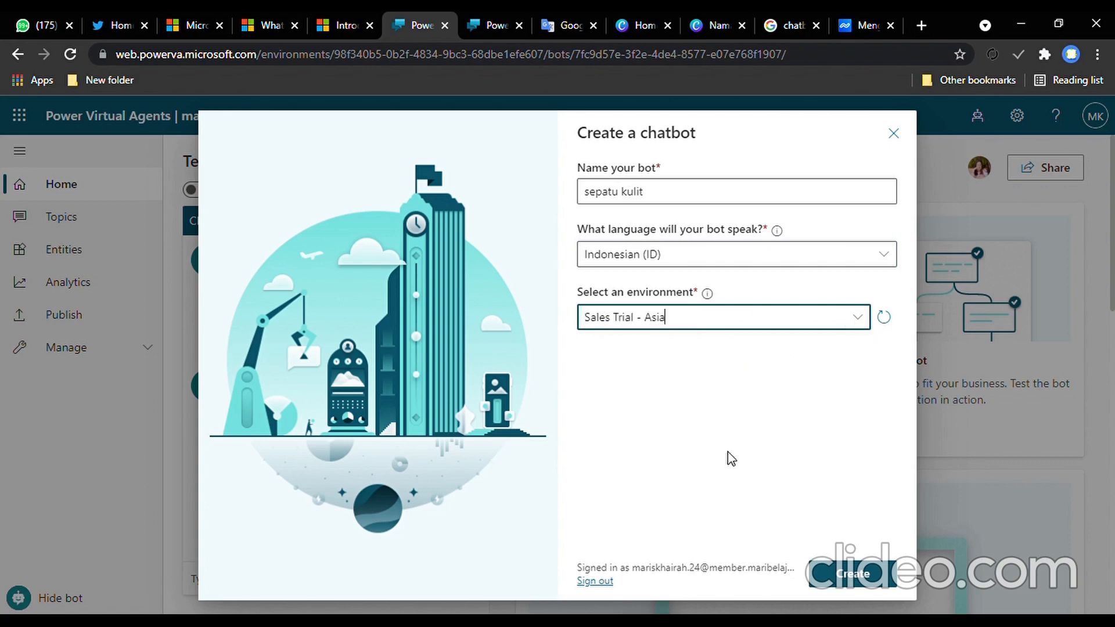
left_click(864, 581)
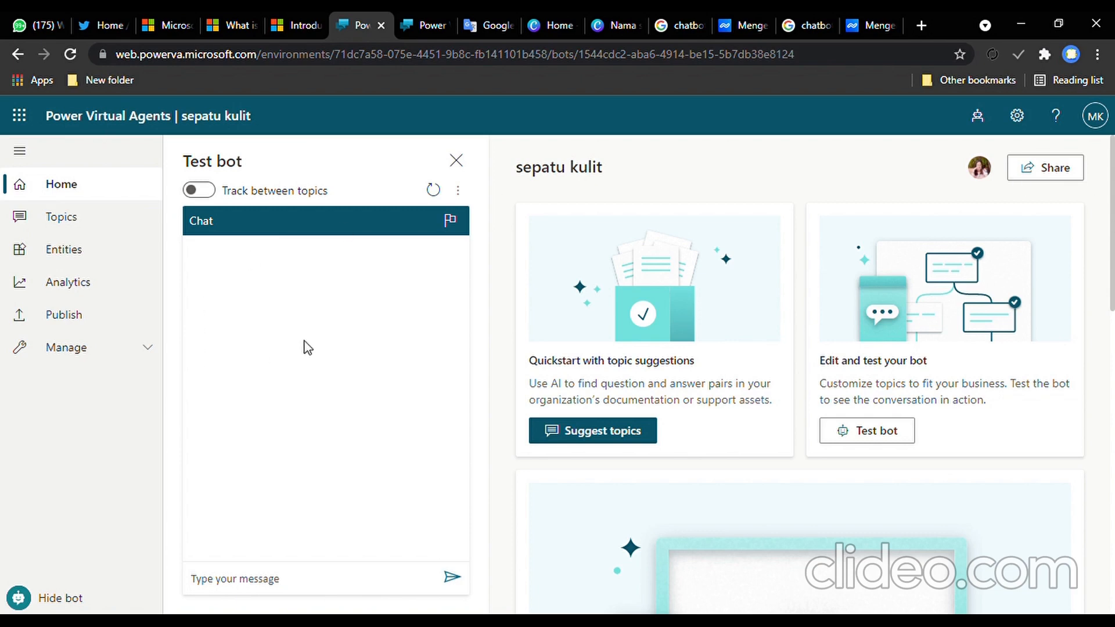
Step: Permanently delete the bot "sepatu kulit" from the general settings, entering its name to confirm
left_click(1017, 119)
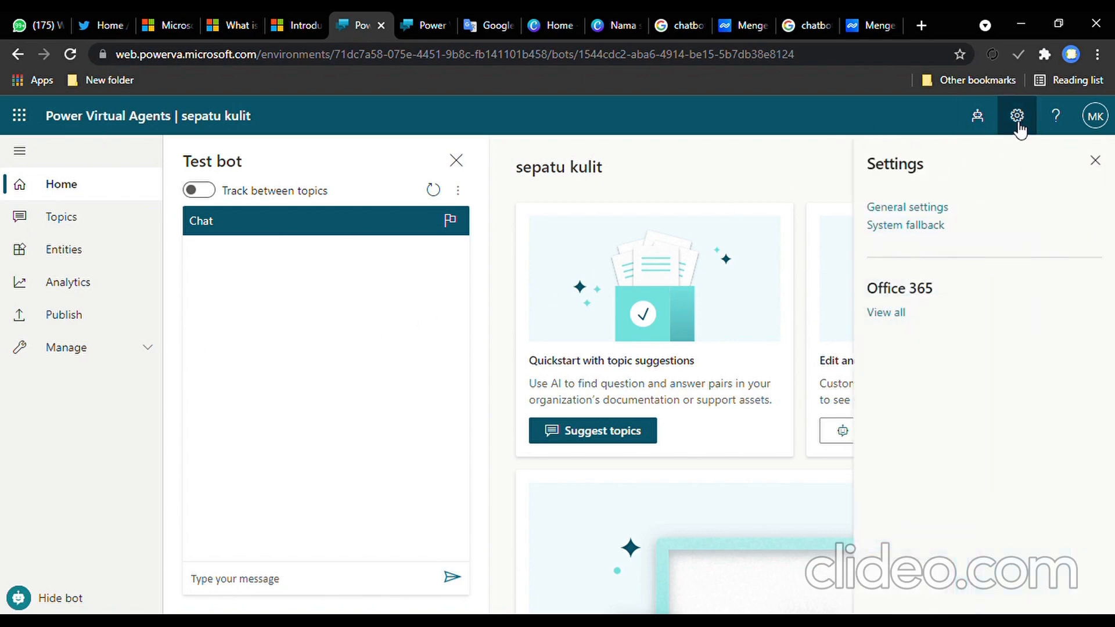
left_click(927, 208)
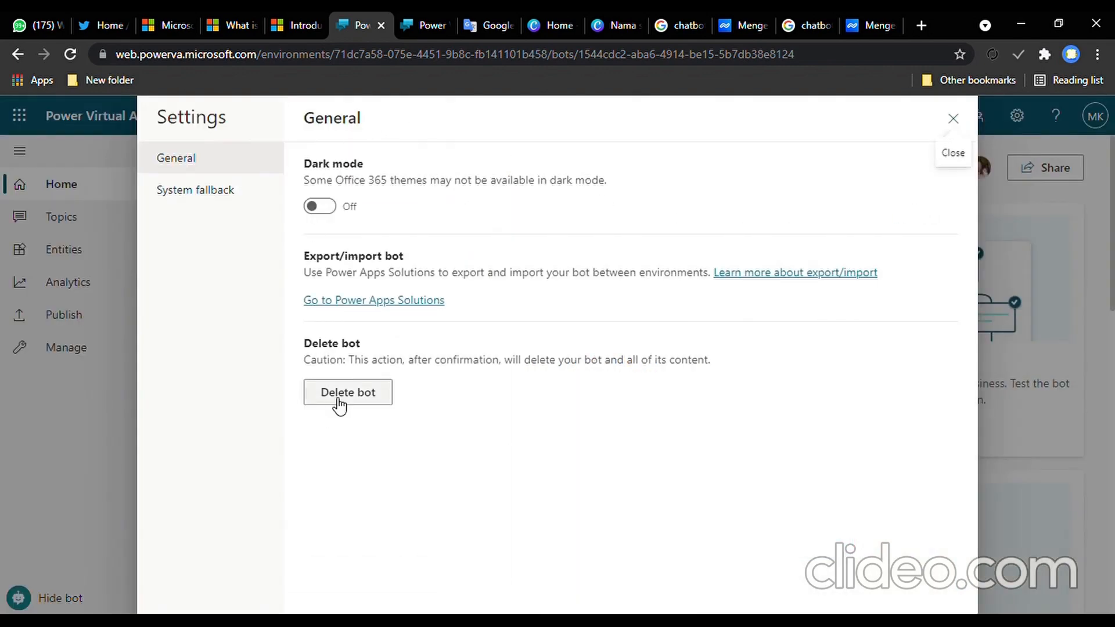
left_click(346, 392)
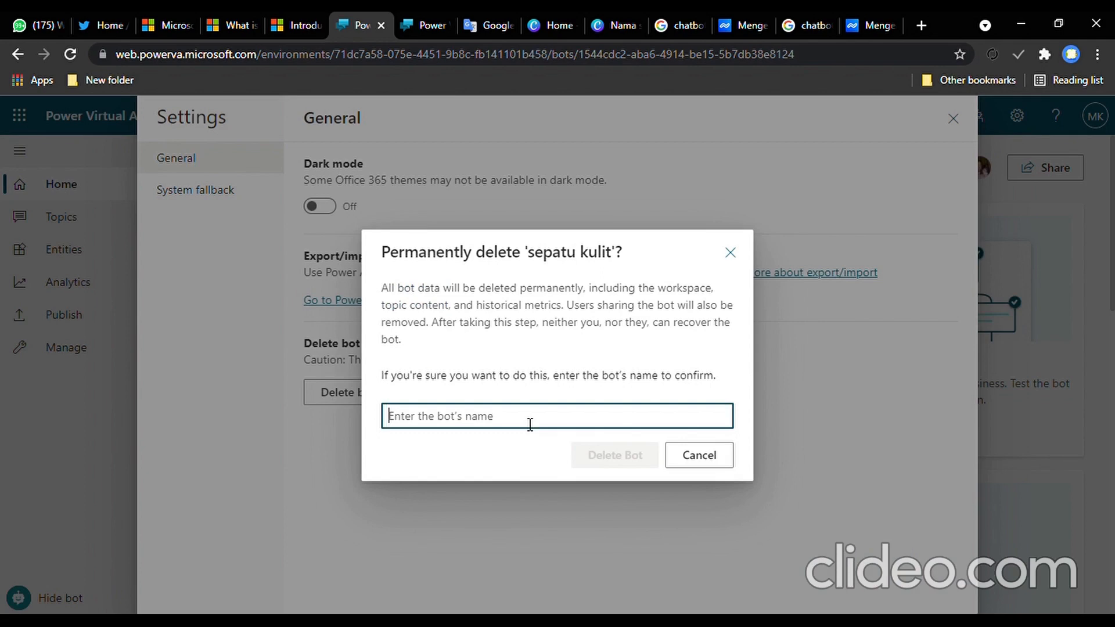
type("sepatu kulit")
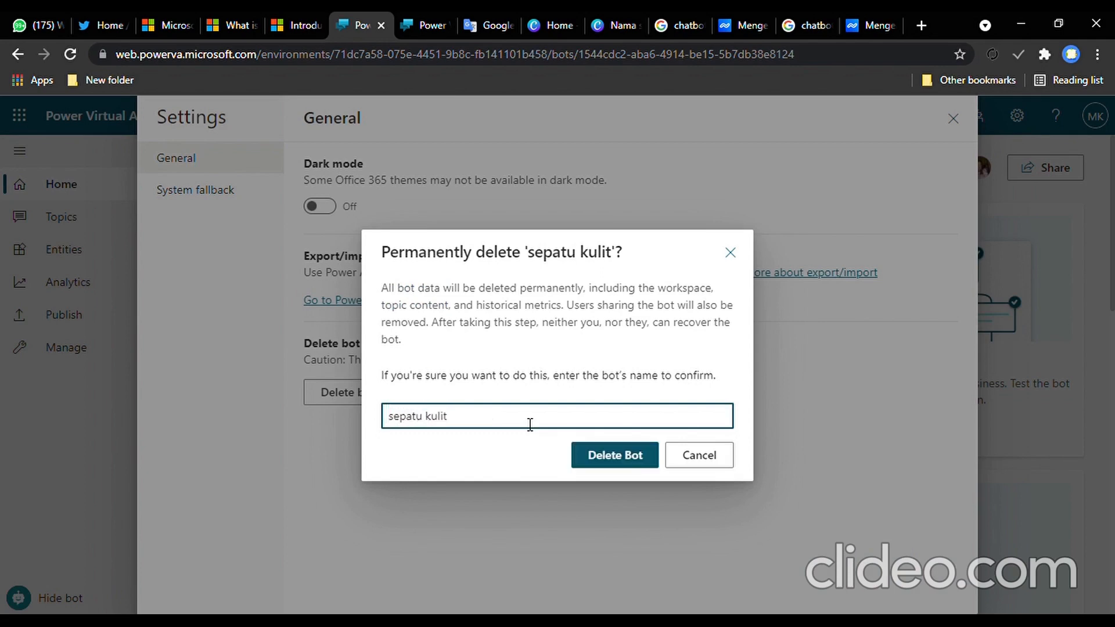
left_click(587, 454)
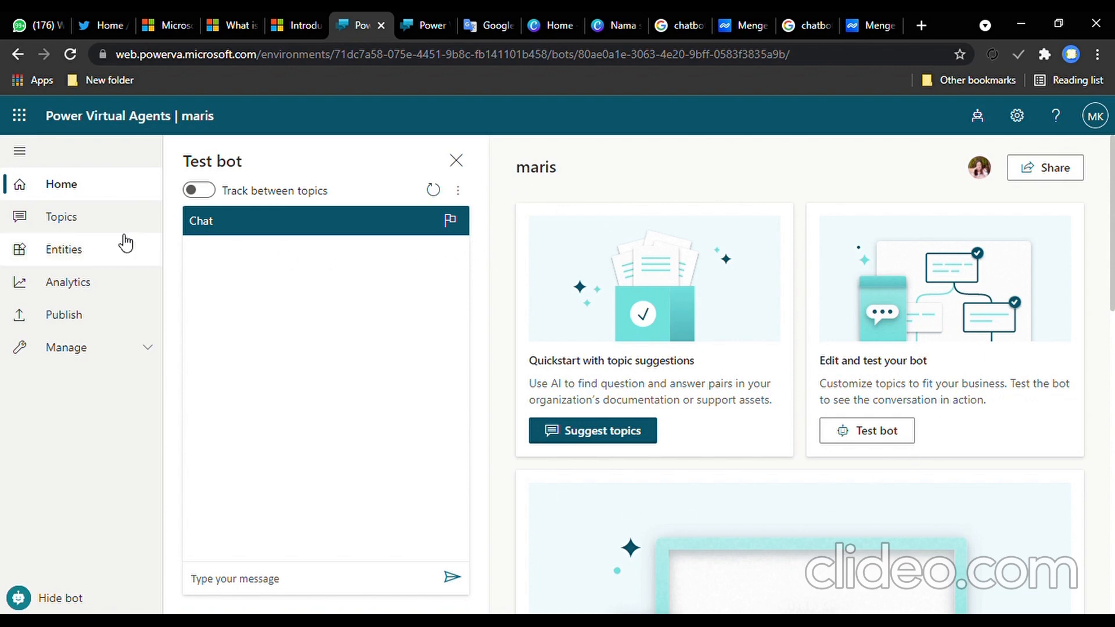
Step: Create a new topic for the bot named "customer service" with the friendly name "cs"
left_click(49, 220)
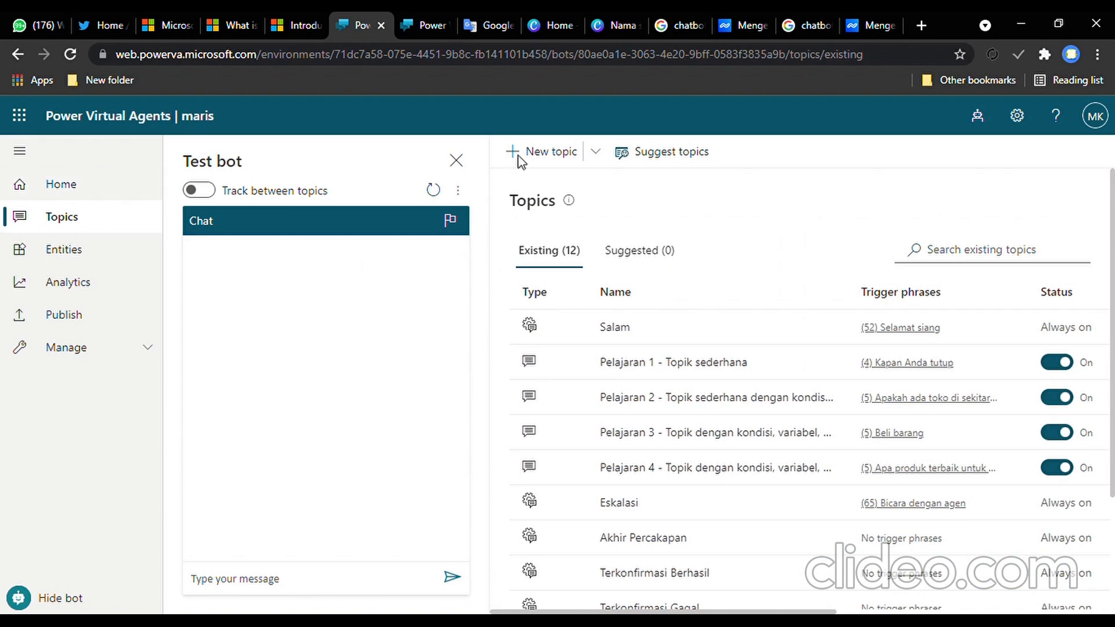
scroll(710, 373, "down", 3)
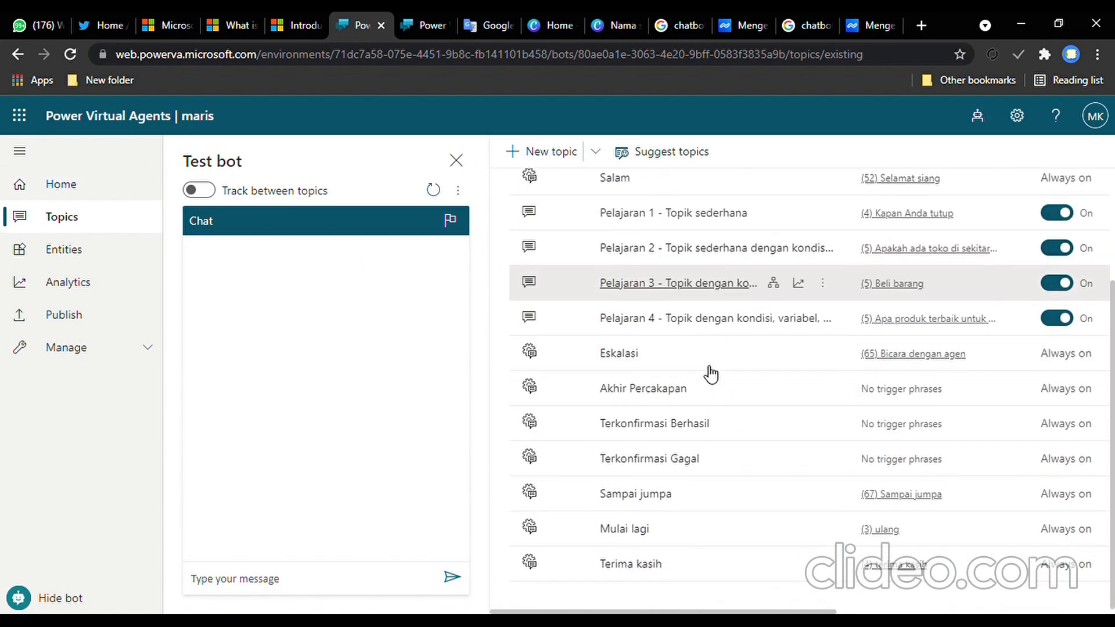
scroll(735, 531, "up", 3)
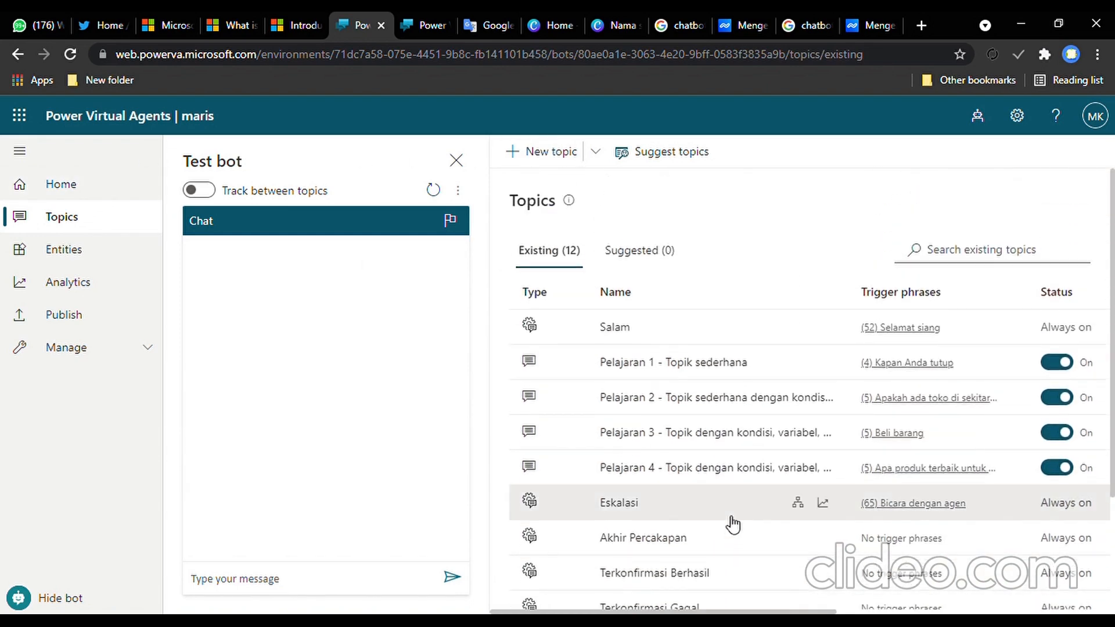
left_click(550, 159)
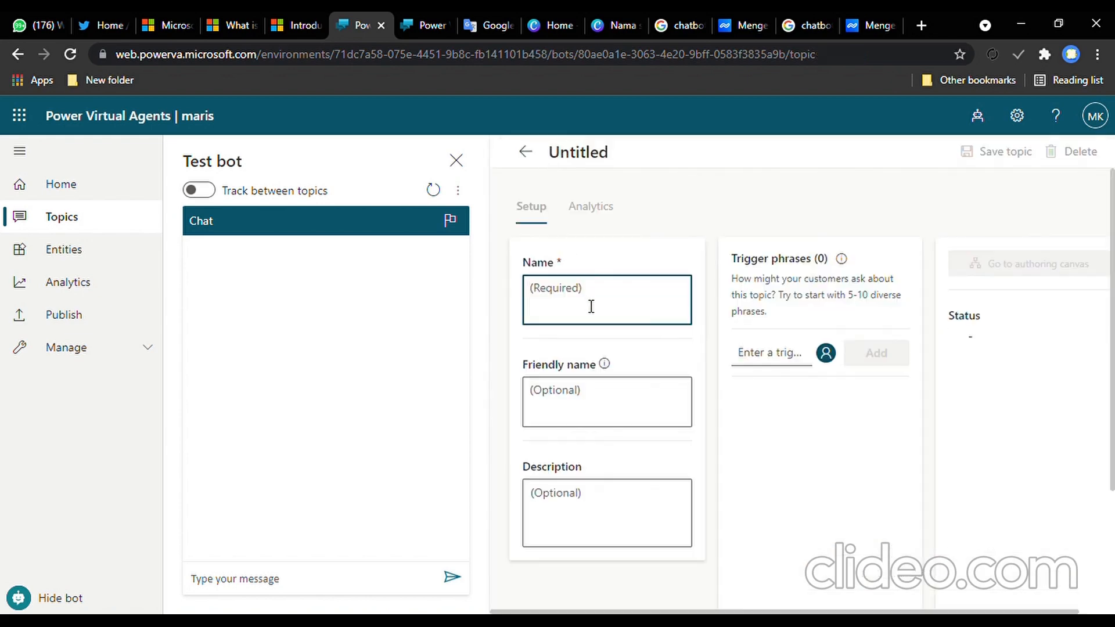
type("cu")
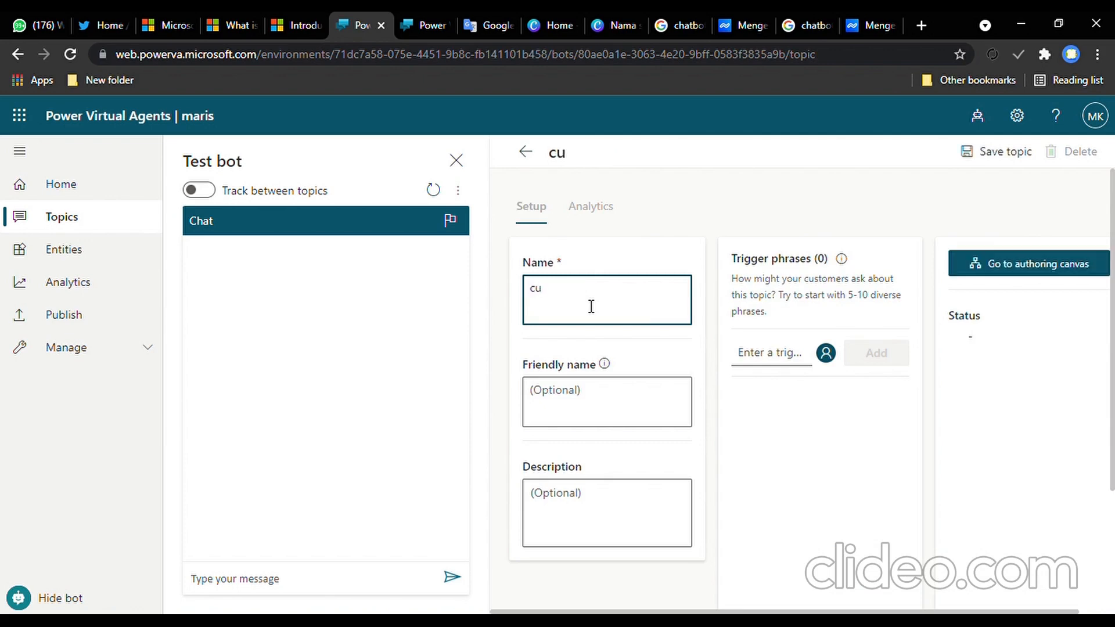
type("stomer service")
left_click(624, 402)
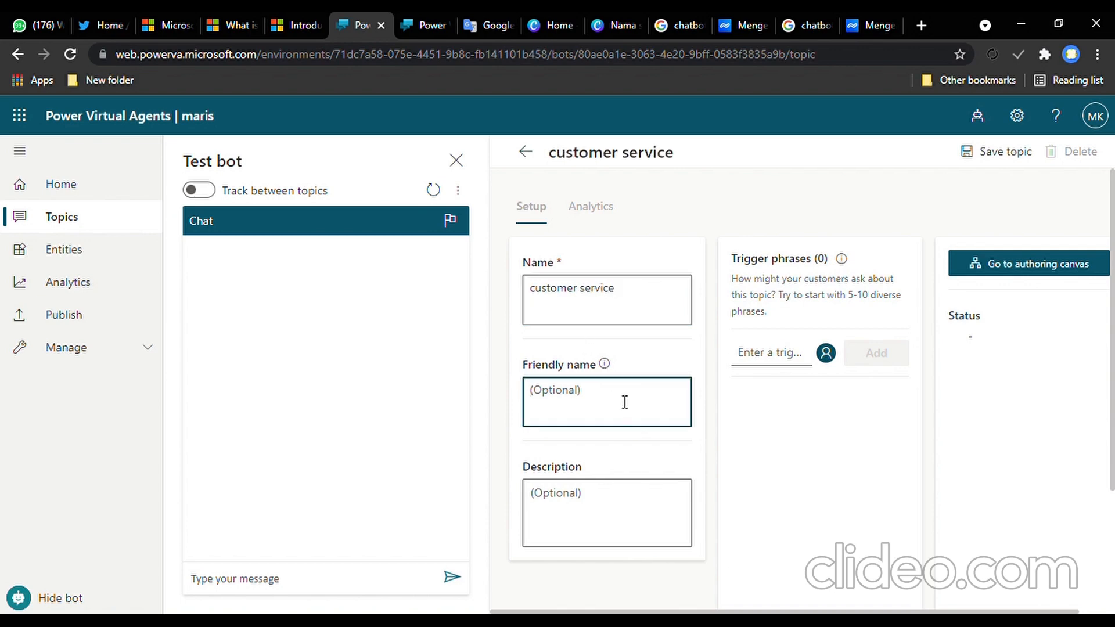
type("cs")
Step: Enter "pertanyaan yang sering diajukan oleh tamu hotel" as the topic's description
left_click(568, 505)
type("p")
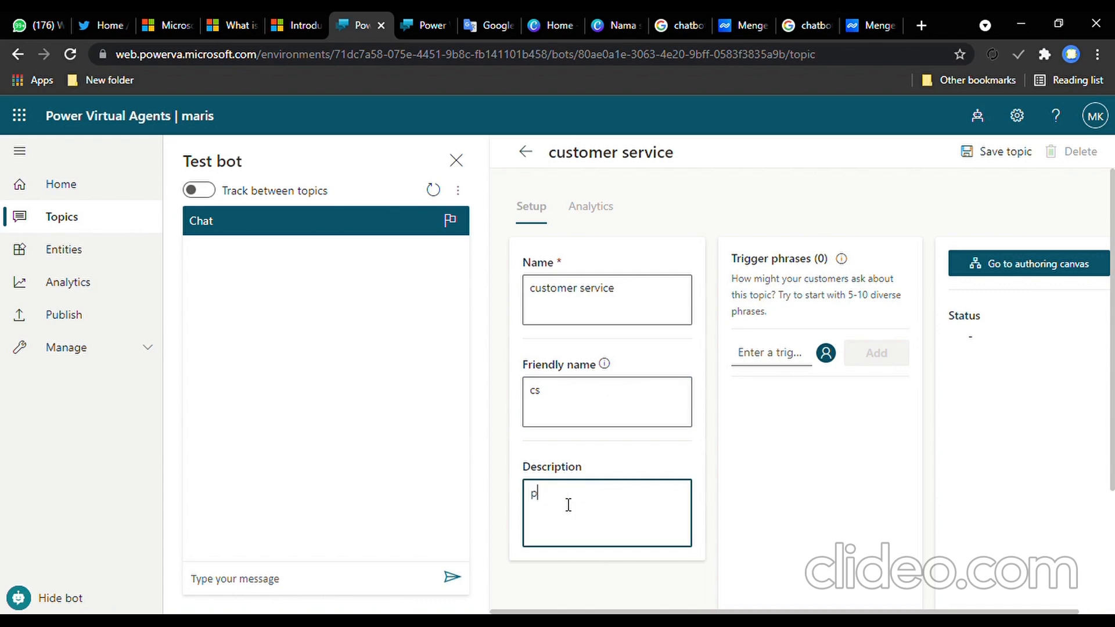
type("ertanyaan yang sering diajku")
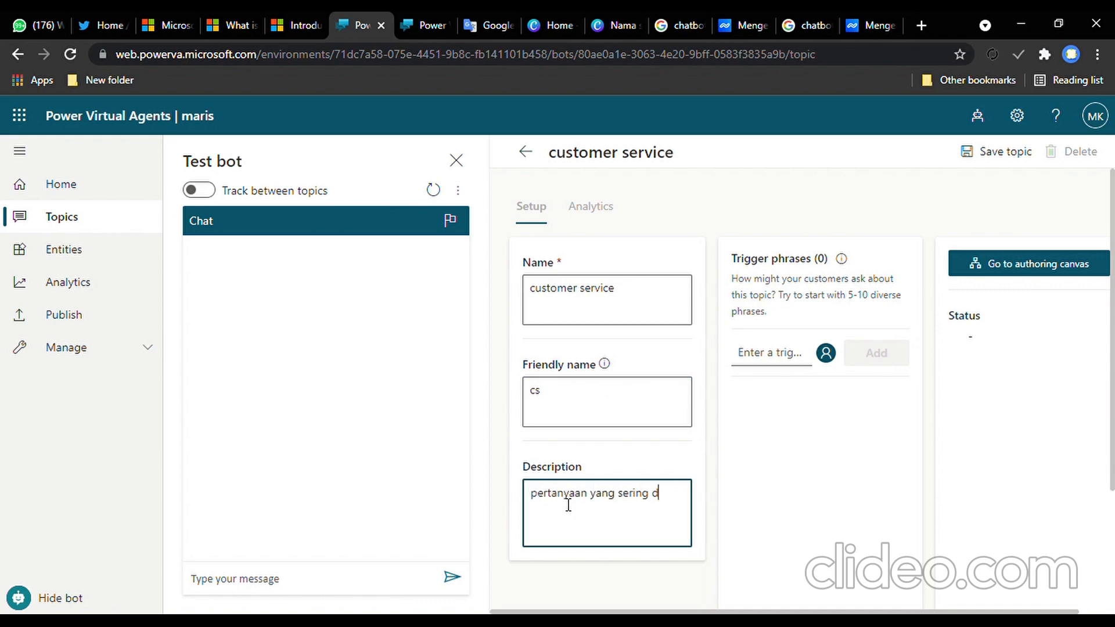
key("BackSpace")
key("BackSpace")
type("ukan ol")
type("eh ")
type("pem")
key("BackSpace")
key("BackSpace")
key("BackSpace")
type("tamu hot")
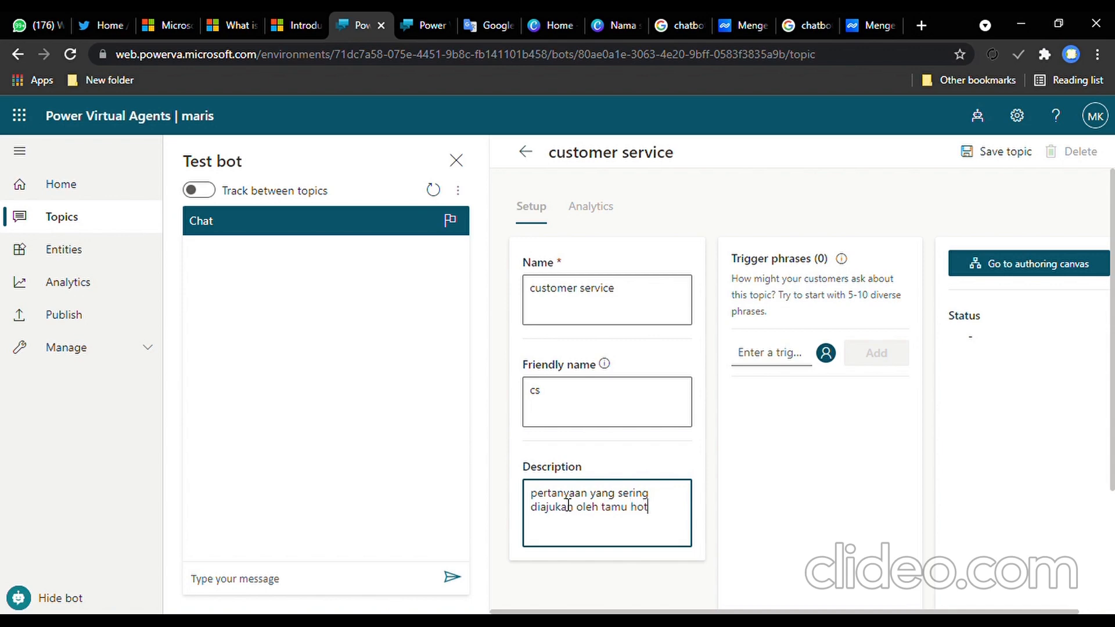
type("el")
Step: Add the trigger phrases "reschedule" and "batalkan pesanan" to the topic, and save the topic
left_click(777, 354)
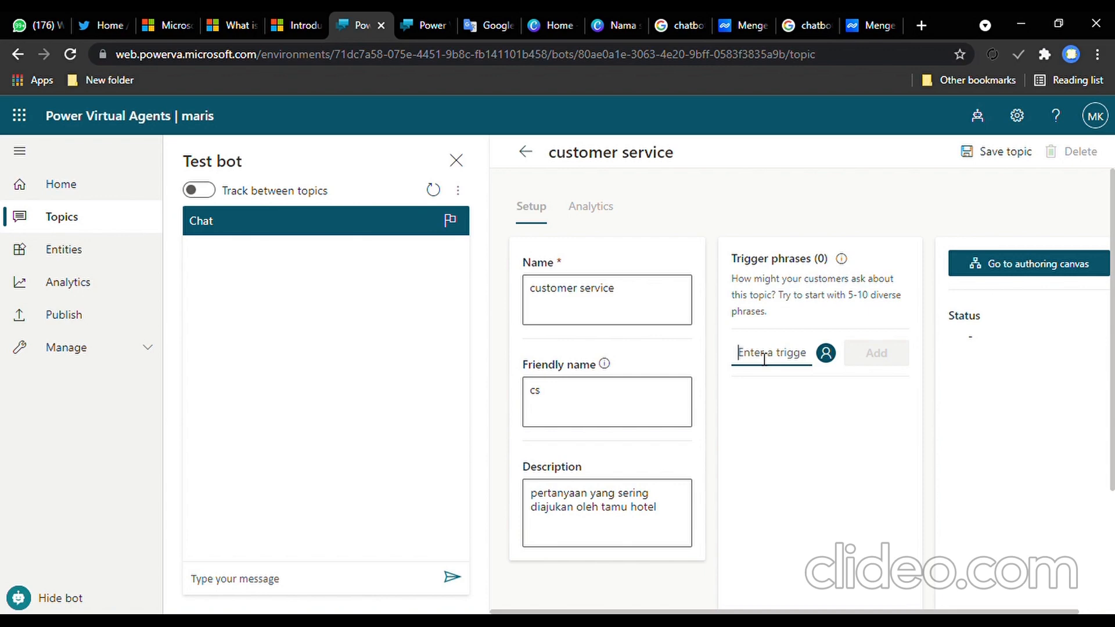
type("m")
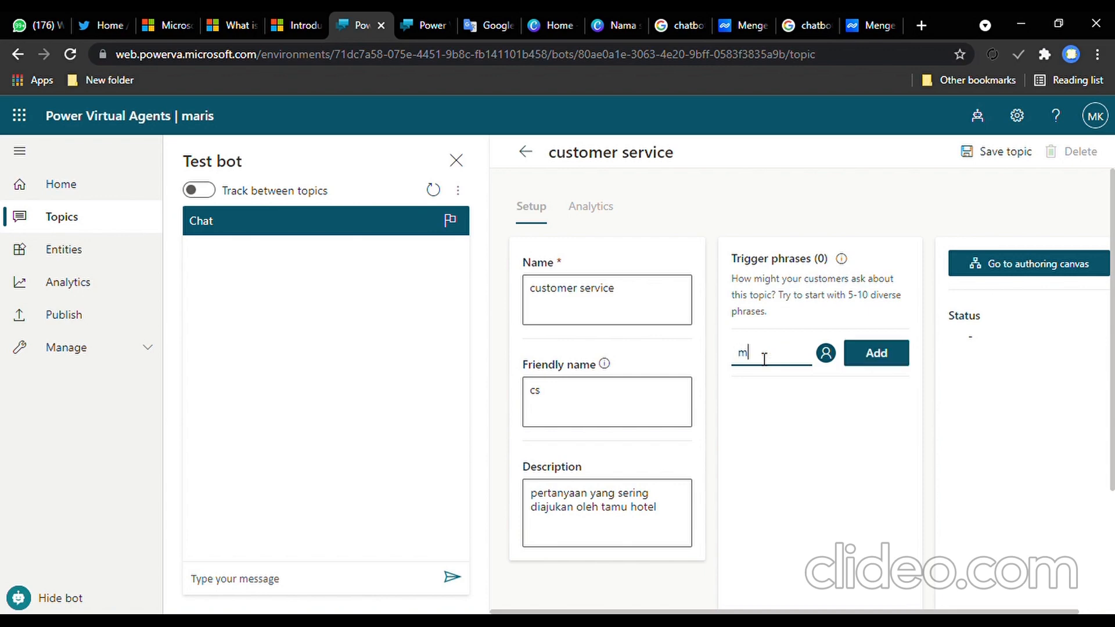
key("BackSpace")
type("reschedule")
key("Return")
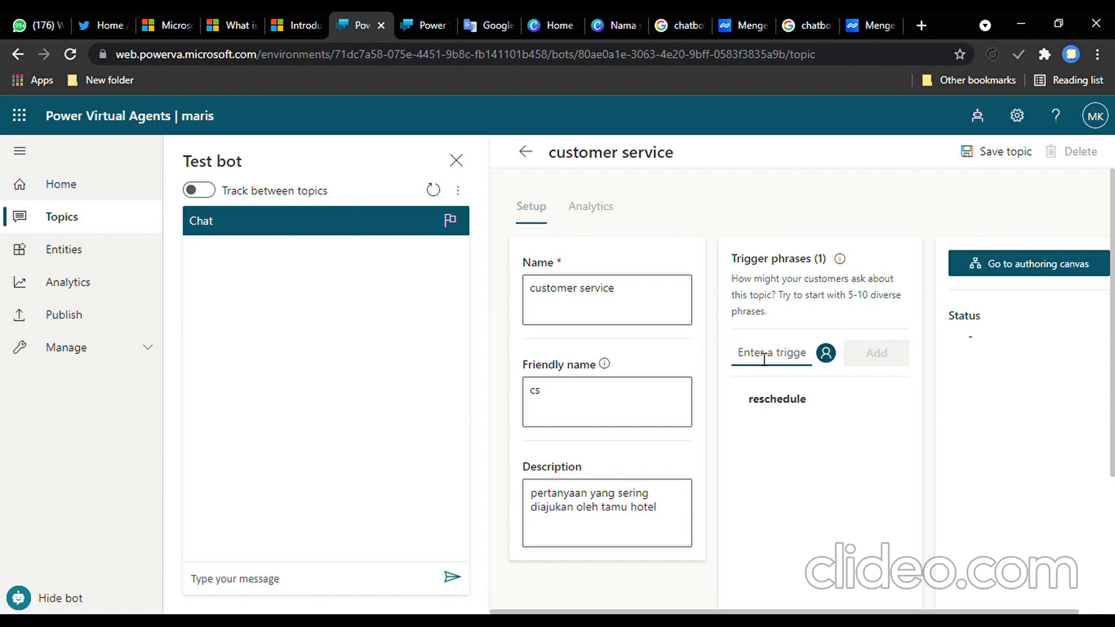
type("batal")
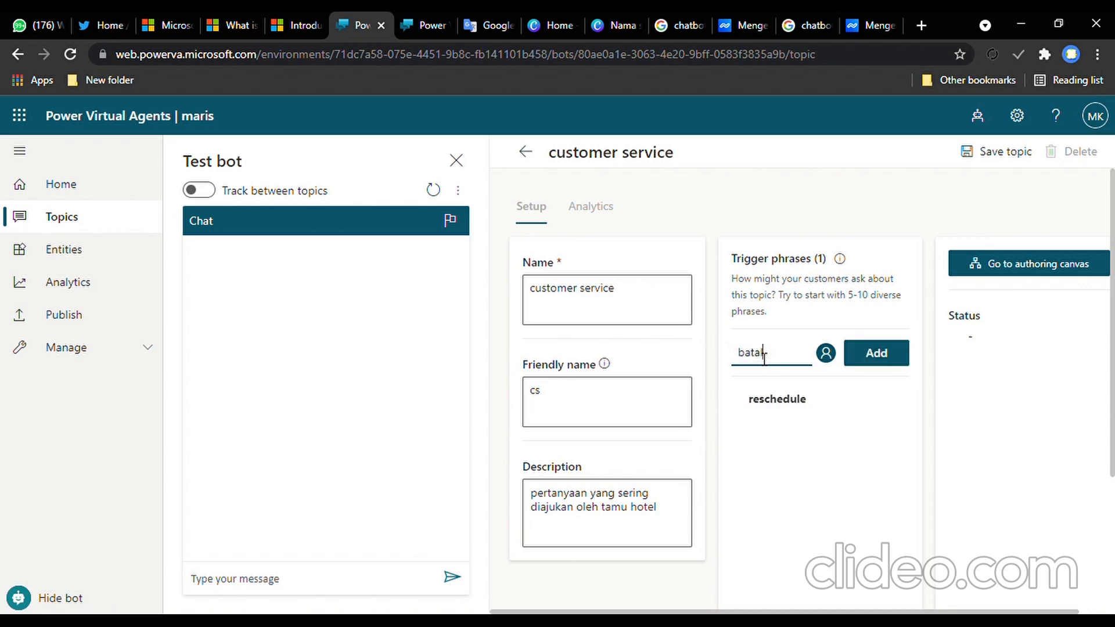
type("kan pesanan")
key("Return")
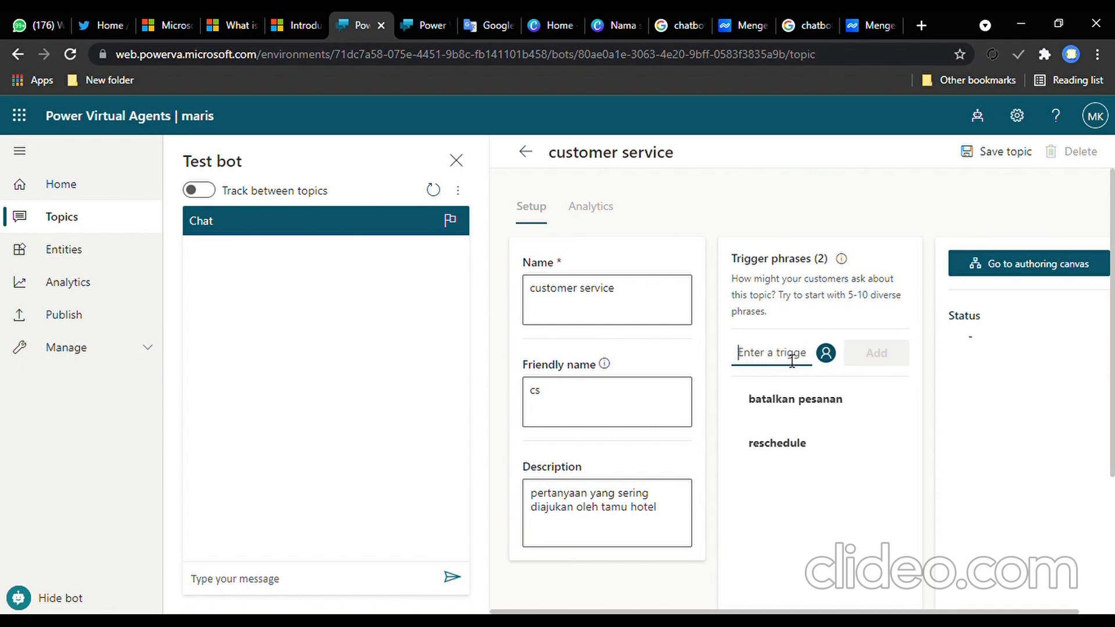
left_click(963, 154)
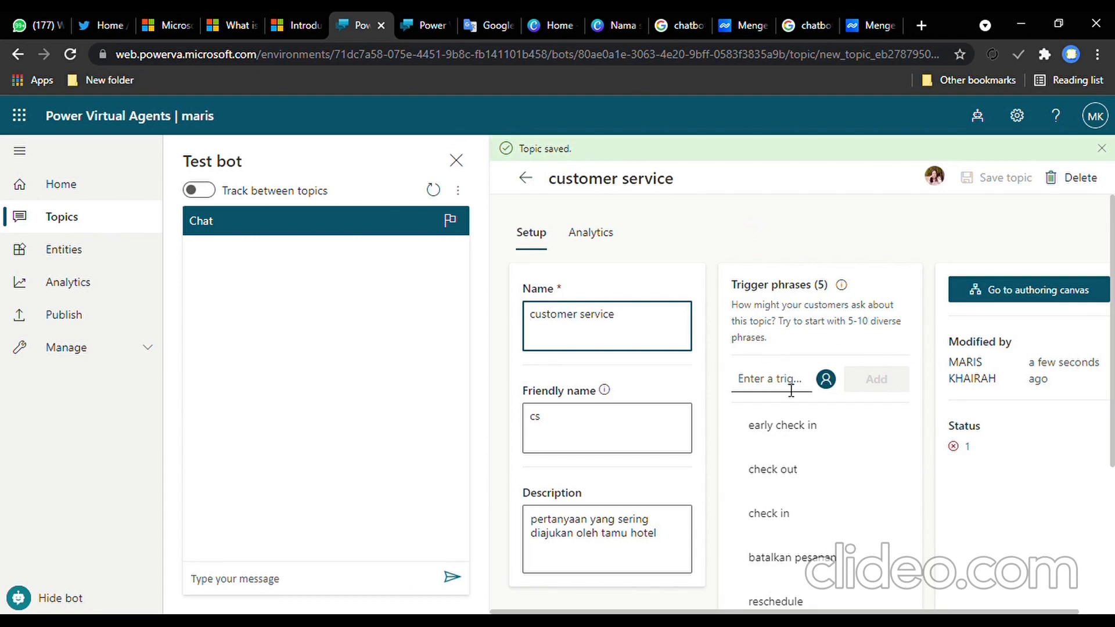
Step: Open the topic's authoring canvas and delete the empty question node below the greeting message
scroll(795, 407, "down", 3)
scroll(843, 424, "up", 4)
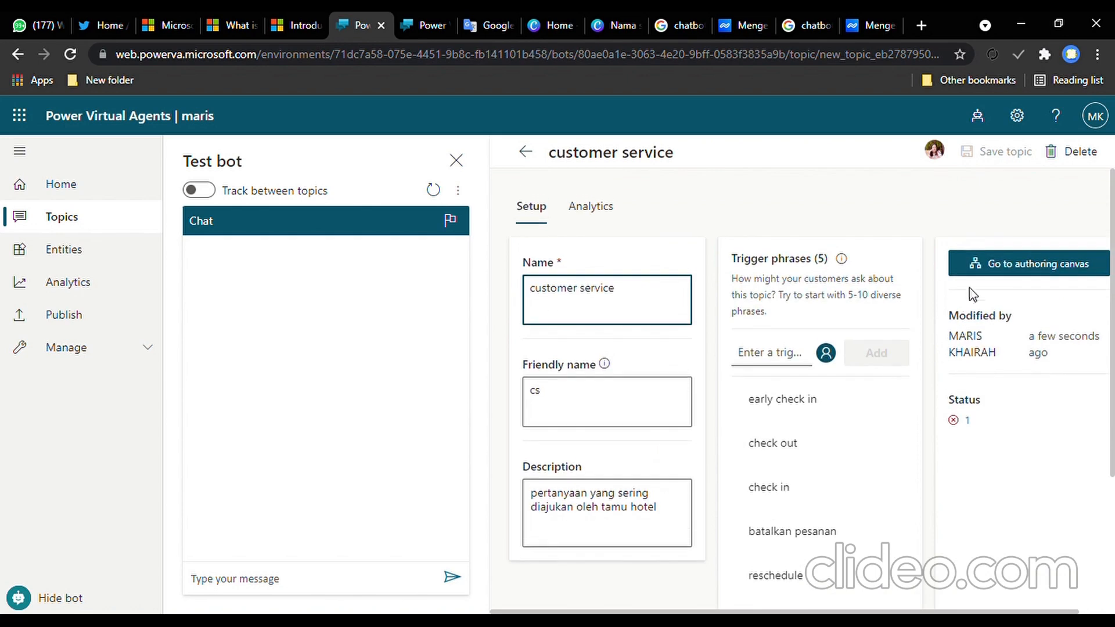
left_click(992, 274)
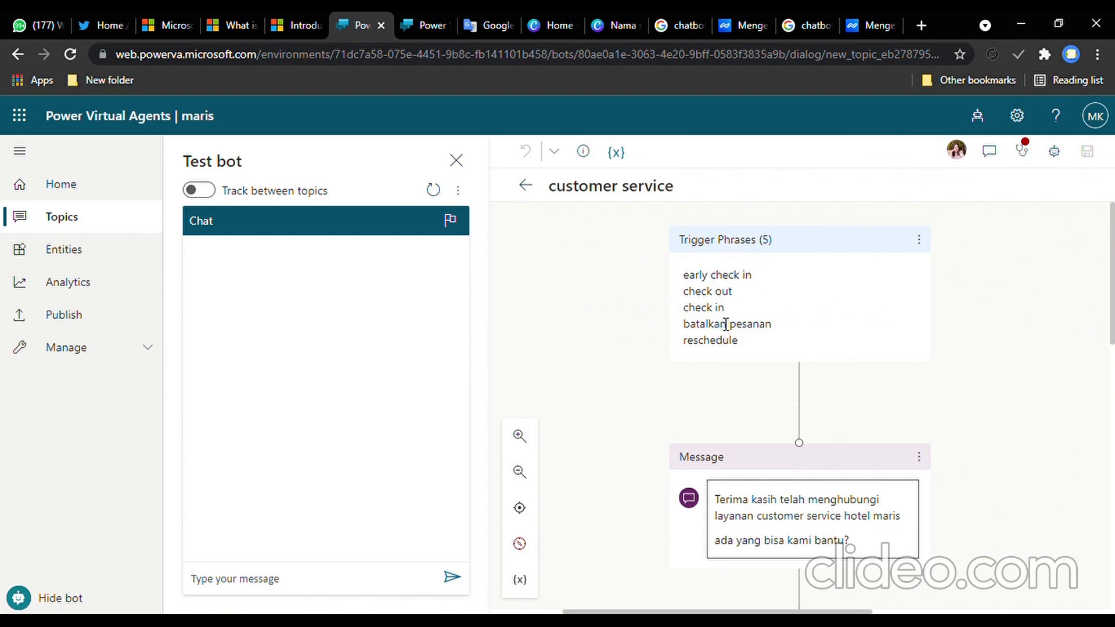
scroll(833, 361, "down", 2)
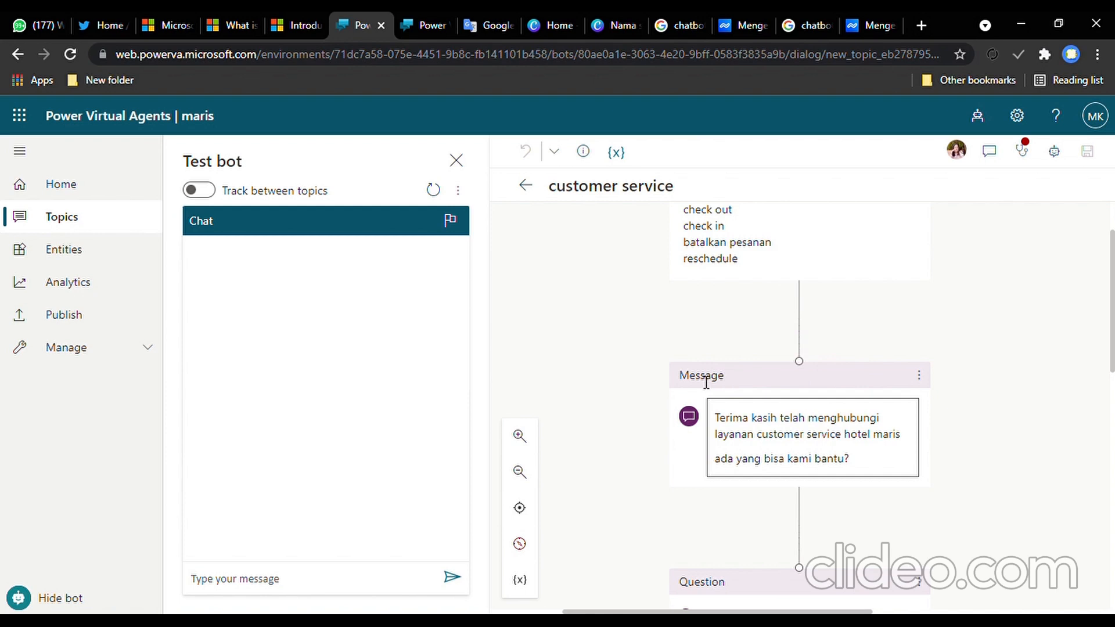
scroll(804, 427, "down", 2)
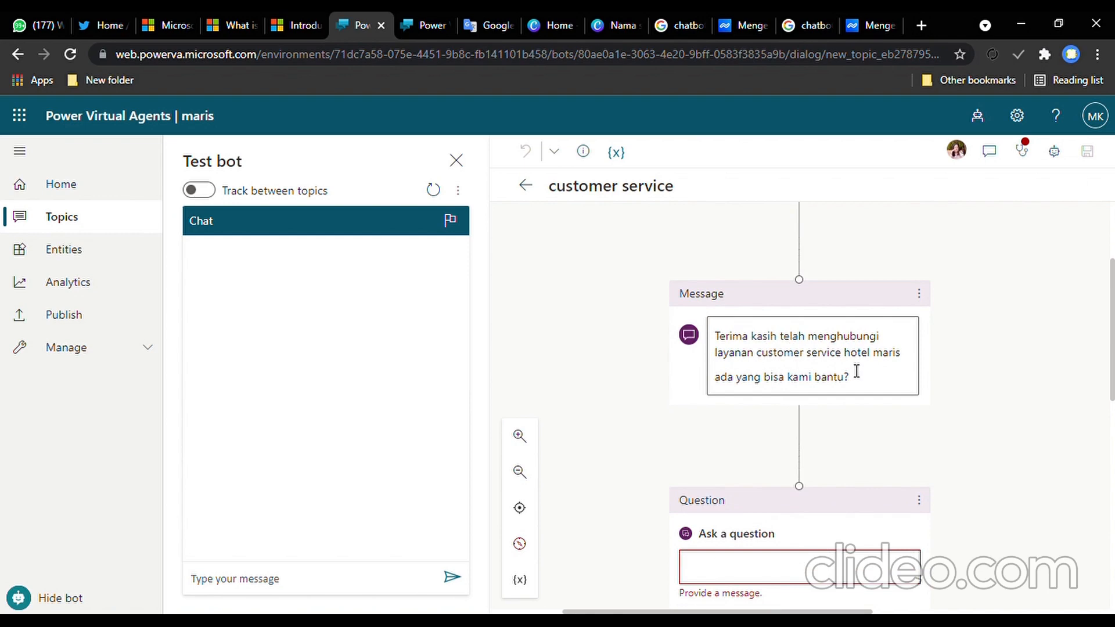
scroll(857, 370, "down", 2)
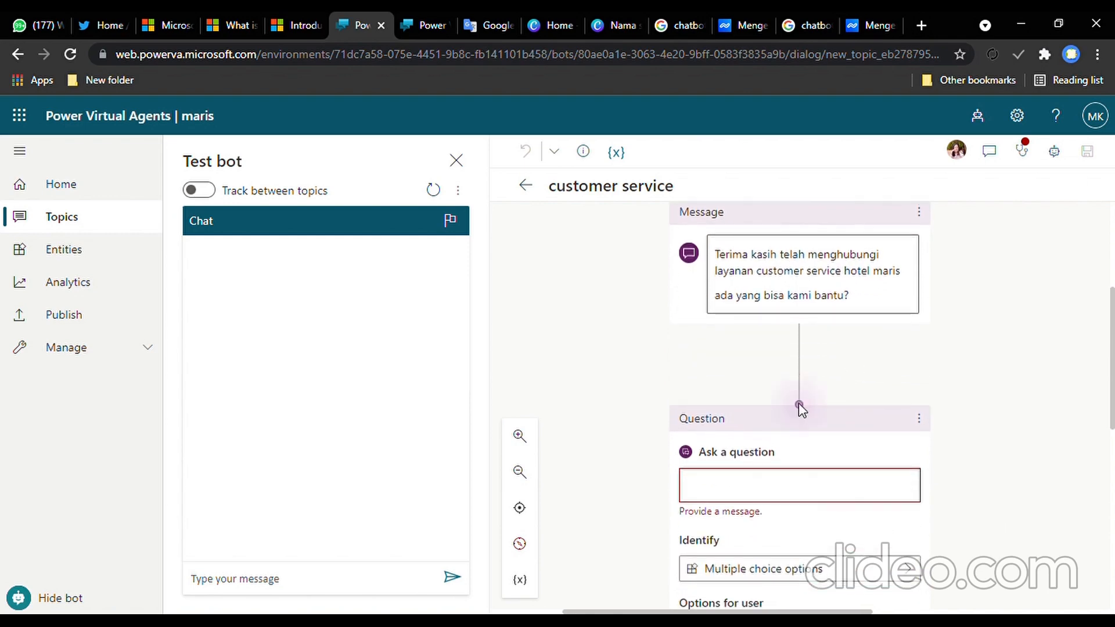
left_click(927, 422)
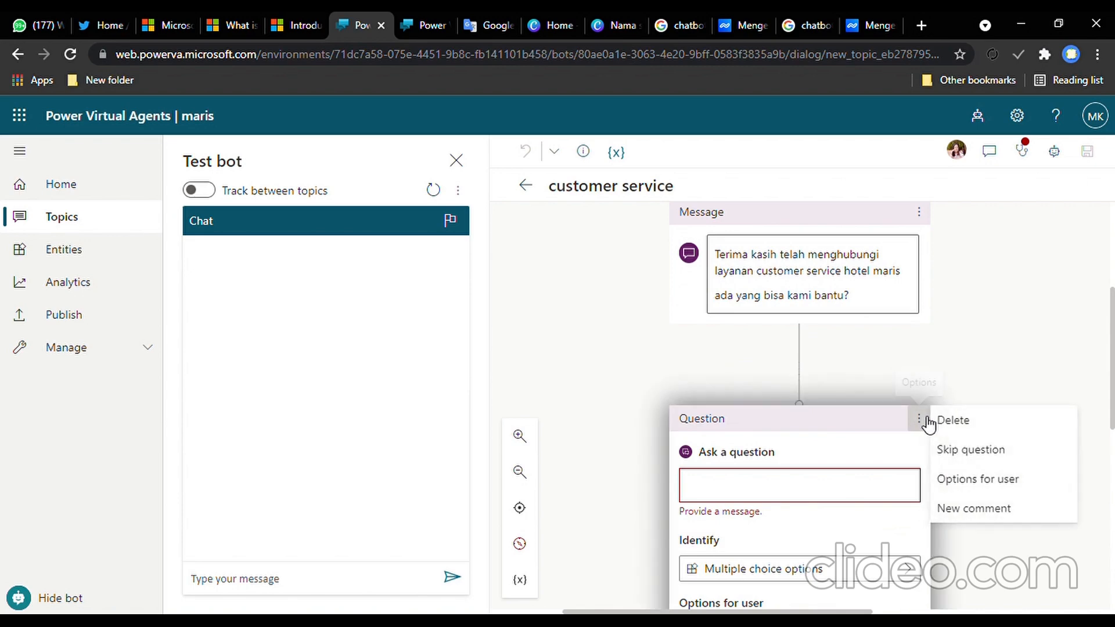
left_click(958, 429)
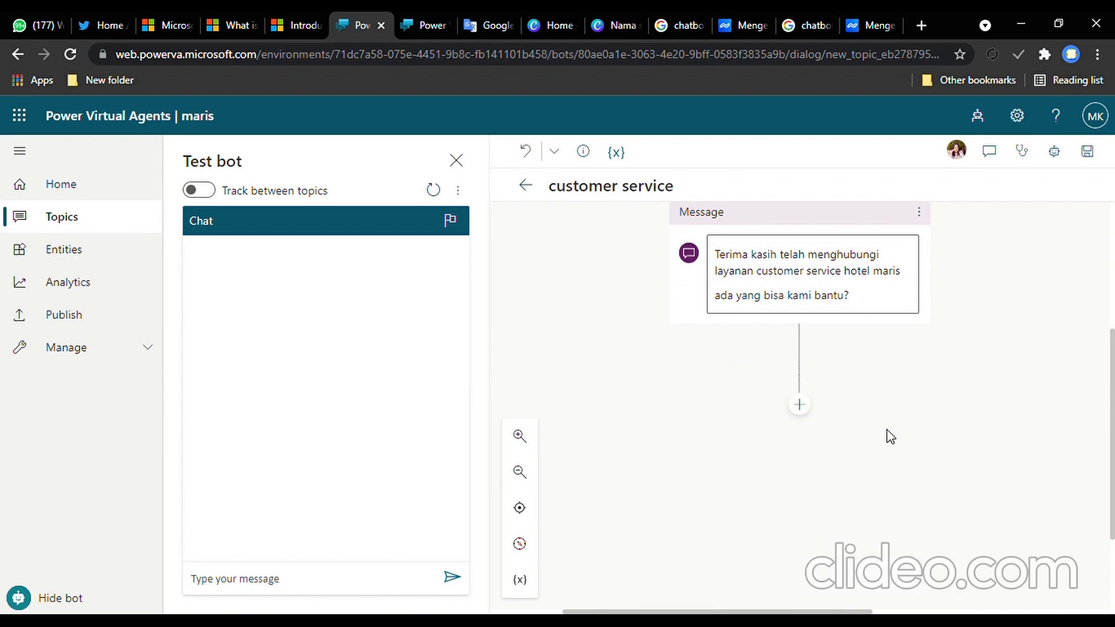
Step: Add a new question node directly after the greeting message
left_click(800, 405)
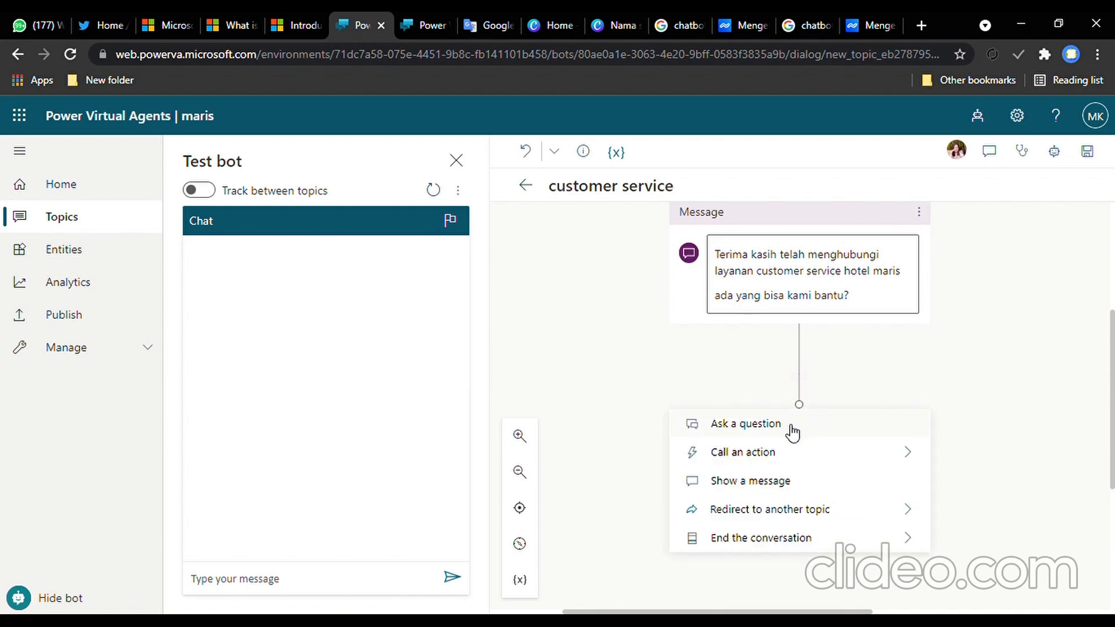
left_click(792, 430)
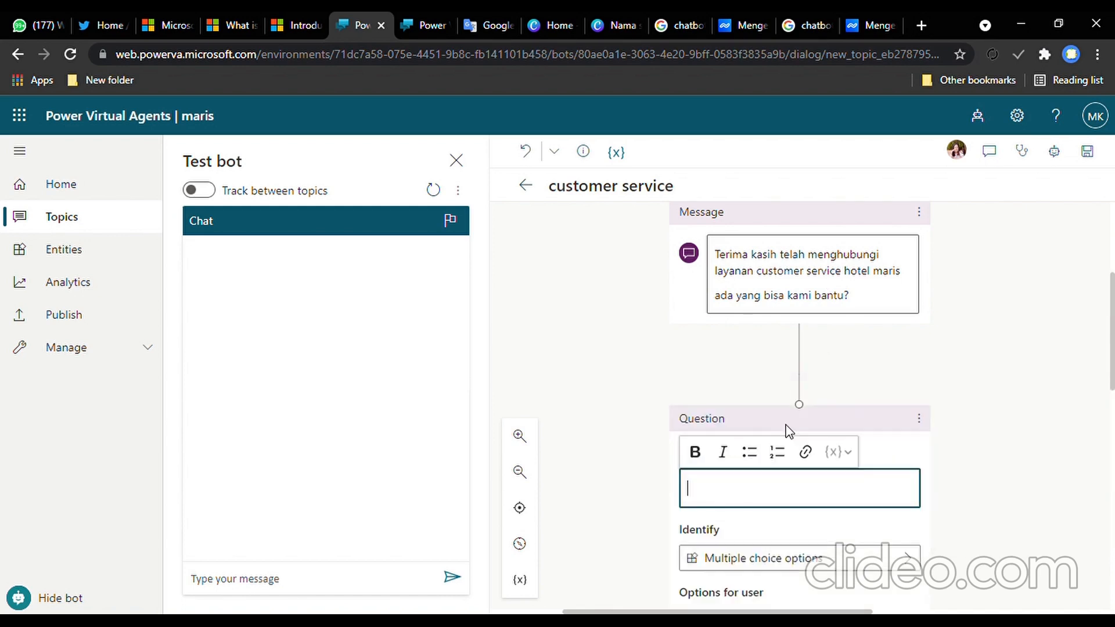
scroll(763, 505, "down", 3)
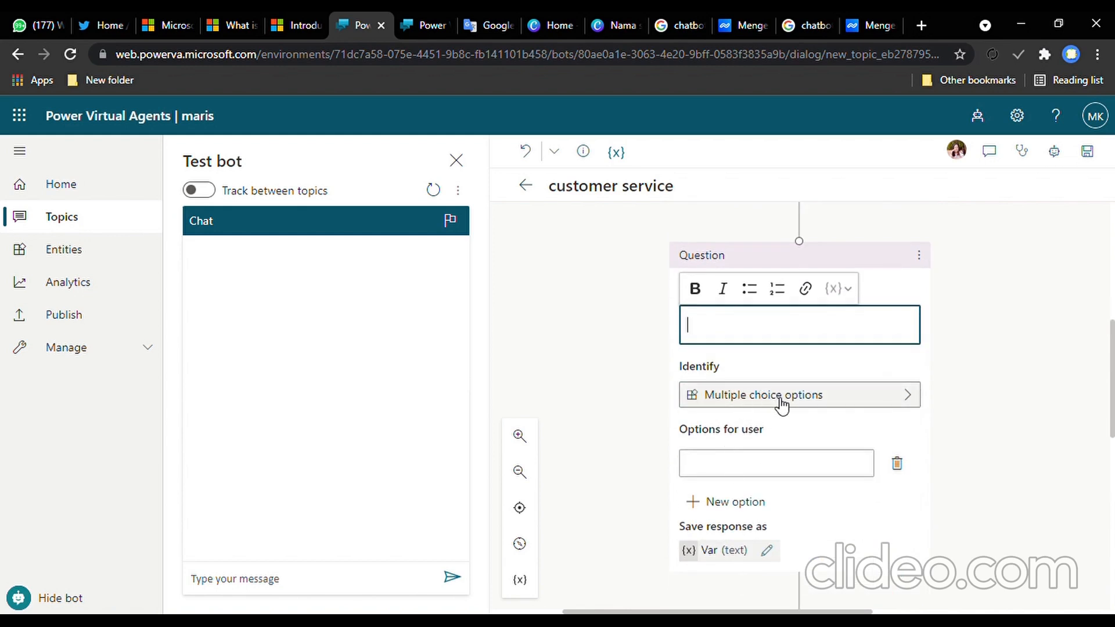
scroll(782, 405, "down", 4)
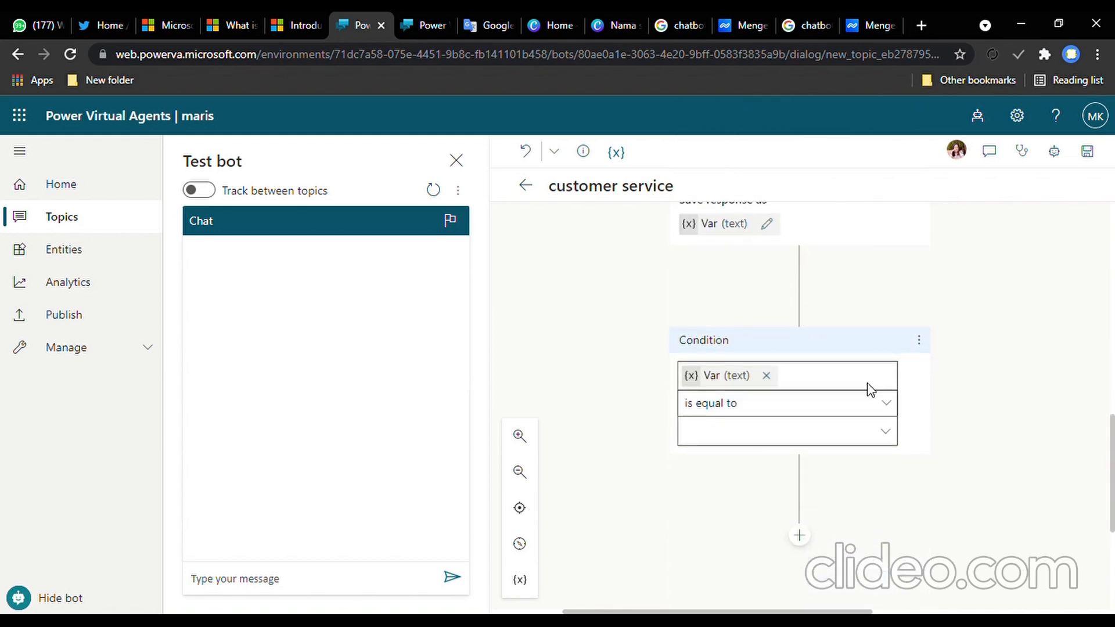
scroll(839, 403, "up", 5)
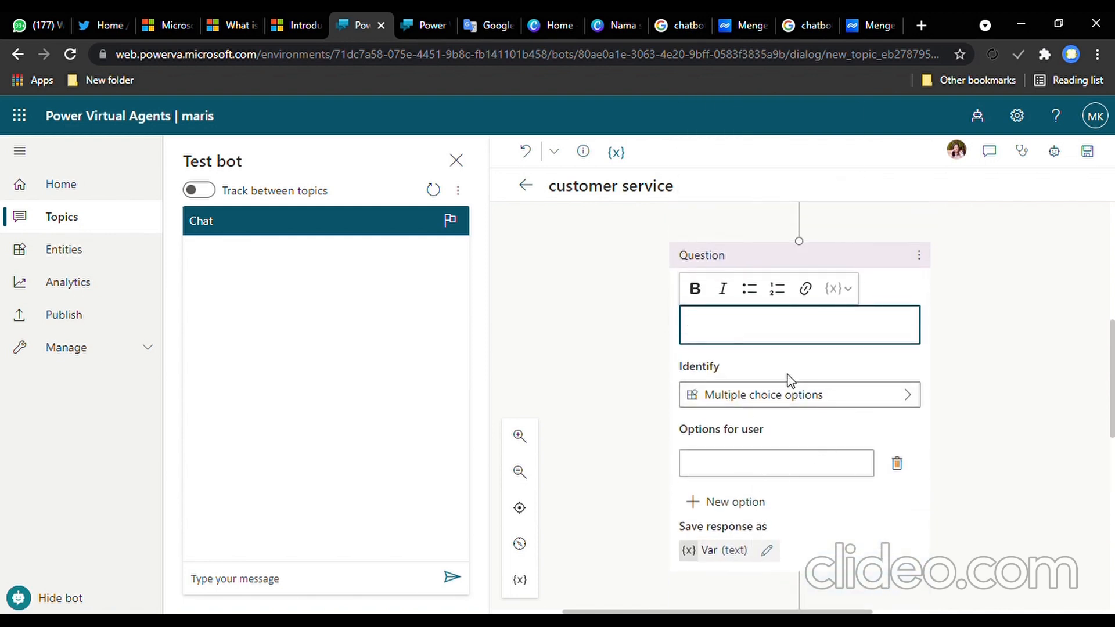
scroll(789, 378, "up", 1)
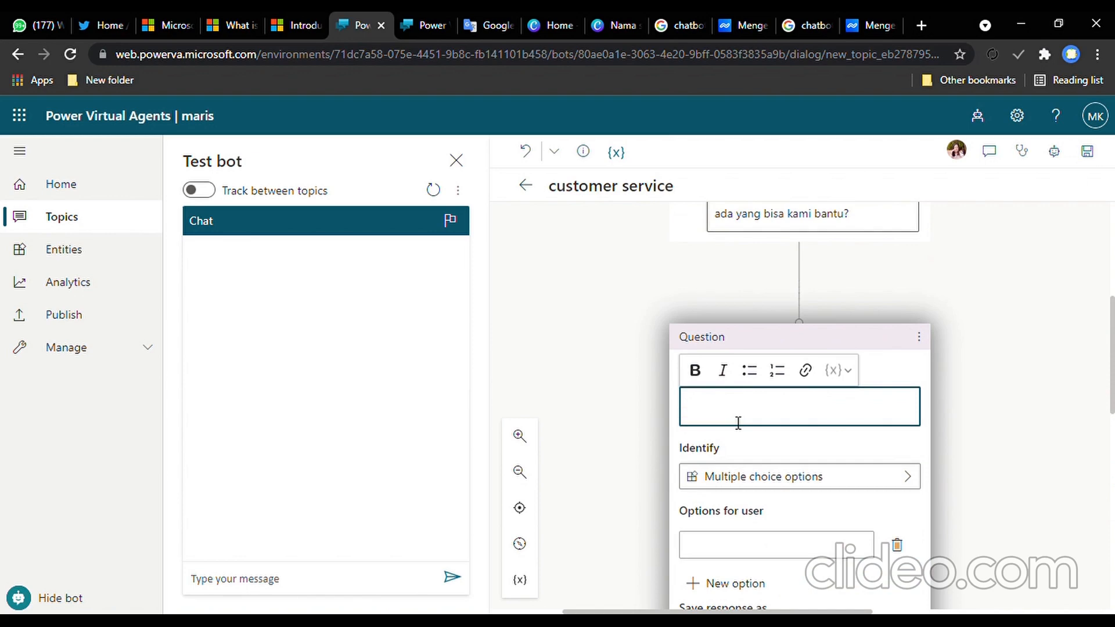
Step: Add "kapan check in" and "kapan check out" as the question's first two multiple choice options
left_click(759, 554)
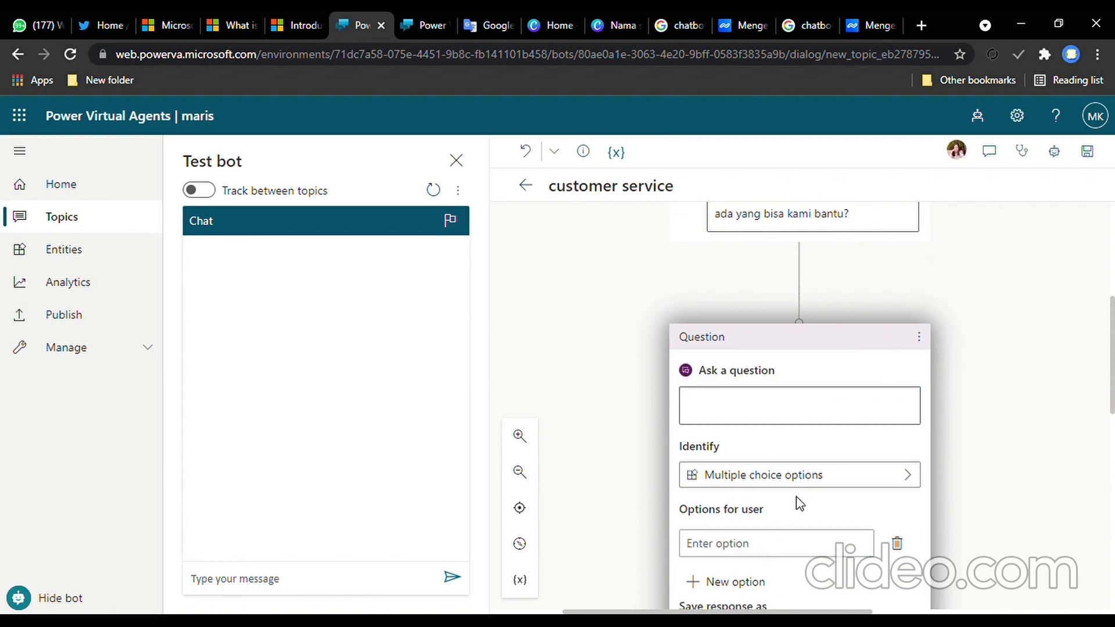
scroll(848, 437, "up", 1)
scroll(851, 437, "down", 2)
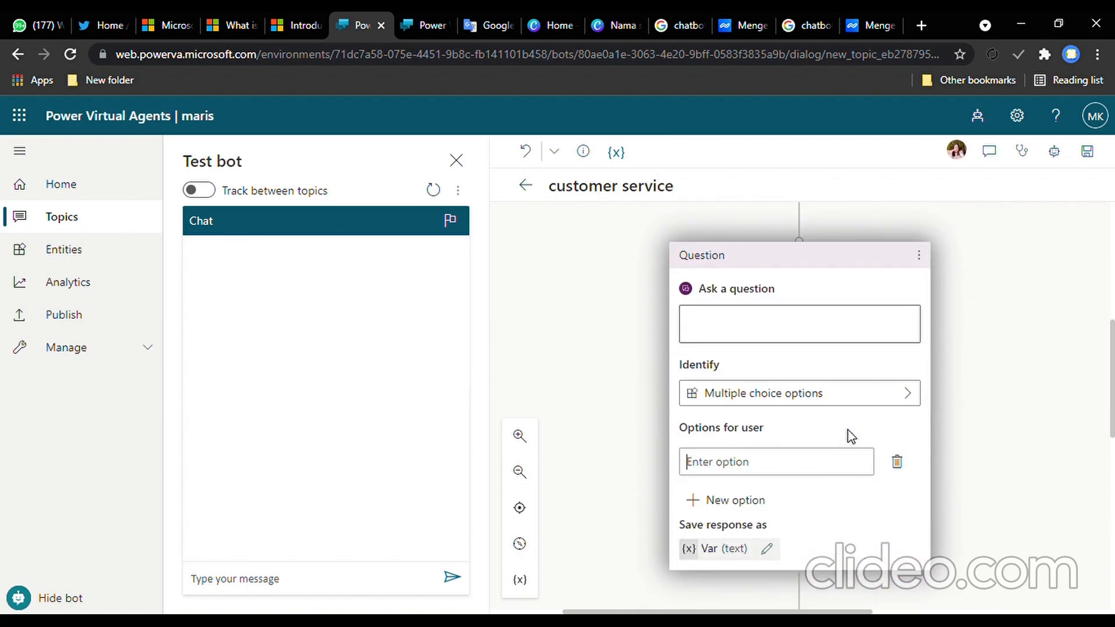
type("a")
key("BackSpace")
type("kapan check in")
left_click(755, 498)
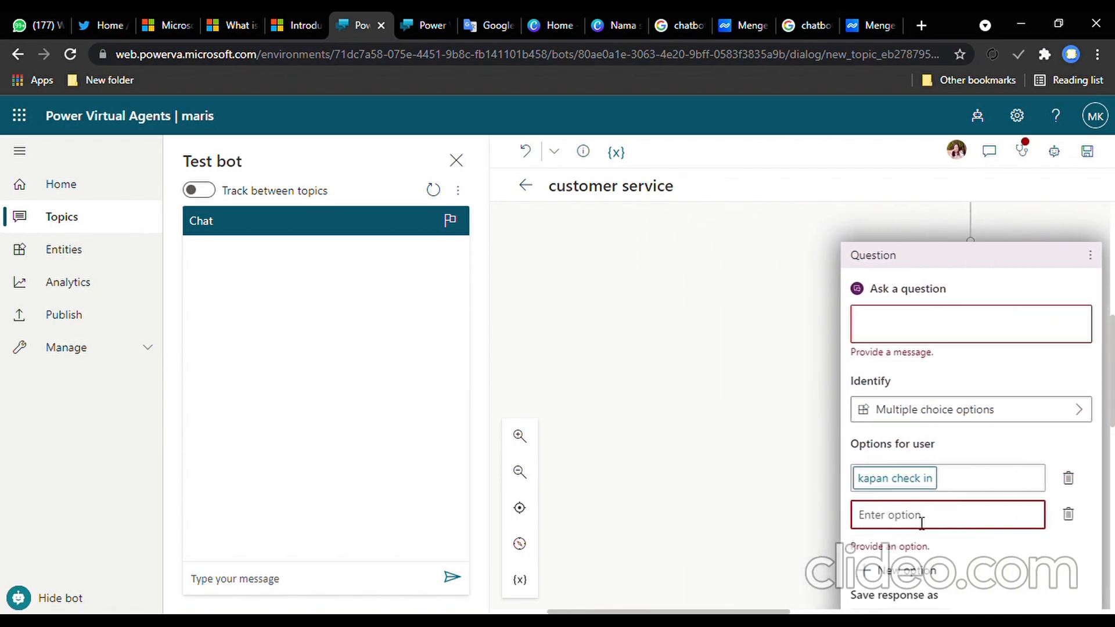
type("kapan check ou")
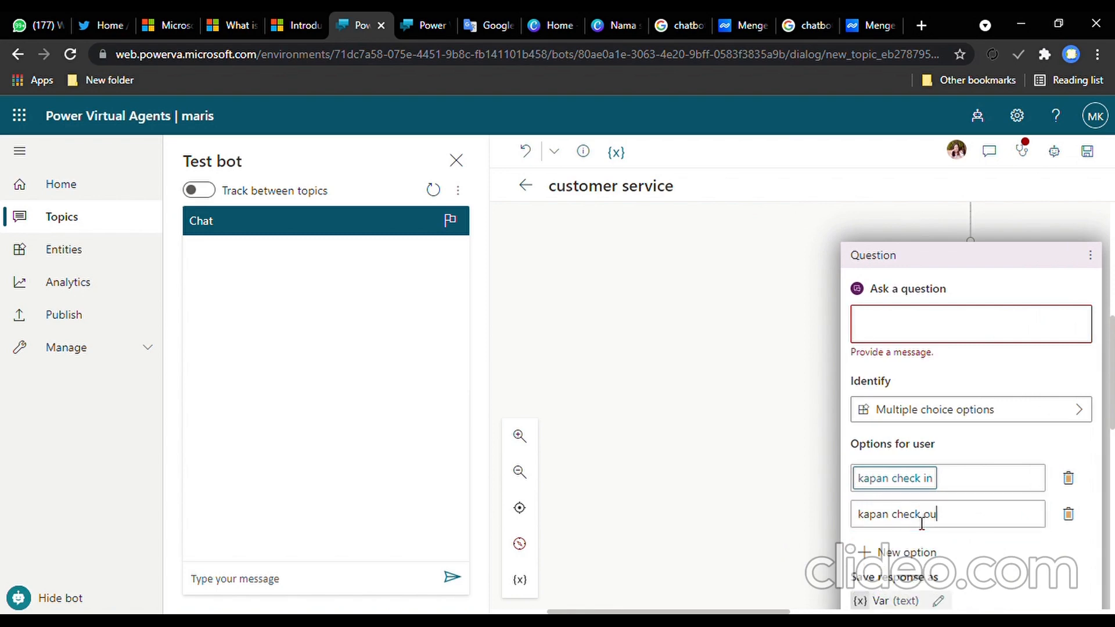
type("t")
Step: Add two more options for the user to the question, "batalkan pesanan" and "reschedule"
left_click(895, 553)
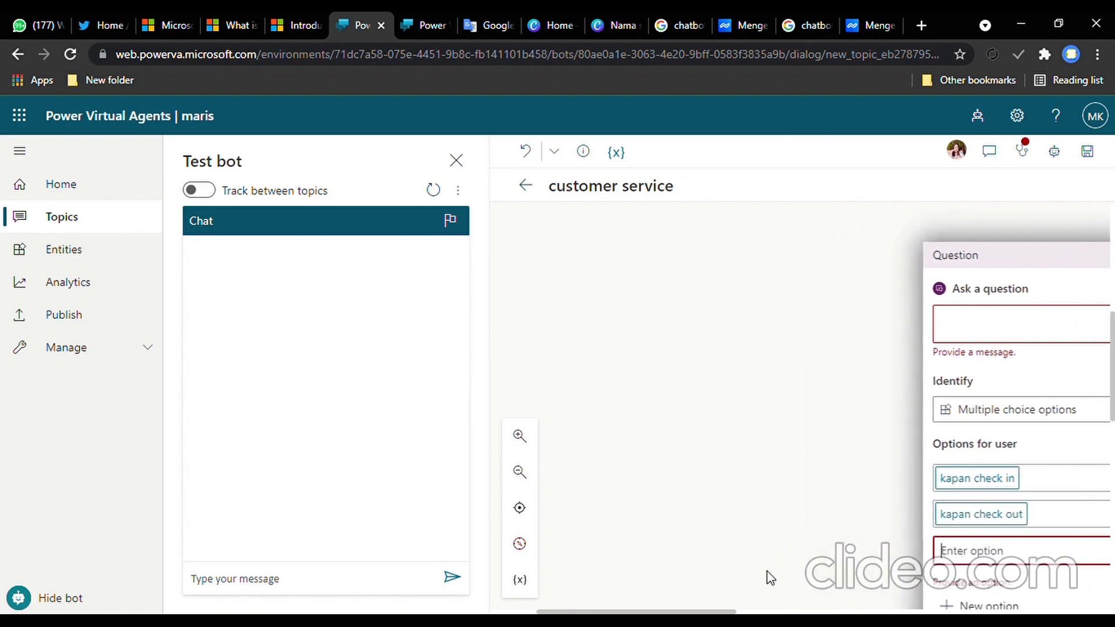
left_click_drag(687, 612, 824, 601)
scroll(893, 345, "up", 5)
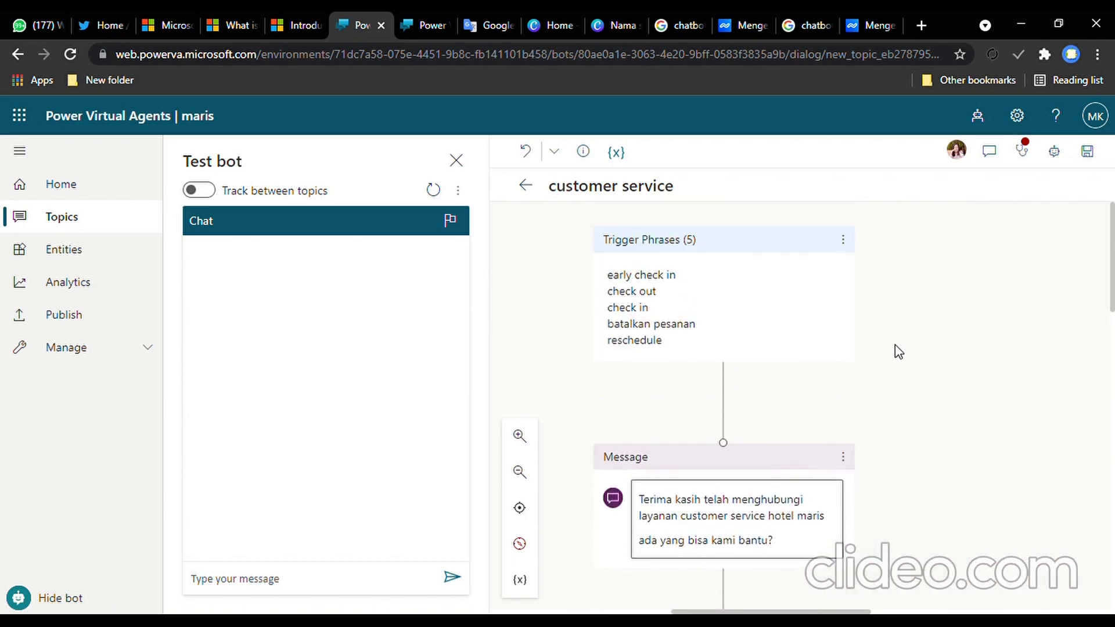
scroll(895, 349, "down", 6)
left_click(674, 401)
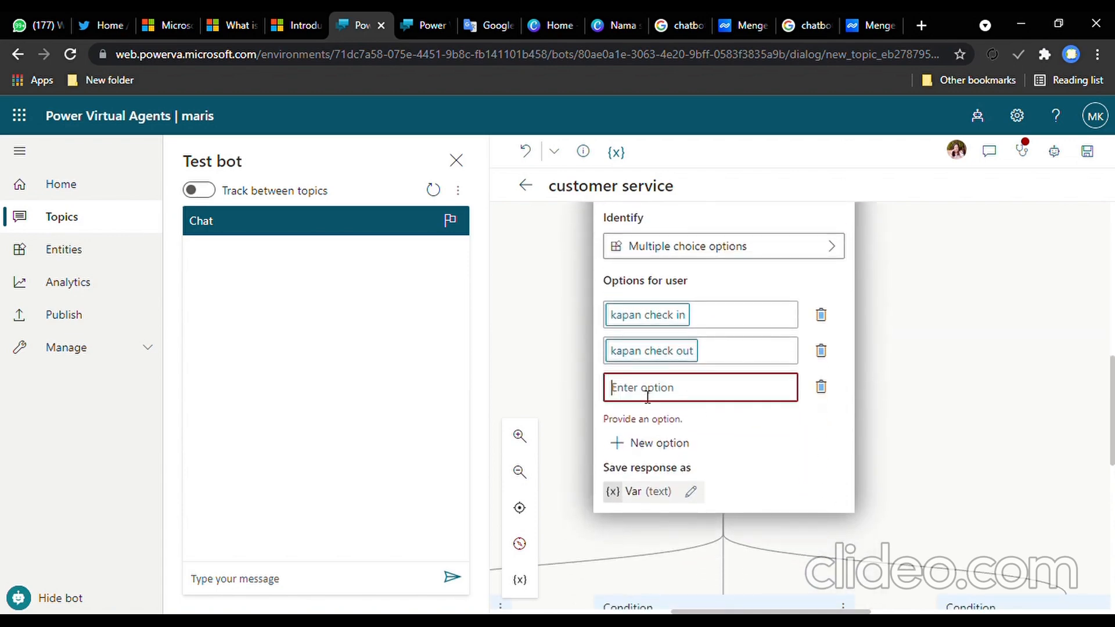
type("batalkan")
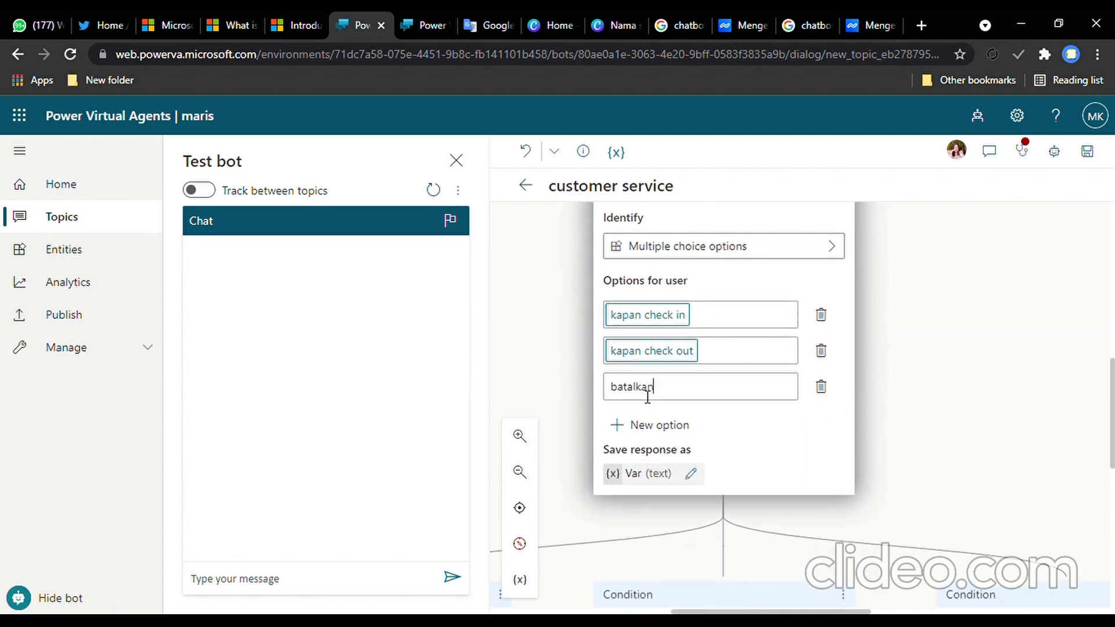
type(" pesanan")
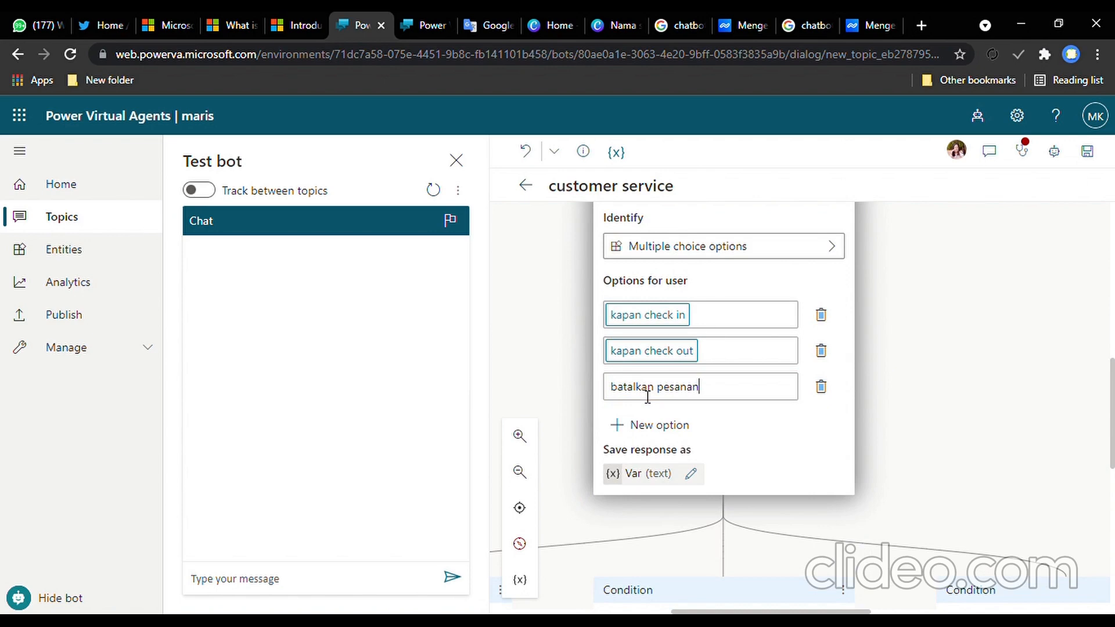
left_click(657, 427)
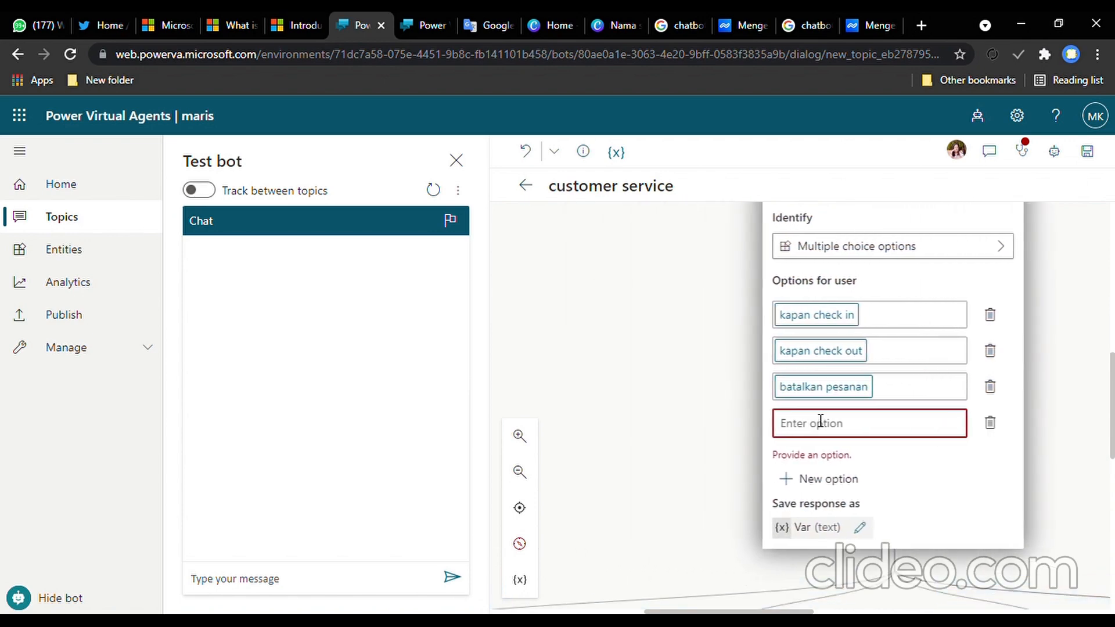
type("reschedule")
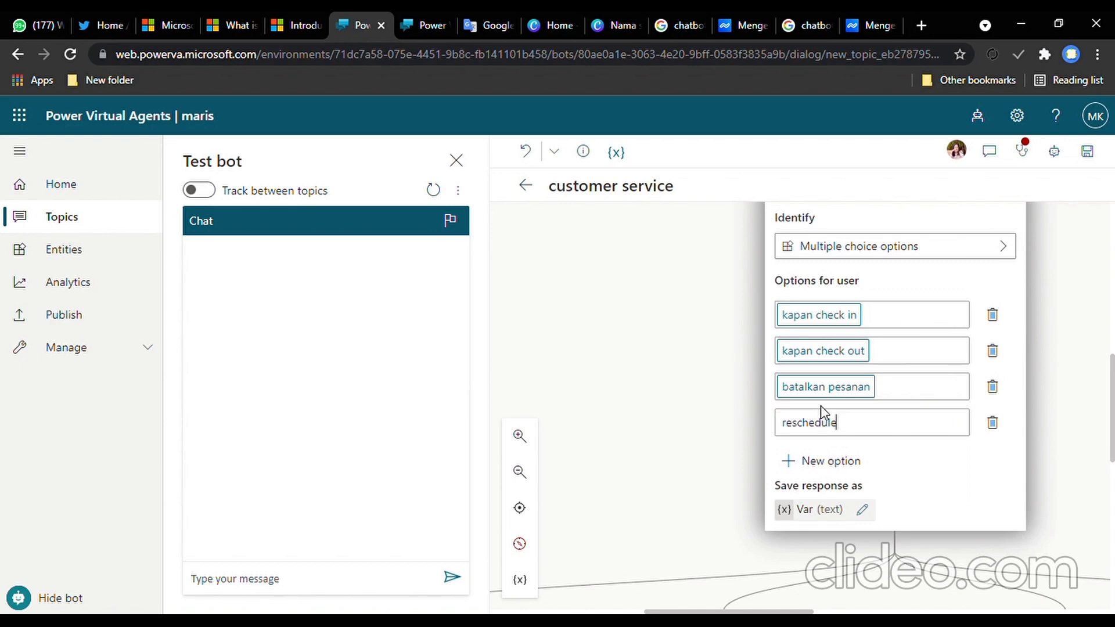
Step: Enter "apa yang bisa kami bantu?" as the text of the question node
scroll(869, 330, "up", 2)
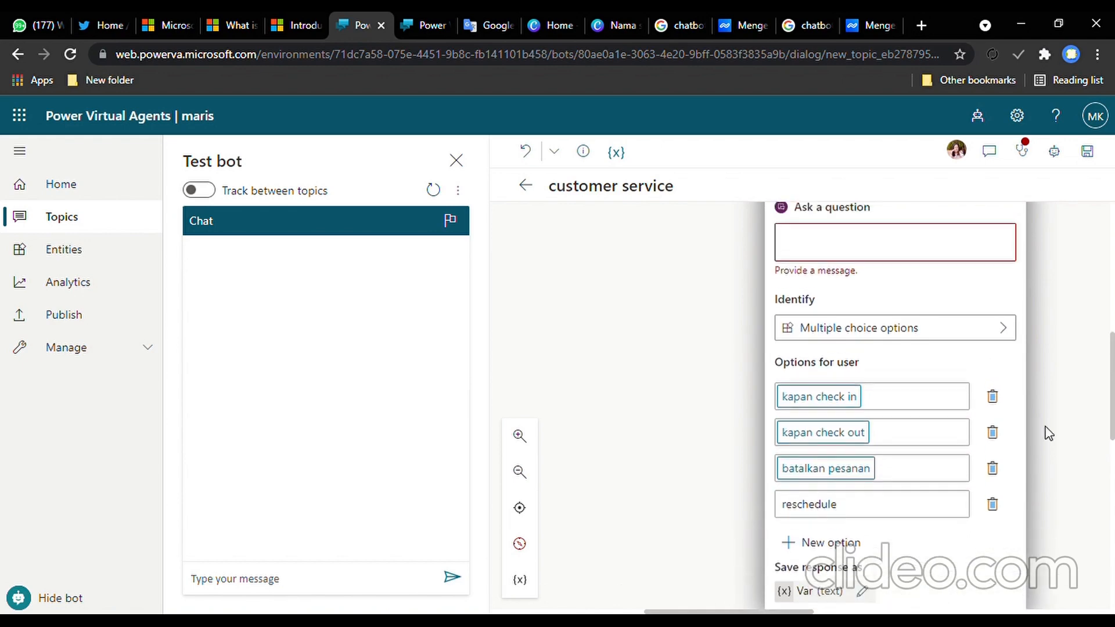
left_click(869, 330)
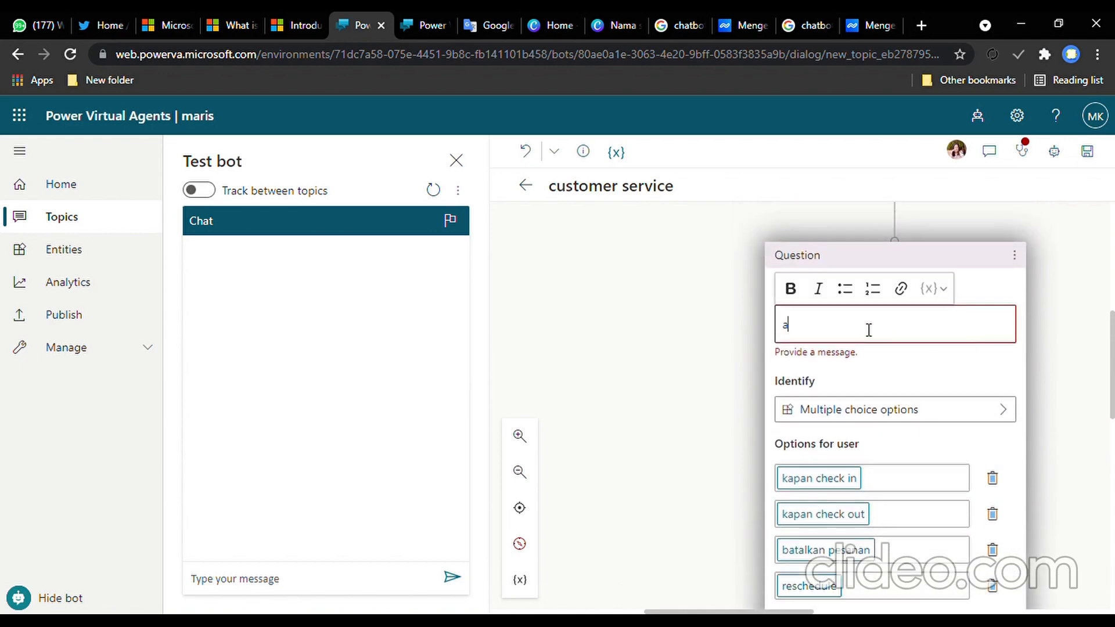
type("apa y")
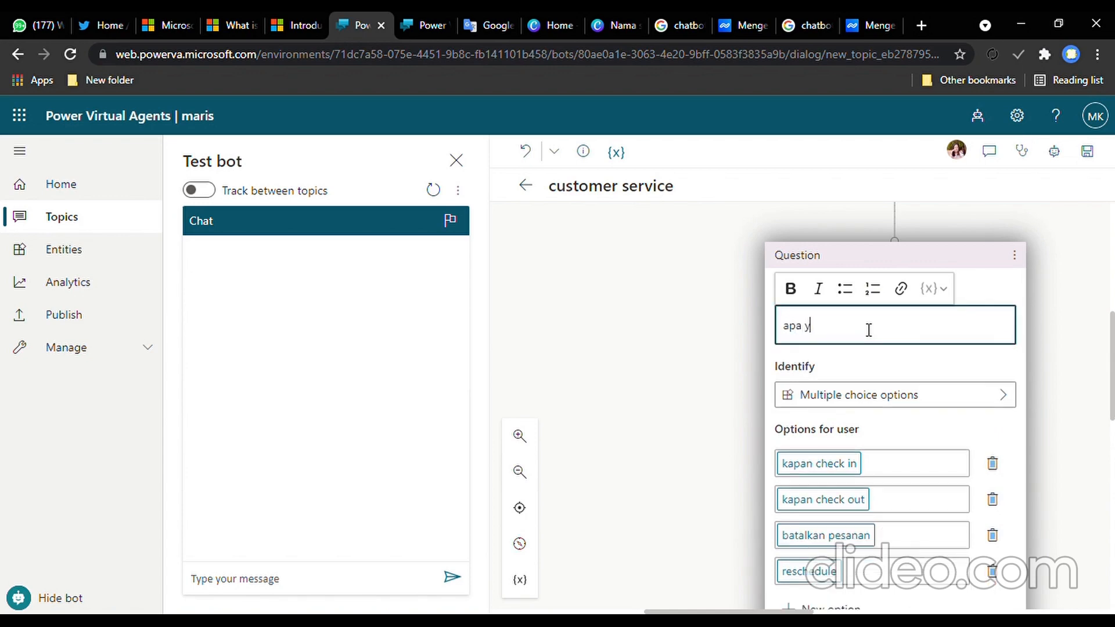
type("angg bi")
key("BackSpace")
key("BackSpace")
key("BackSpace")
key("BackSpace")
type("bisa kami bantu")
Step: Add the options "early check in" and "extra bed" to the end of the question's option list
scroll(892, 394, "down", 1)
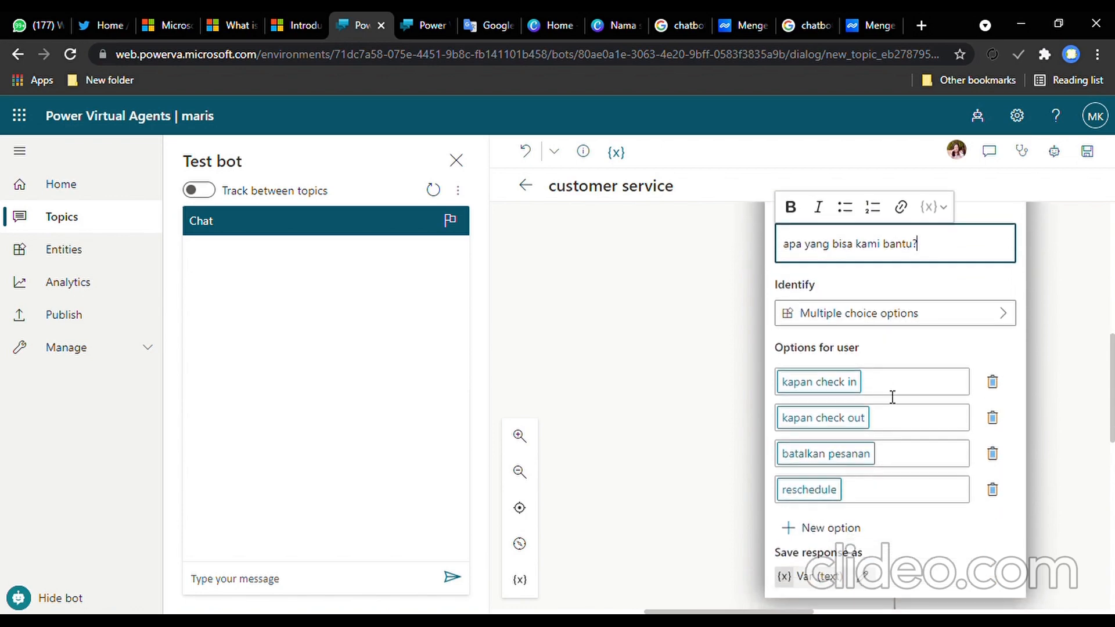
left_click(849, 530)
left_click_drag(743, 608, 534, 571)
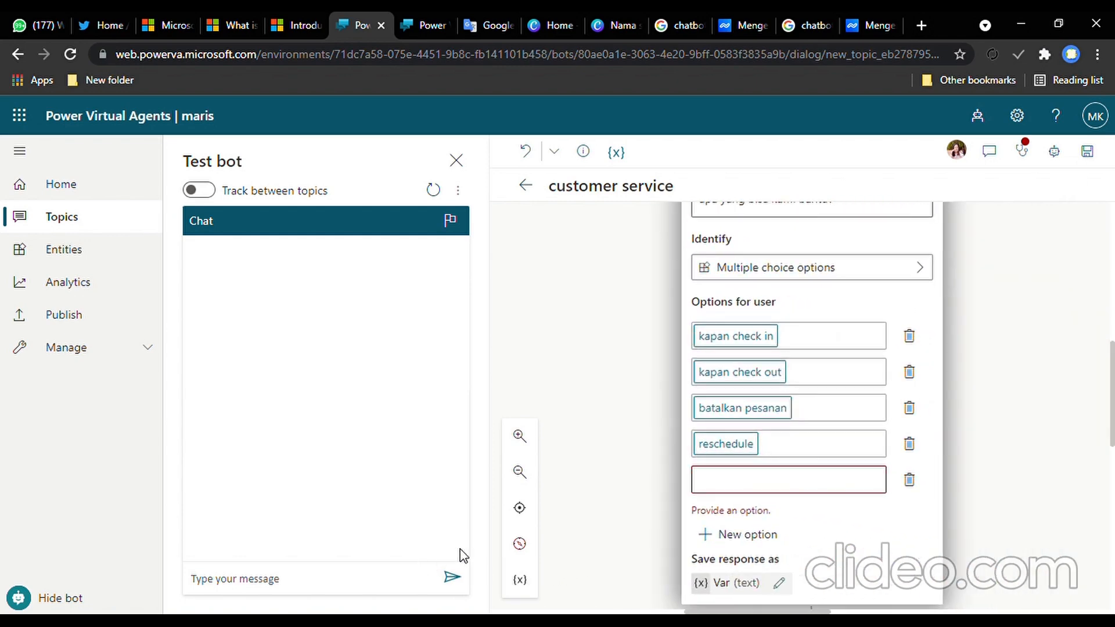
left_click(751, 487)
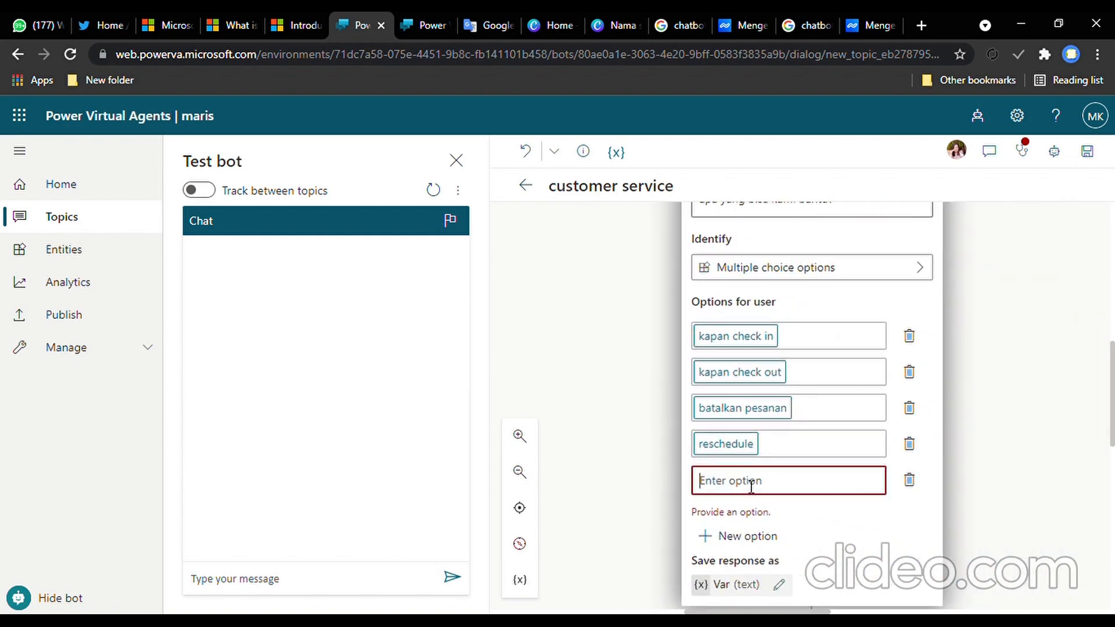
type("early check in")
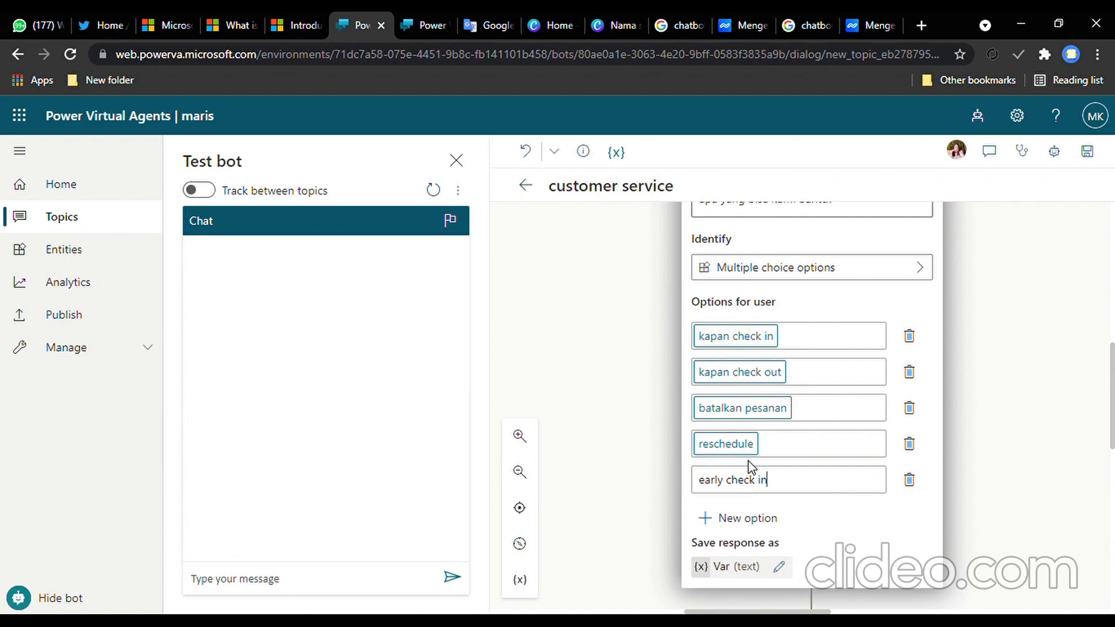
left_click(743, 520)
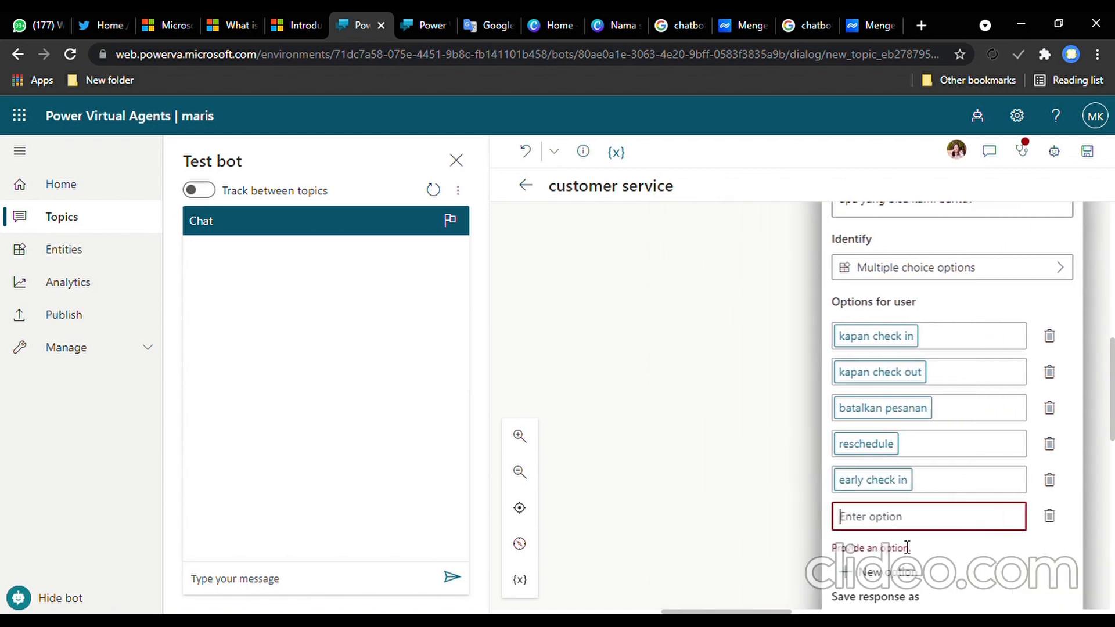
type("extra bed")
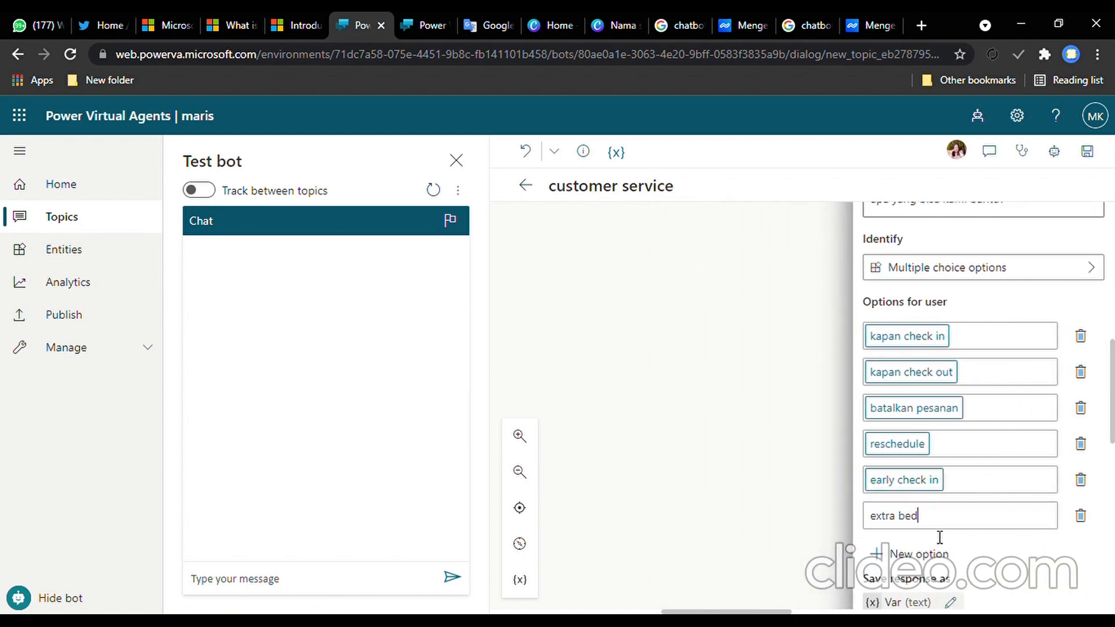
left_click(747, 428)
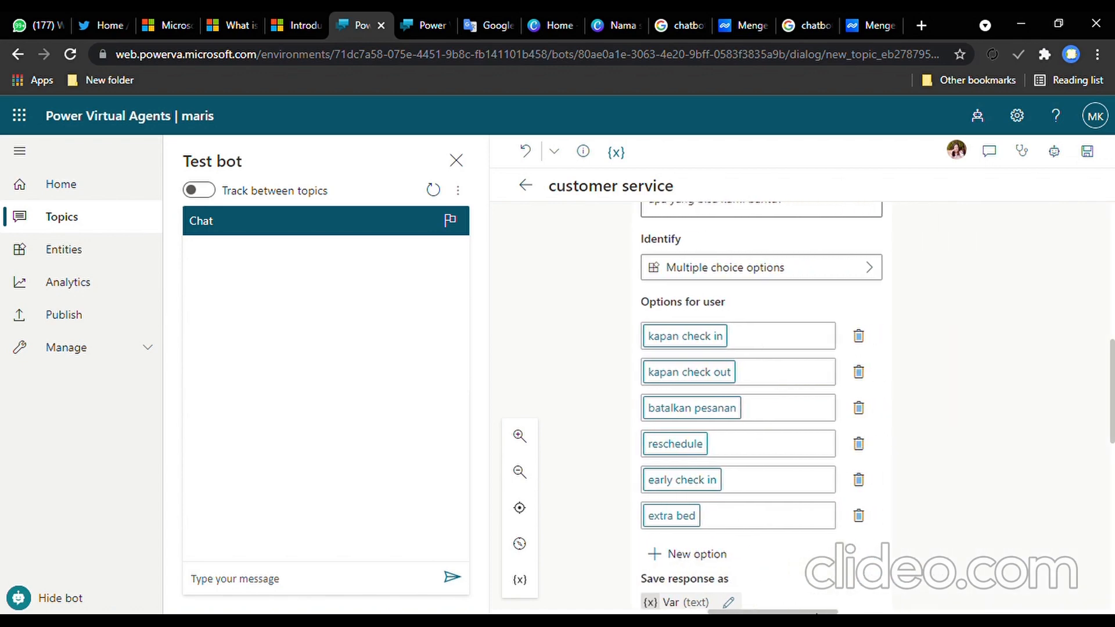
Step: Add a message under the "kapan check in" condition reading "check in dilakukan jam 14.00"
scroll(768, 476, "down", 5)
left_click_drag(828, 611, 1114, 519)
scroll(652, 465, "left", 6)
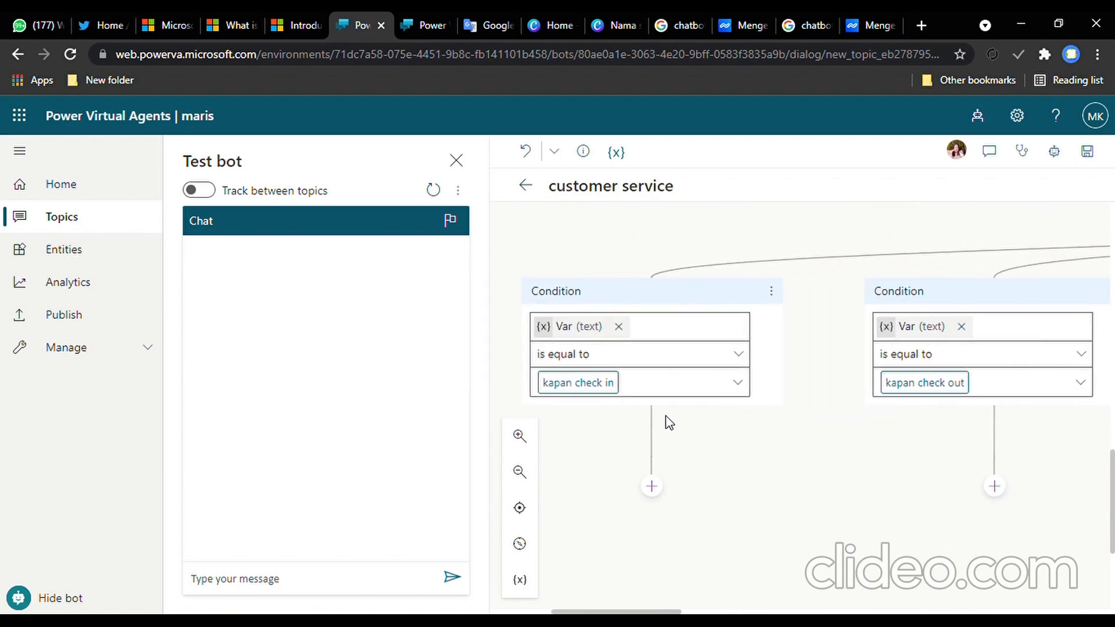
left_click(683, 386)
left_click(803, 425)
left_click(661, 494)
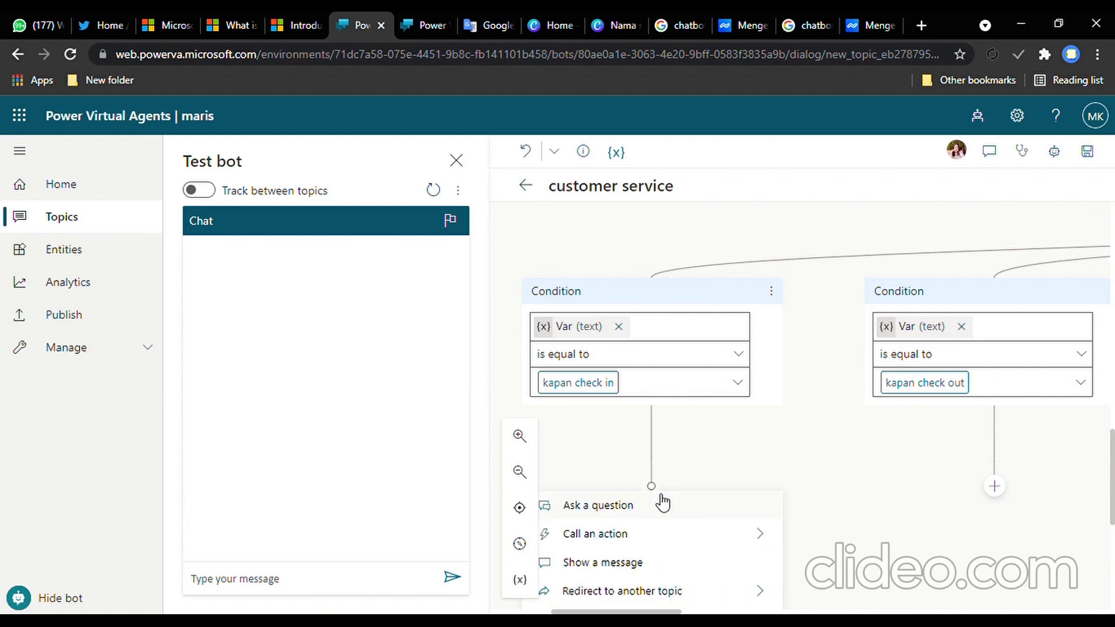
left_click(636, 490)
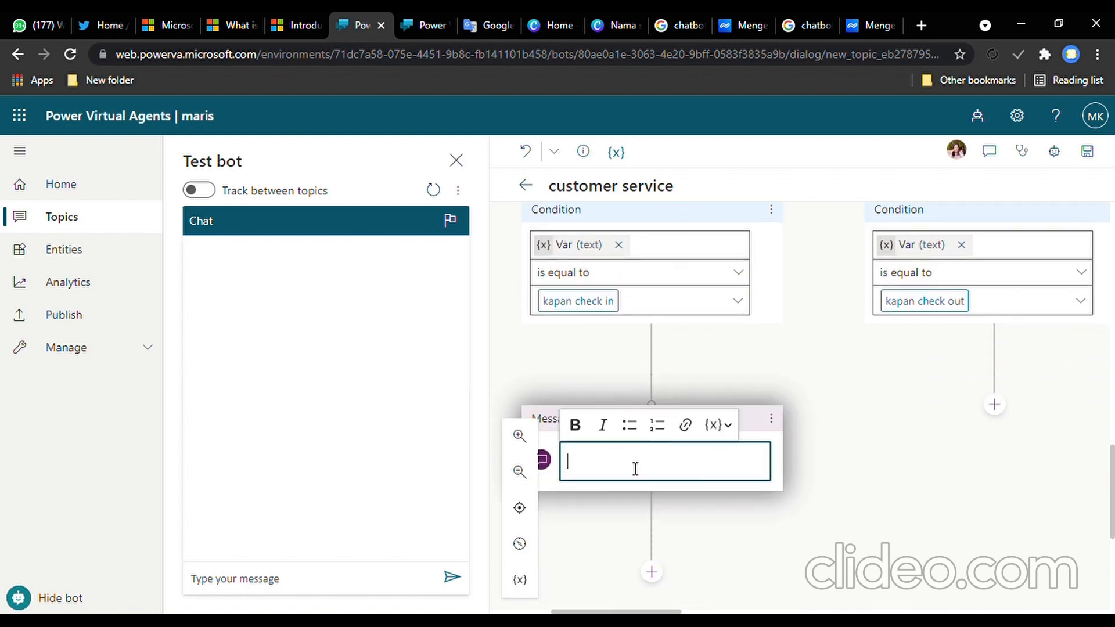
type("check in dilakukan jam 14.00")
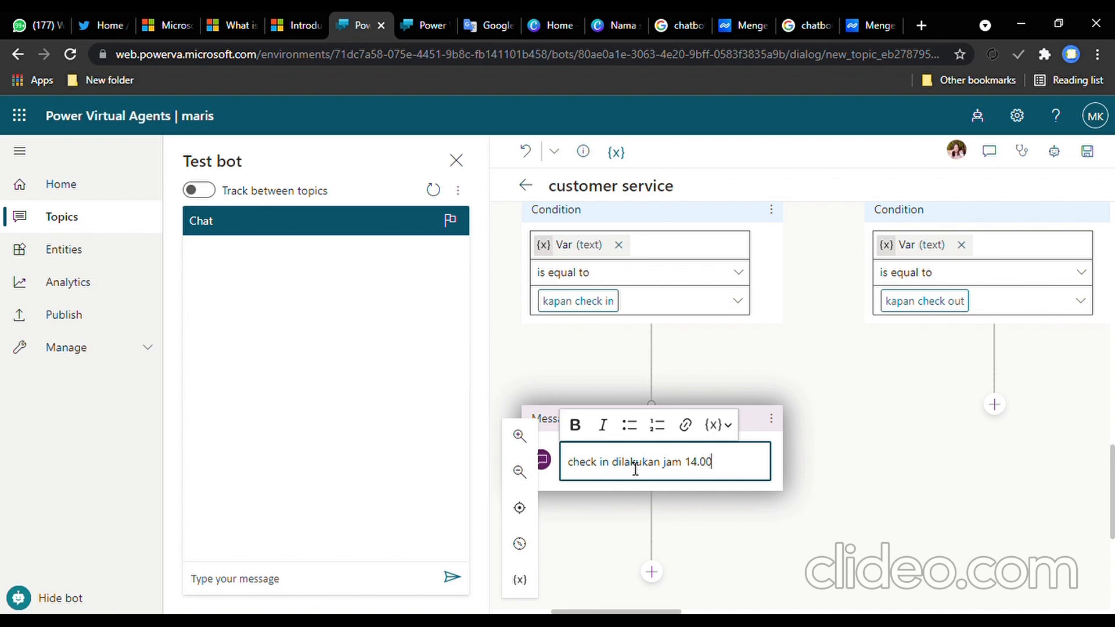
left_click(937, 421)
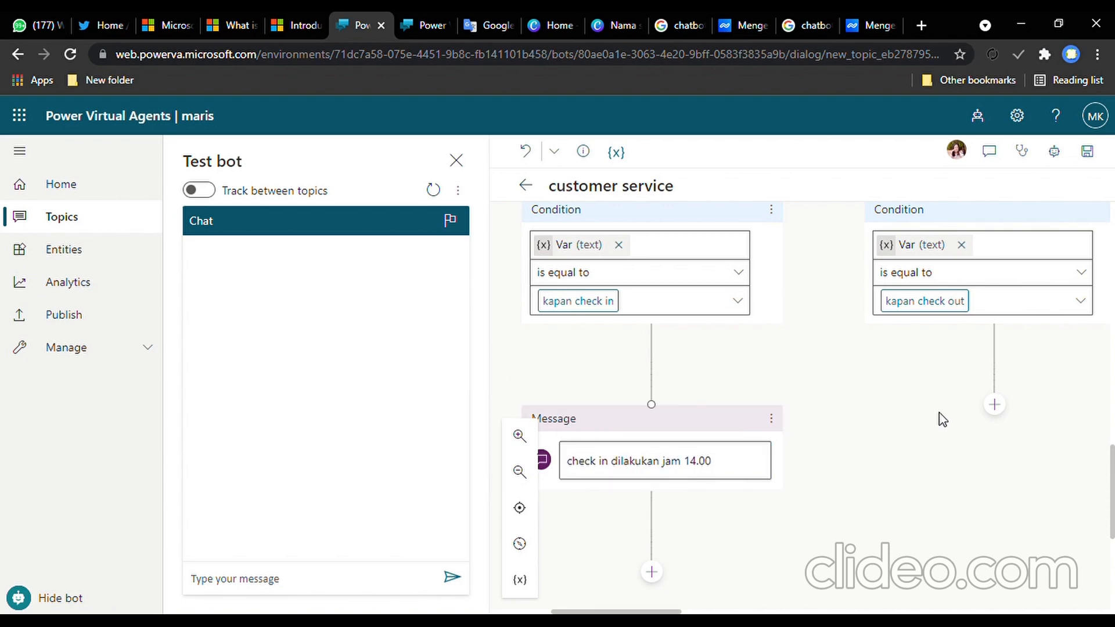
Step: Add a message under the "kapan check out" condition reading "check out dilakukan jam 12.00"
left_click(994, 405)
left_click(944, 485)
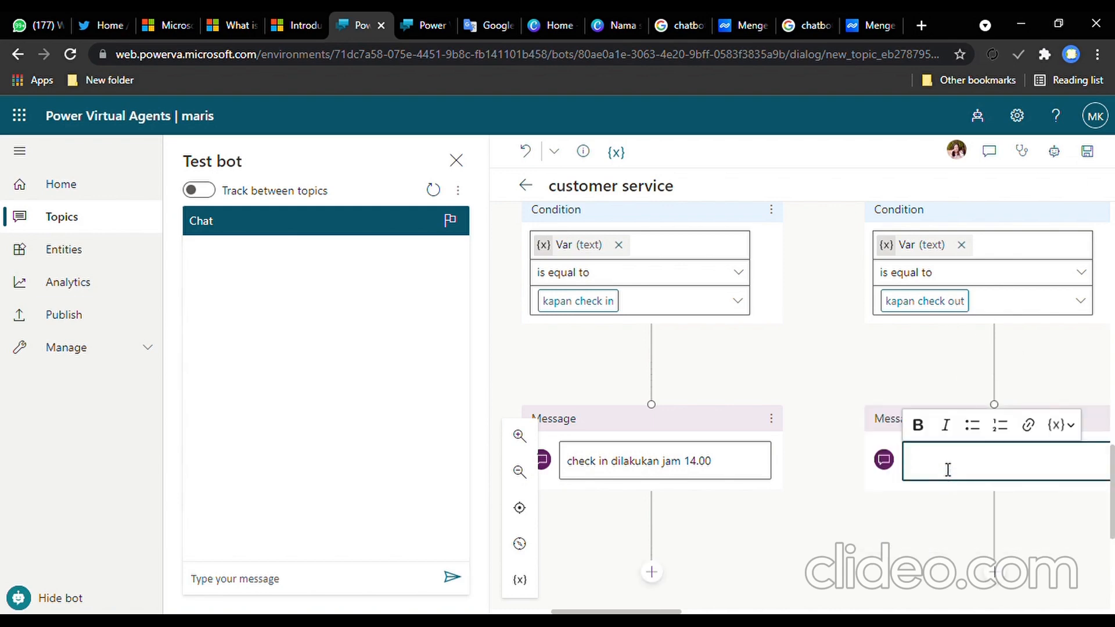
type("check")
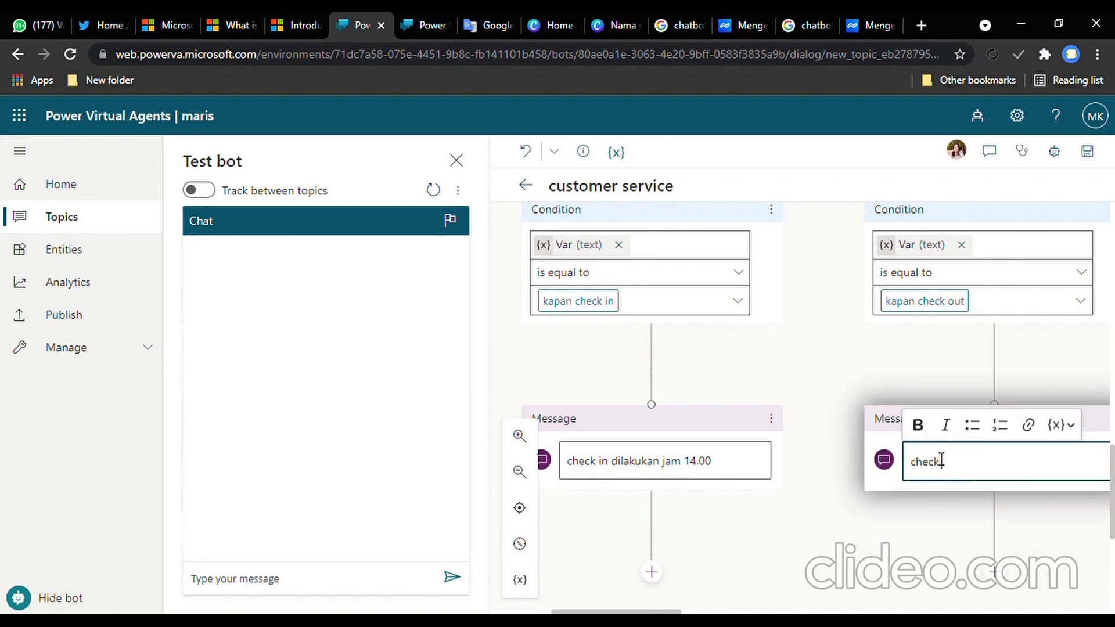
type(" in dilakukan")
key("BackSpace")
key("BackSpace")
key("BackSpace")
key("BackSpace")
key("BackSpace")
key("BackSpace")
key("BackSpace")
key("BackSpace")
key("BackSpace")
key("BackSpace")
key("BackSpace")
type("out dilakukan jam 12.00")
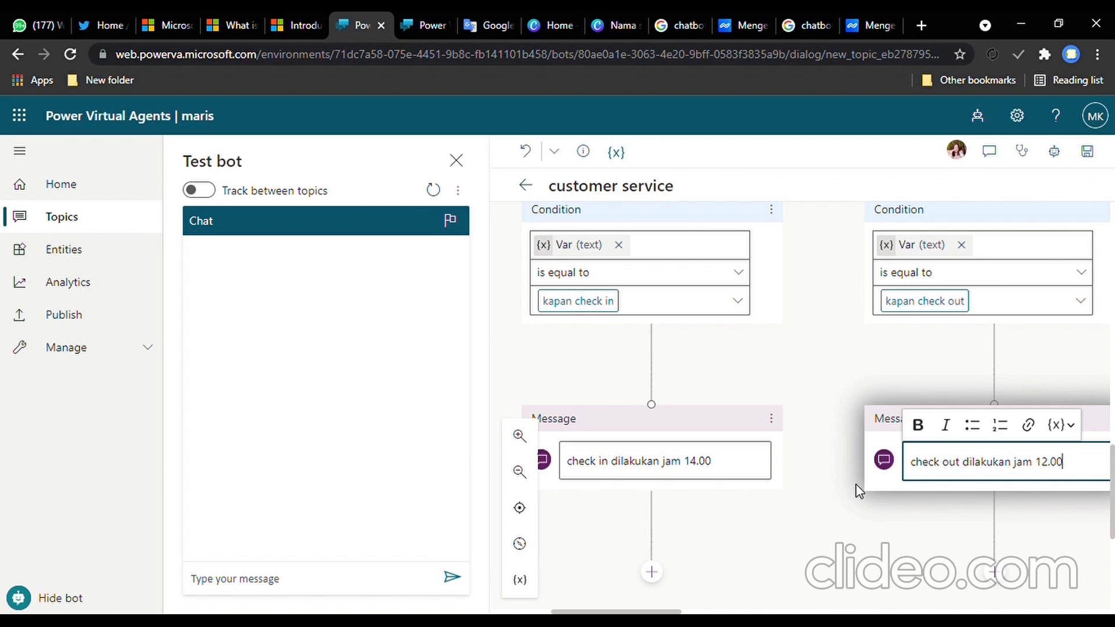
Step: Add a second line to the check-out message reading "jika lebih dari jam tersebut dikenakan denda Rp.50rb"
key("Return")
type("jika l")
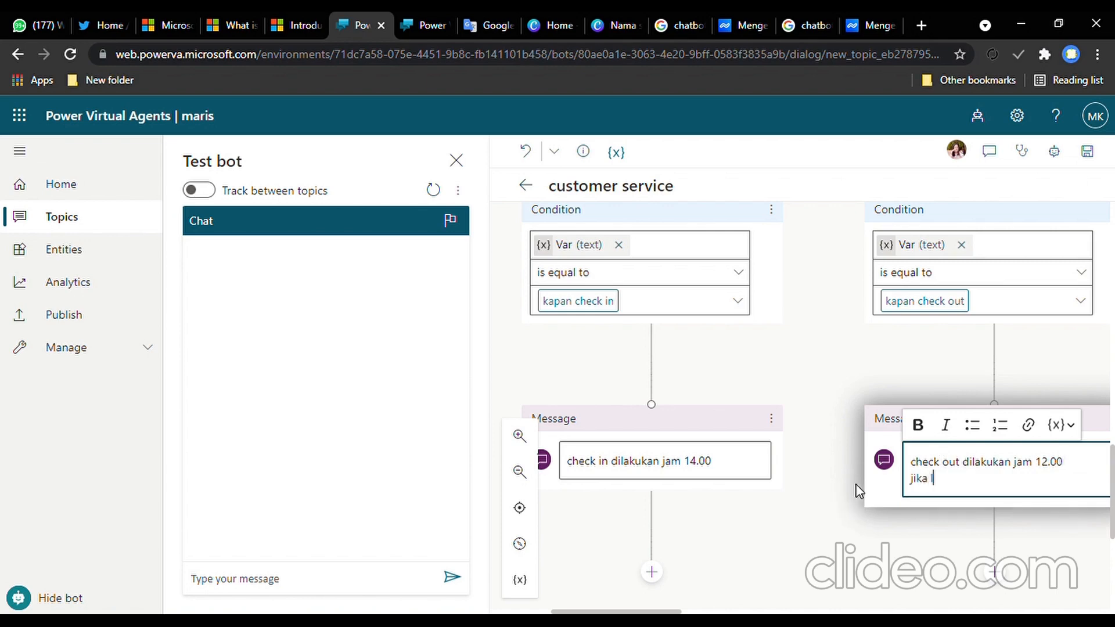
type("ebih dari jam tersebut dikenakan dend")
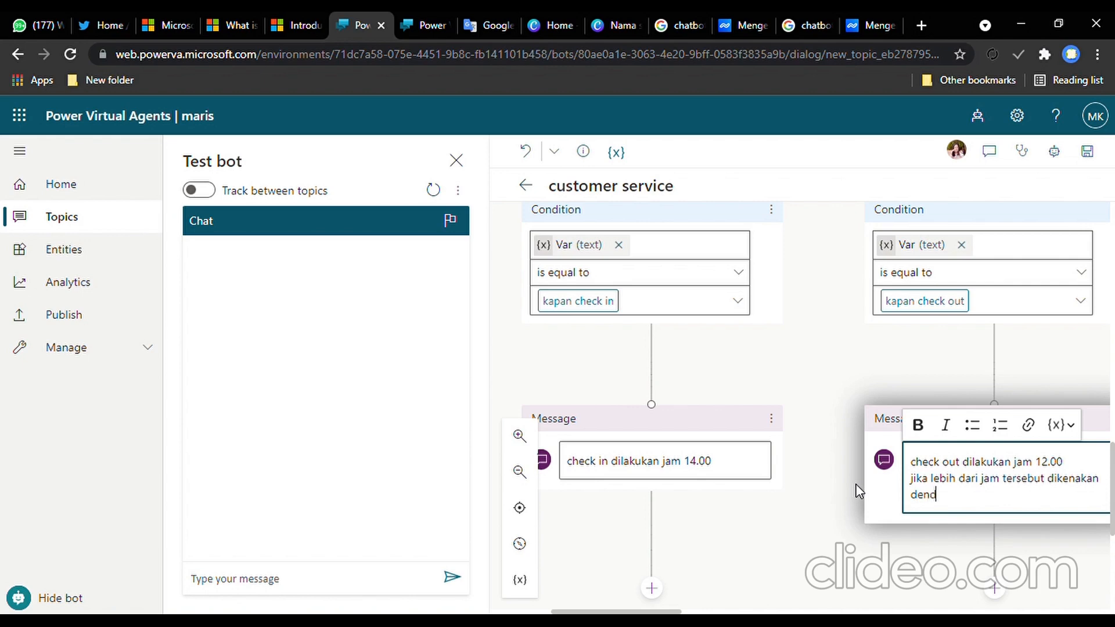
type("a 2")
key("BackSpace")
type("50")
key("BackSpace")
key("BackSpace")
type("Rp.5")
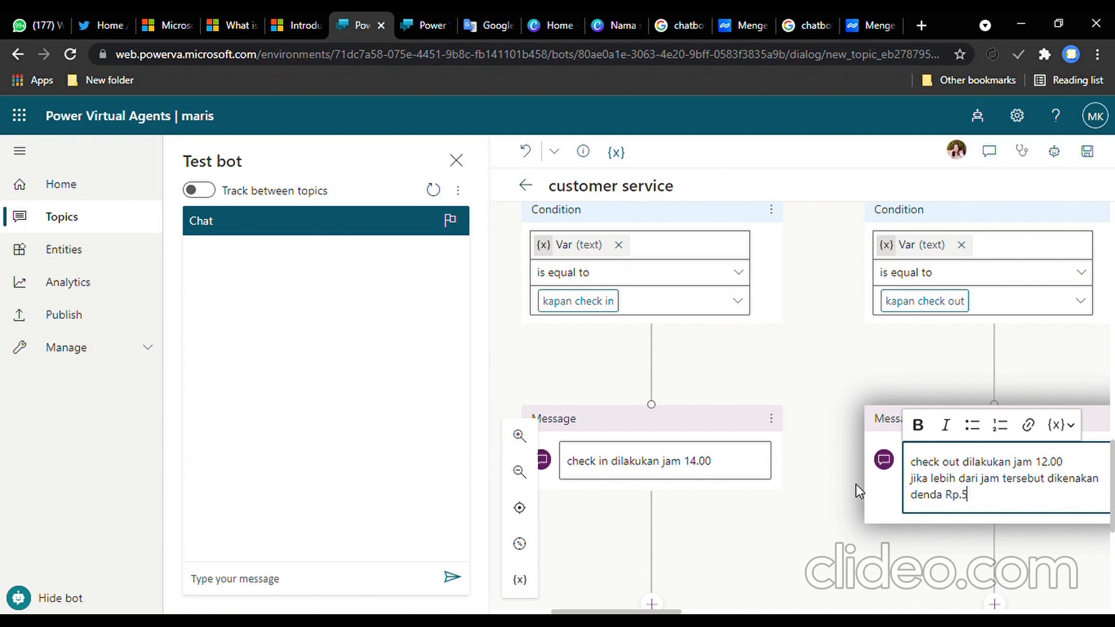
type("0rbjam")
key("BackSpace")
key("BackSpace")
key("BackSpace")
Step: Add a question under the "batalkan pesanan" condition that asks "silahkan isi nama anda" and identifies Person name
left_click_drag(617, 611, 739, 612)
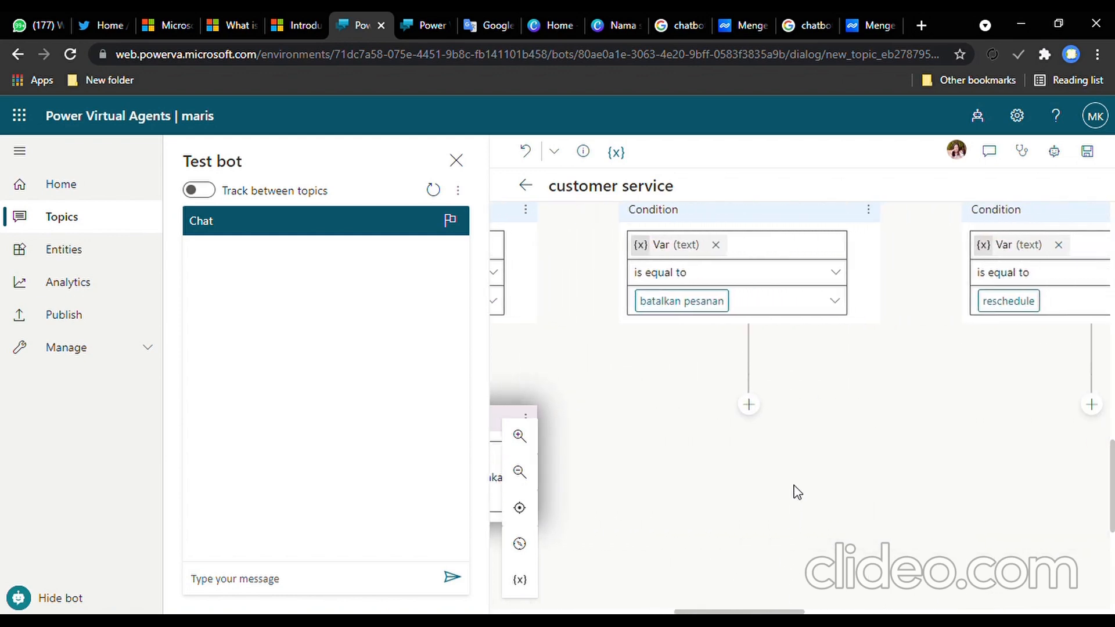
left_click(750, 405)
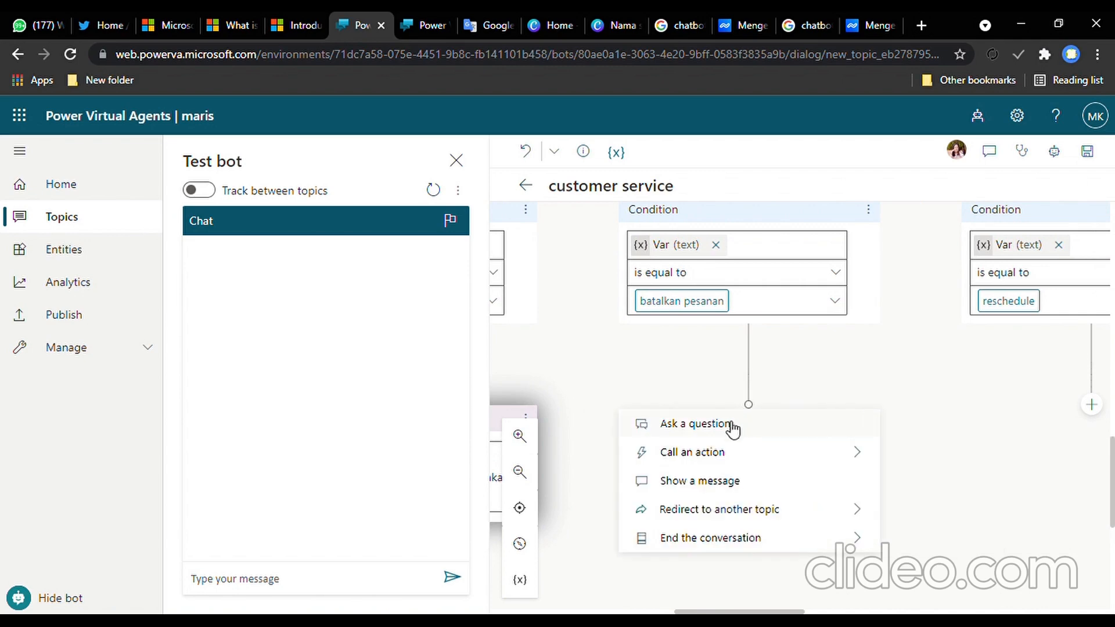
left_click(733, 429)
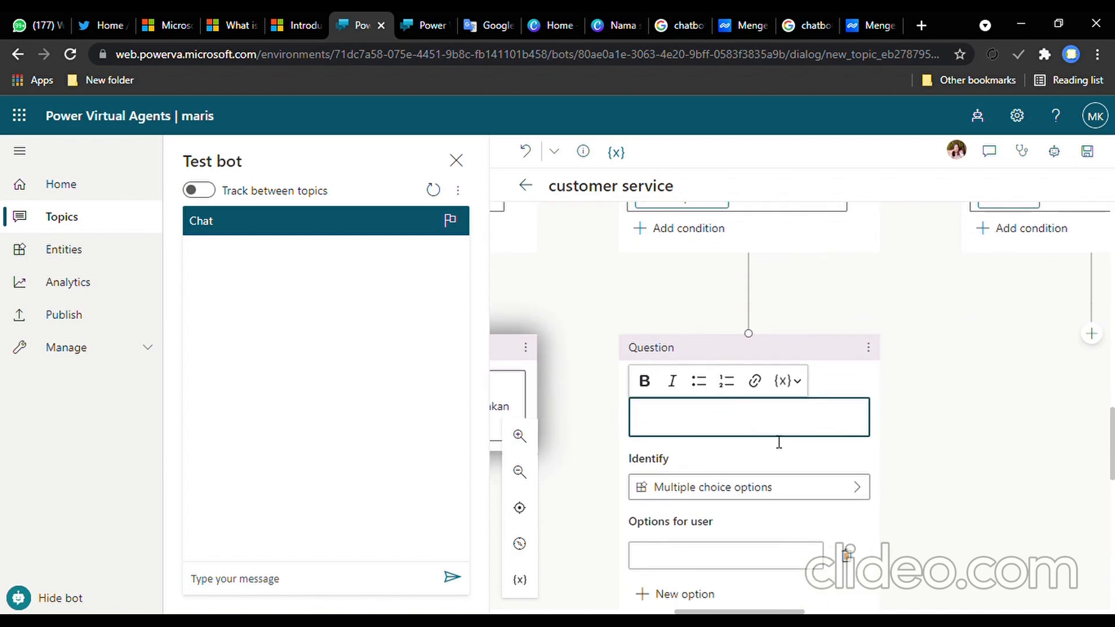
left_click(753, 413)
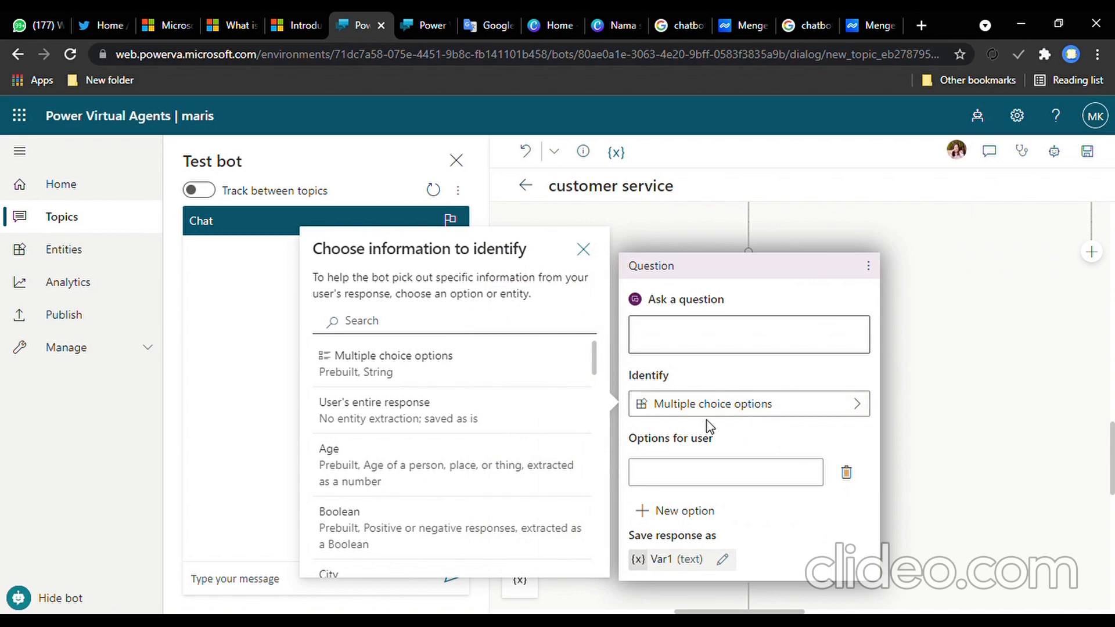
scroll(516, 412, "down", 6)
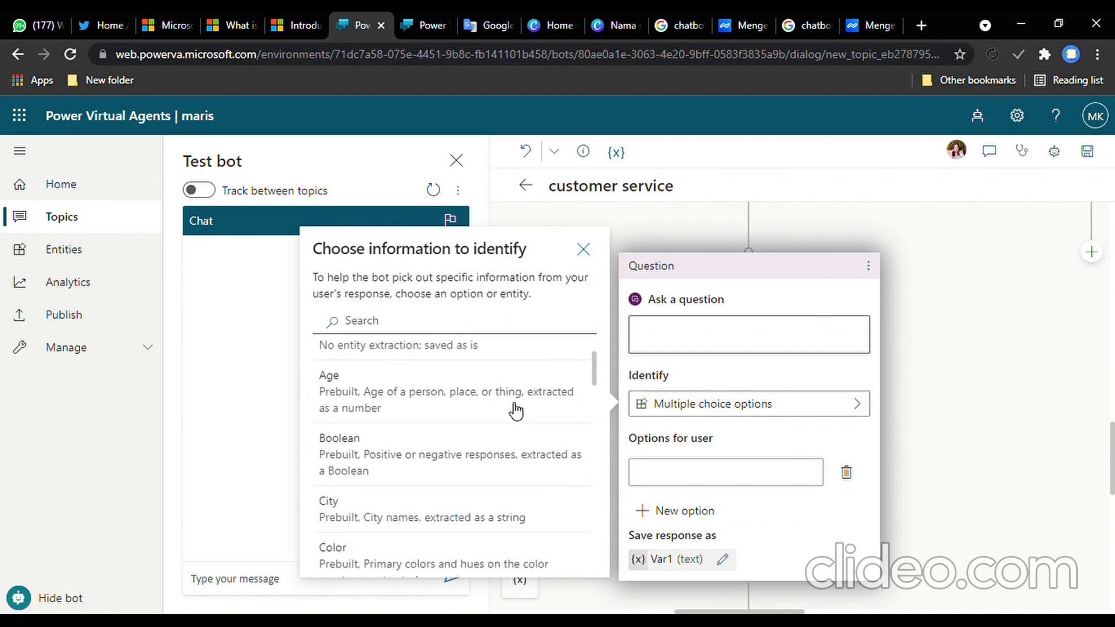
scroll(521, 410, "down", 8)
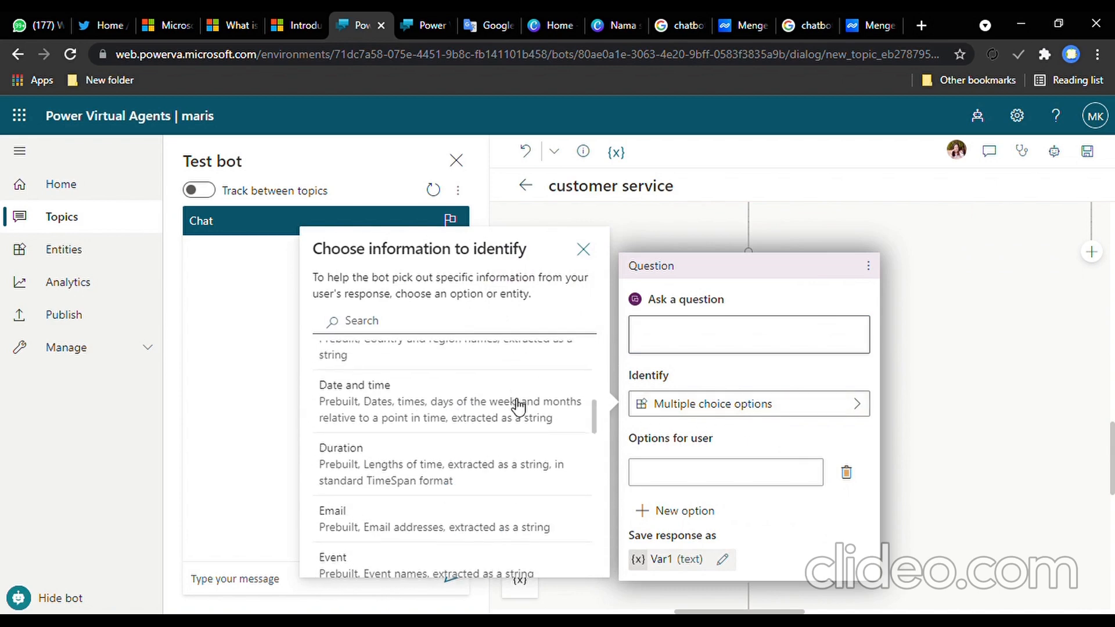
scroll(512, 409, "down", 5)
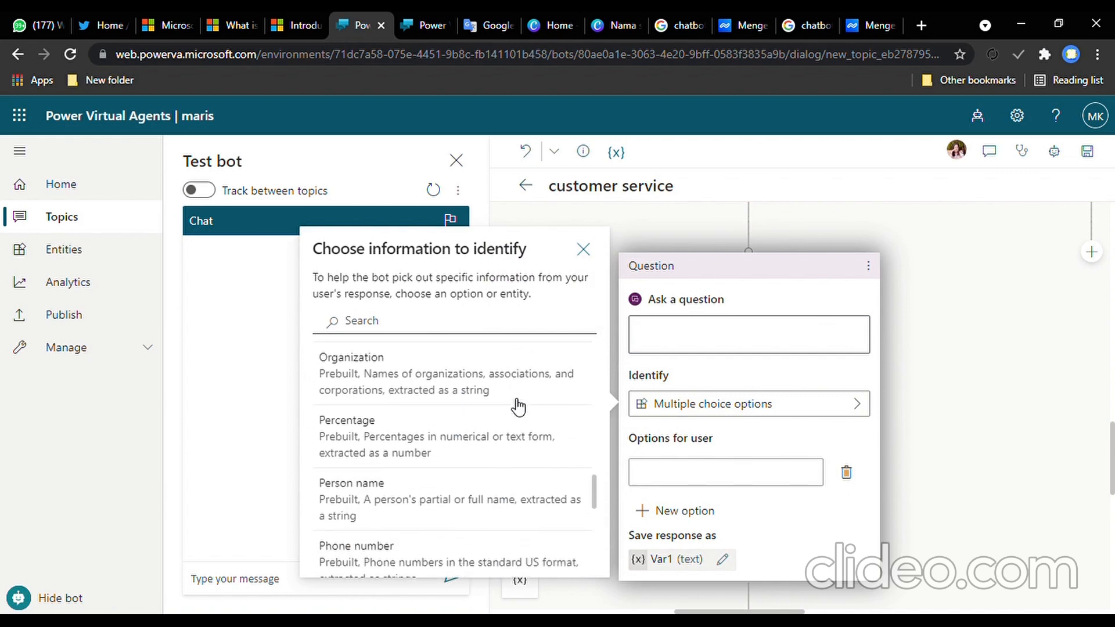
scroll(473, 378, "up", 2)
left_click(443, 447)
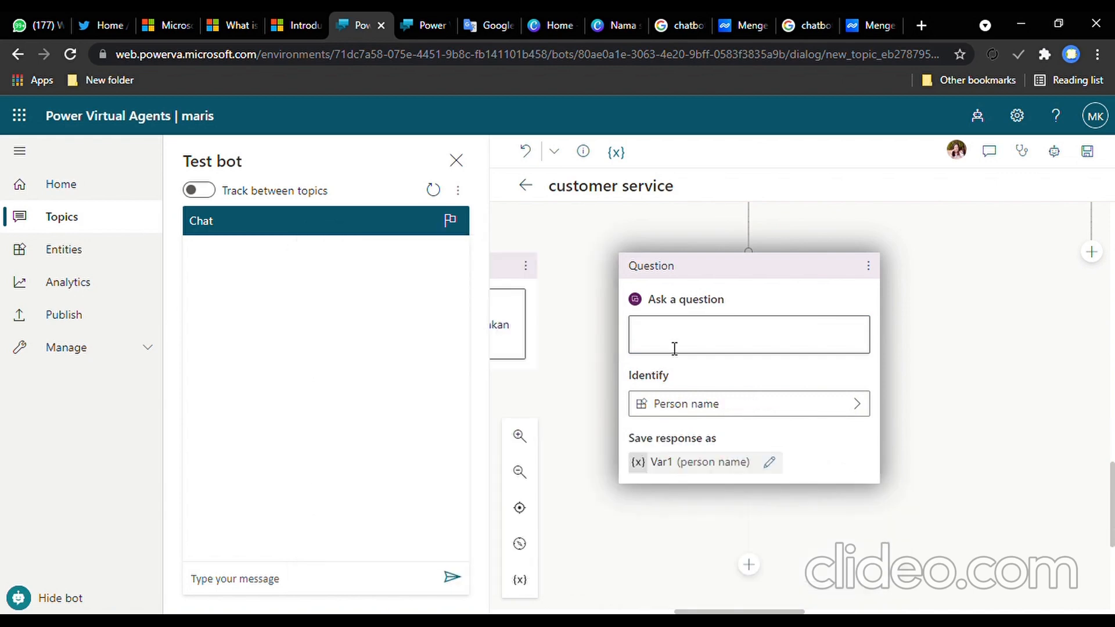
left_click(675, 348)
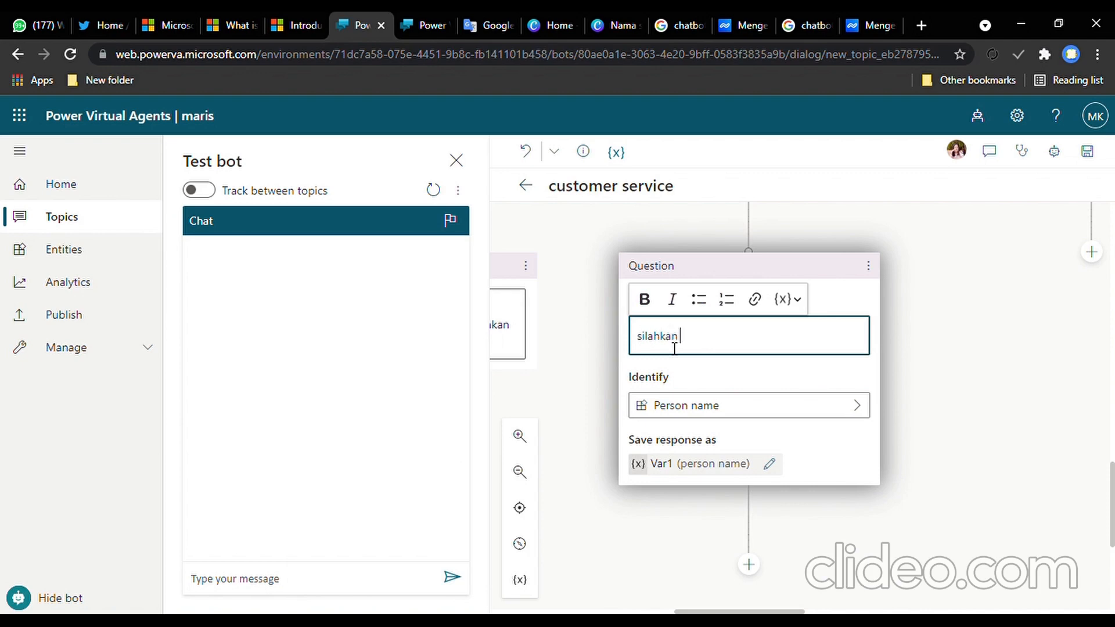
type("silahkan isi nama anda")
Step: Add a message below the name question made of the variable Var1 and the text ", anda telah melakukan pembatalan pesanan"
scroll(866, 489, "down", 2)
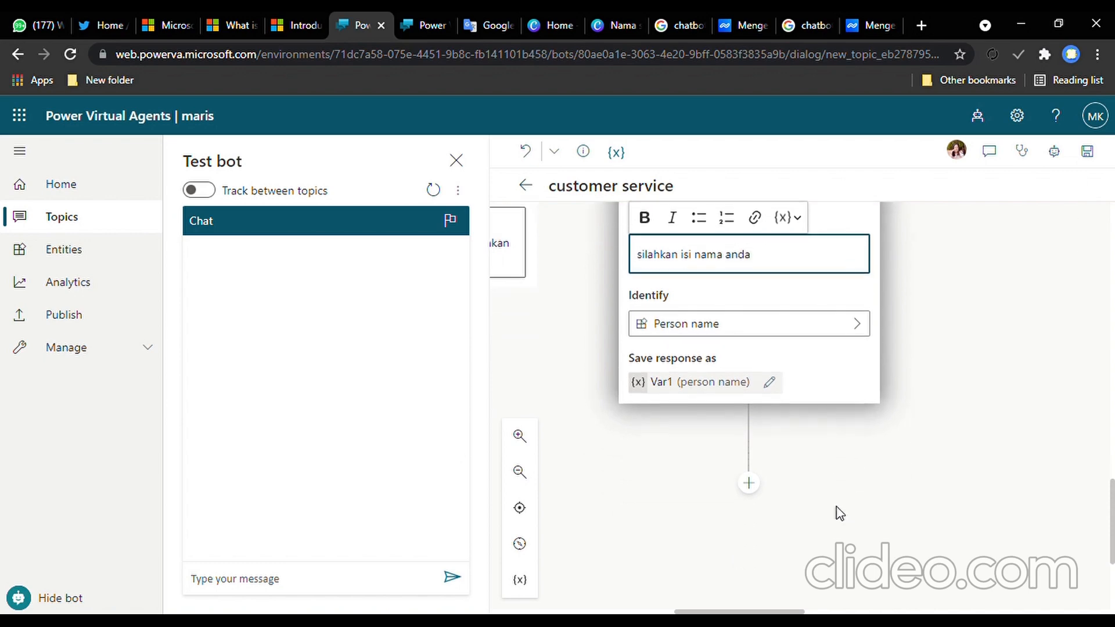
left_click(751, 491)
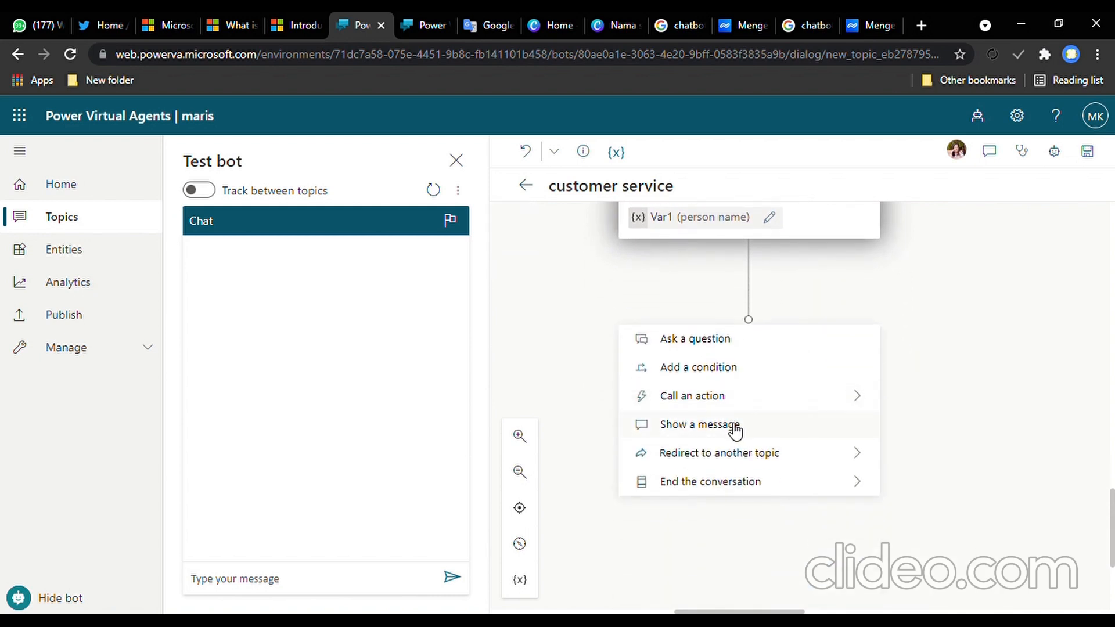
left_click(735, 431)
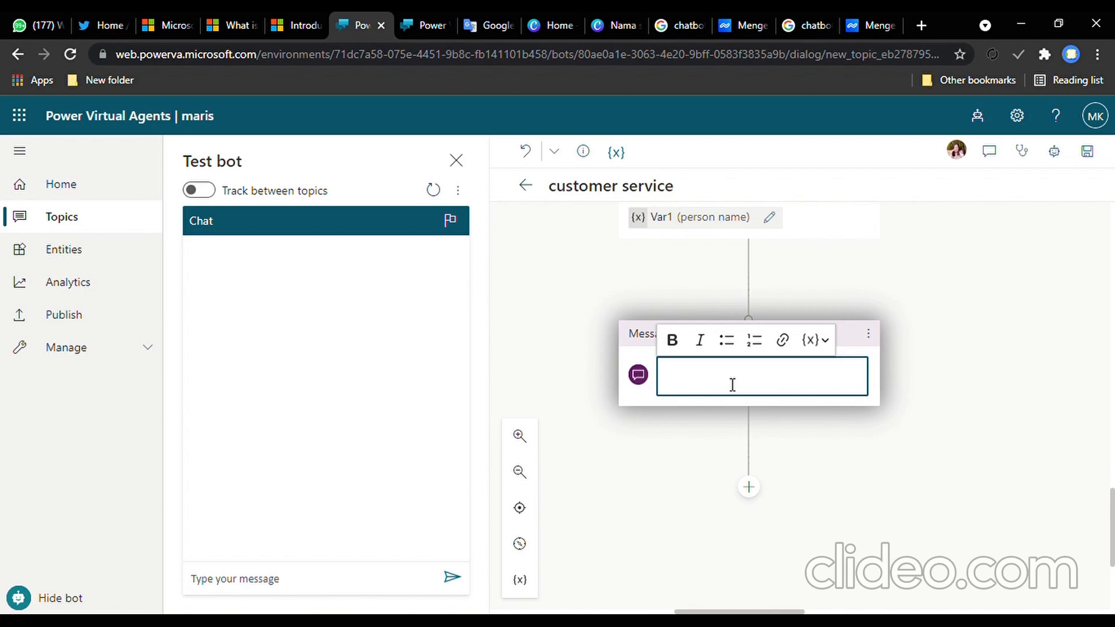
left_click(816, 340)
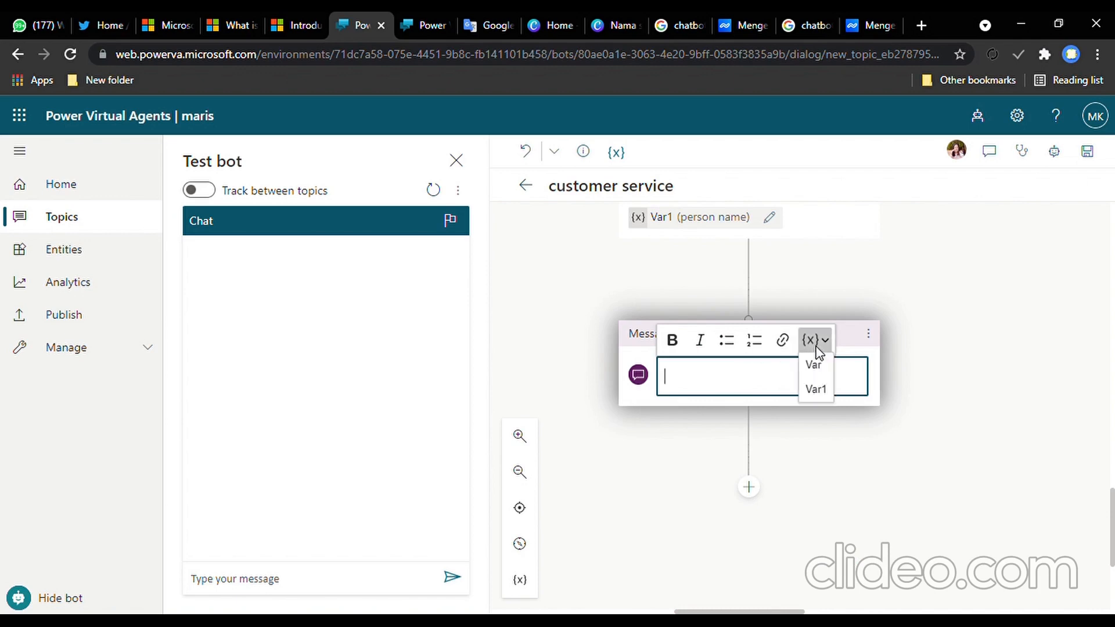
left_click(816, 388)
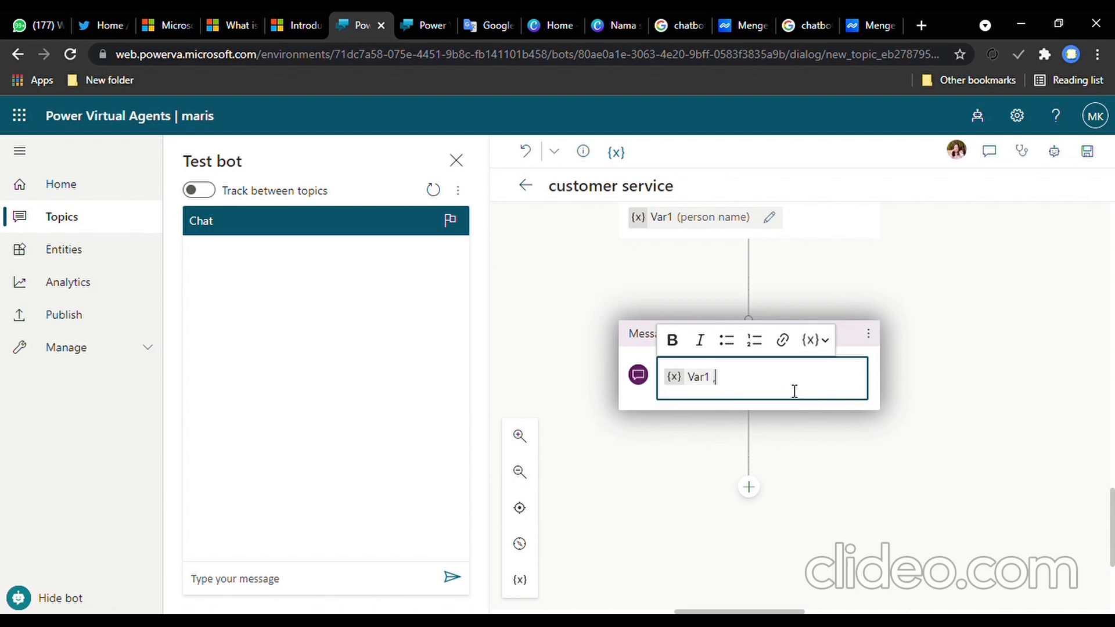
type(", anda telah melakukan pemba")
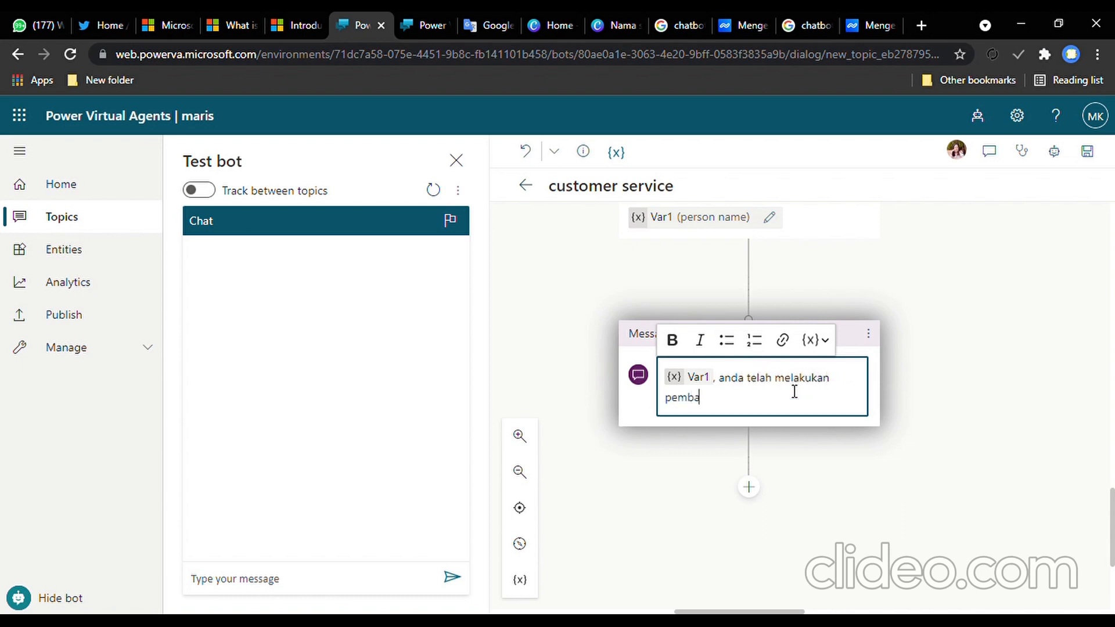
type("talan pesan")
Step: End the "batalkan pesanan" branch with a transfer to agent whose private message is "pembatalan pesanan atas nama" plus the variable Var1
left_click(750, 487)
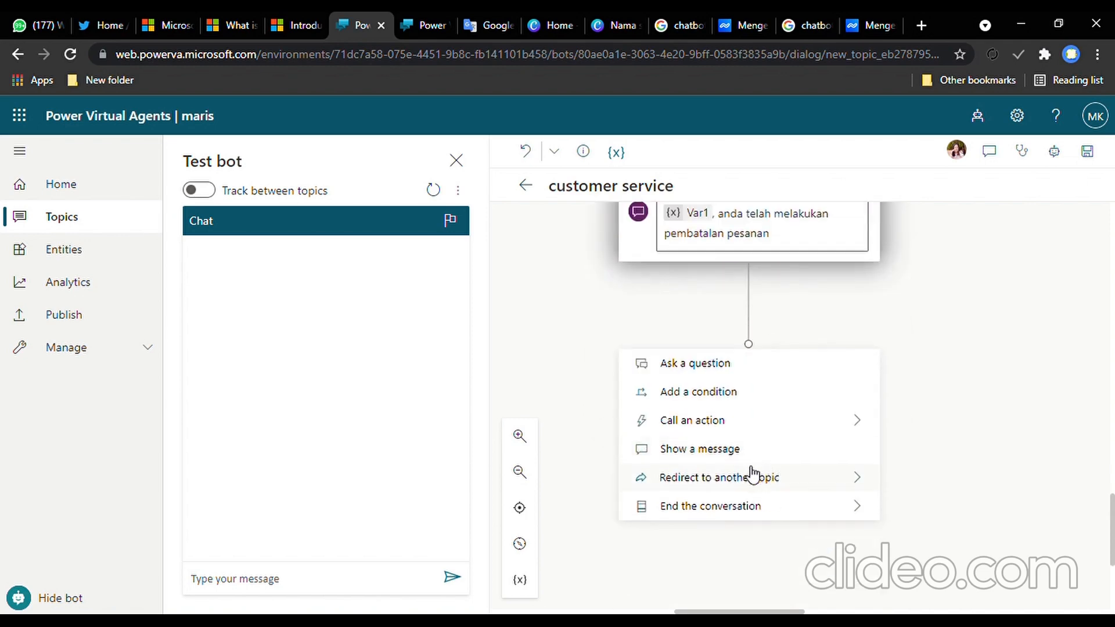
mouse_move(748, 506)
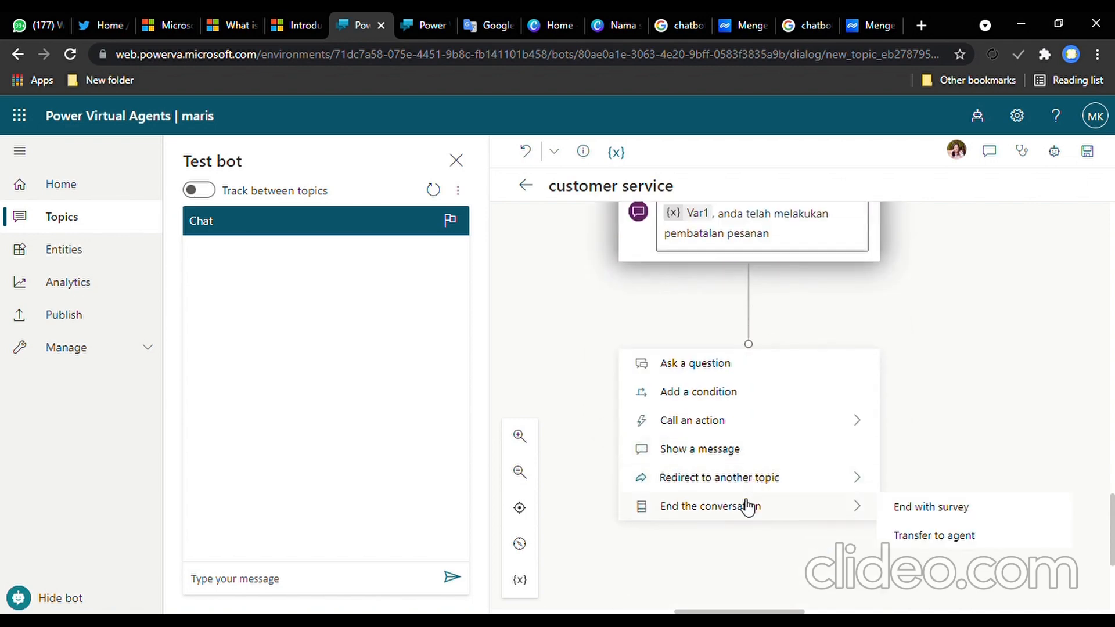
left_click(945, 540)
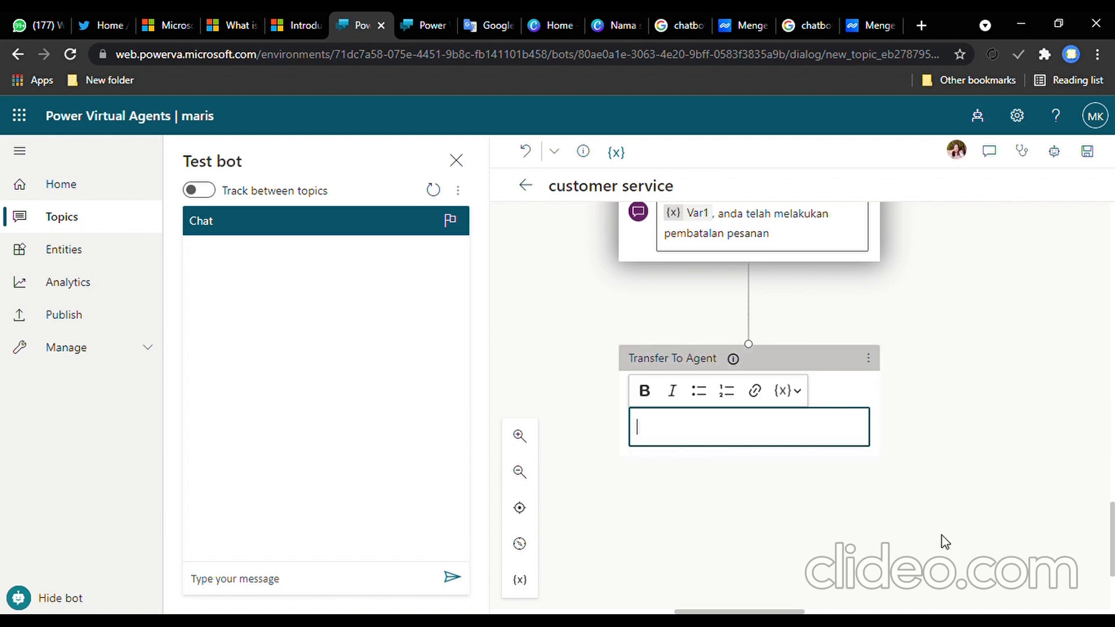
left_click(798, 438)
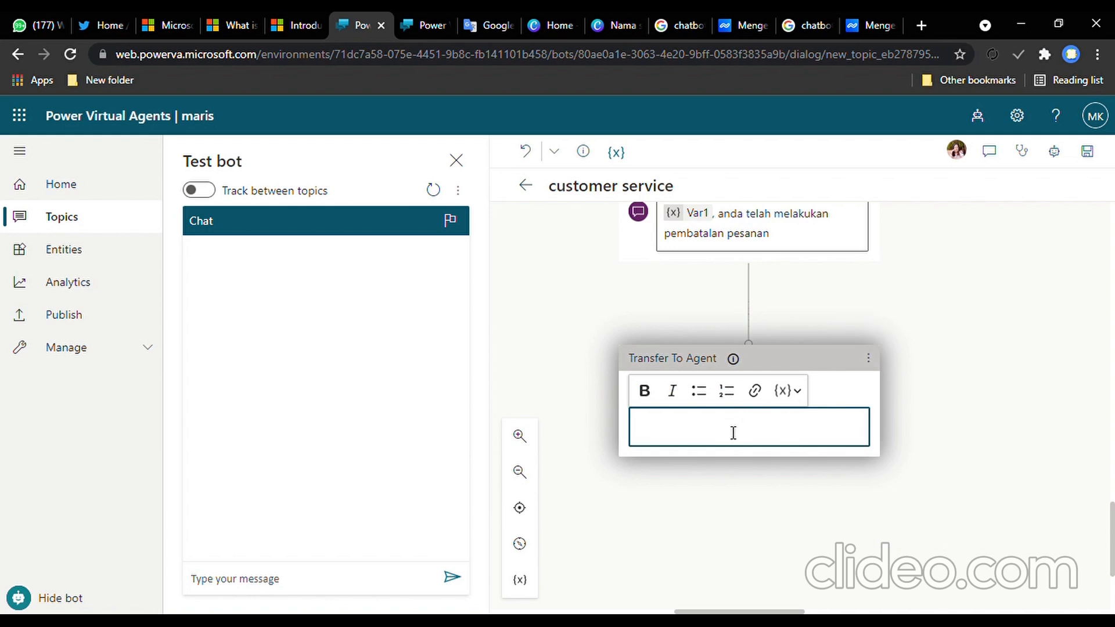
type("pe")
type("mbatalan bes")
type(" pesanan")
type(" atas nama")
left_click(782, 392)
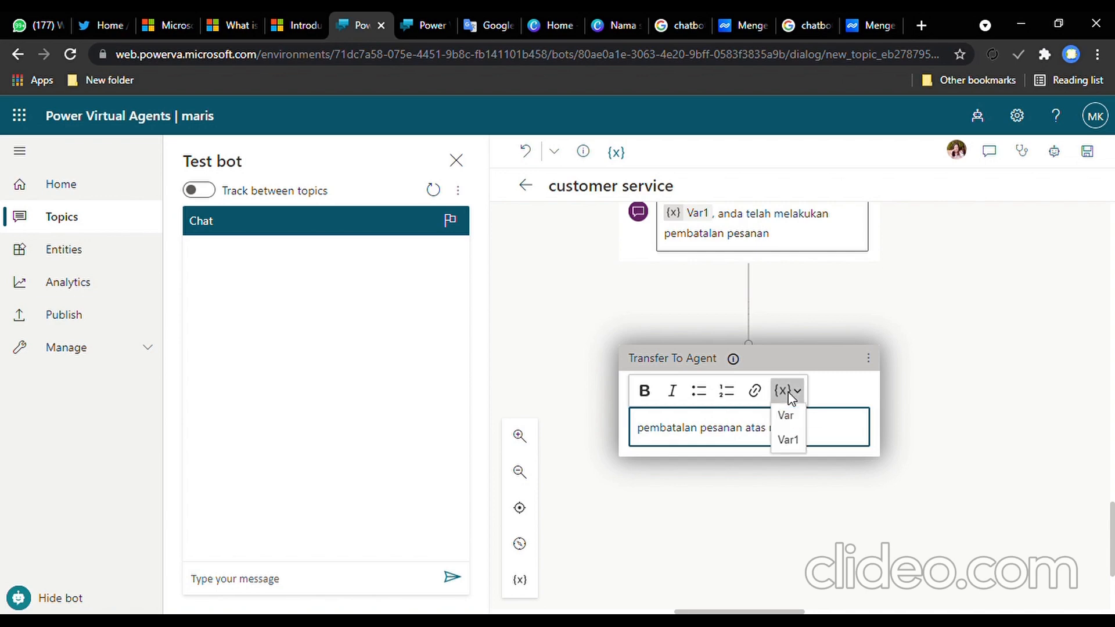
left_click(790, 444)
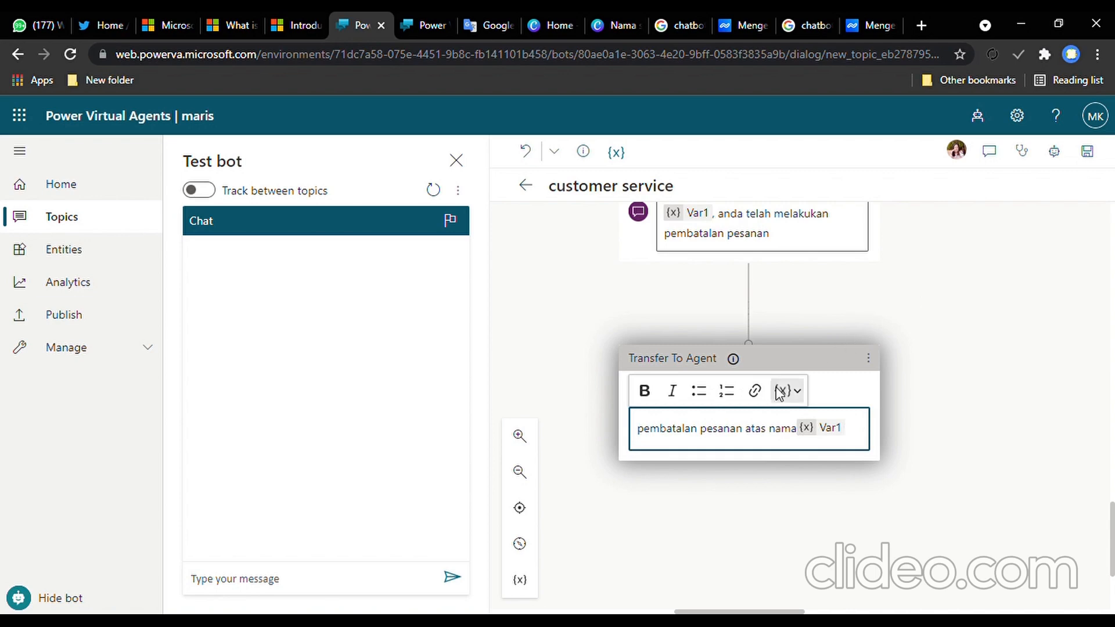
left_click(850, 394)
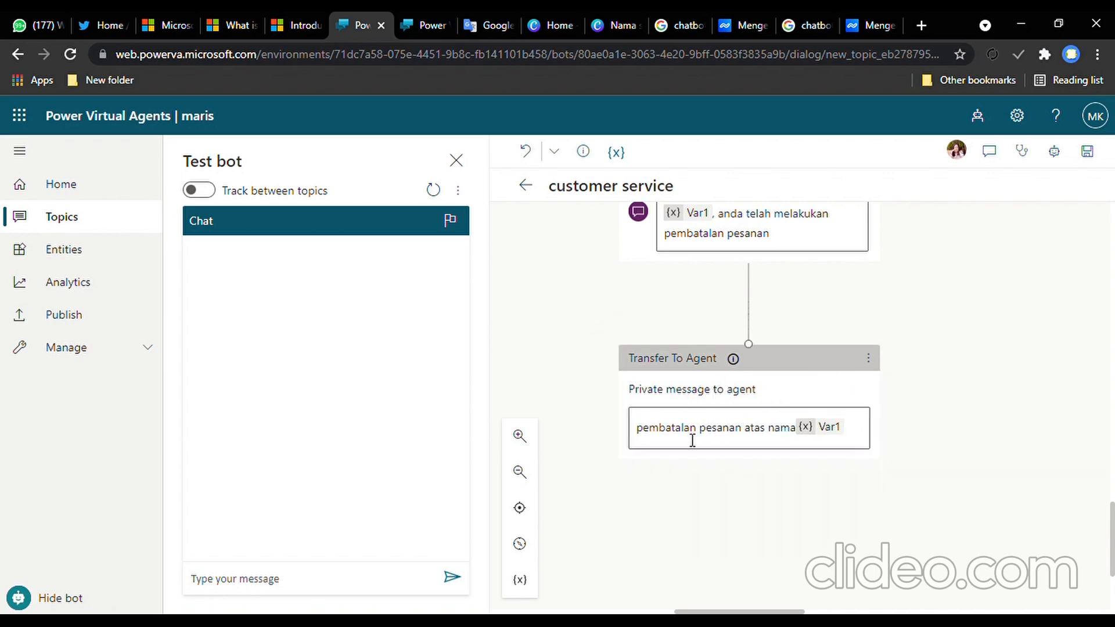
Step: Add a question node directly under the "reschedule" condition
scroll(868, 361, "up", 2)
left_click_drag(739, 608, 621, 579)
left_click_drag(750, 610, 789, 610)
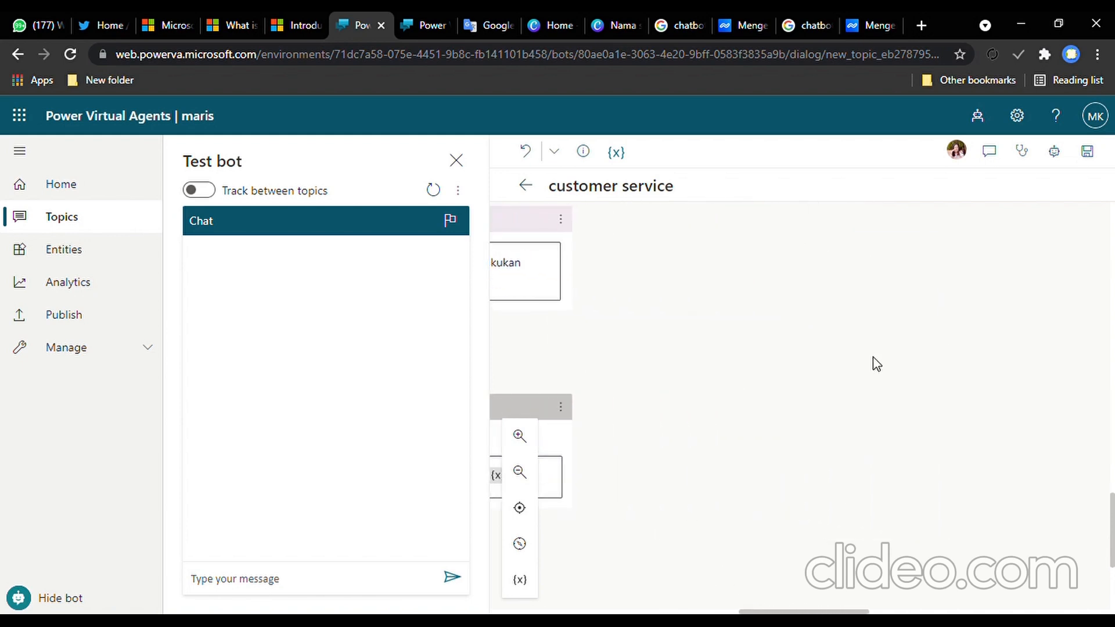
scroll(873, 357, "up", 4)
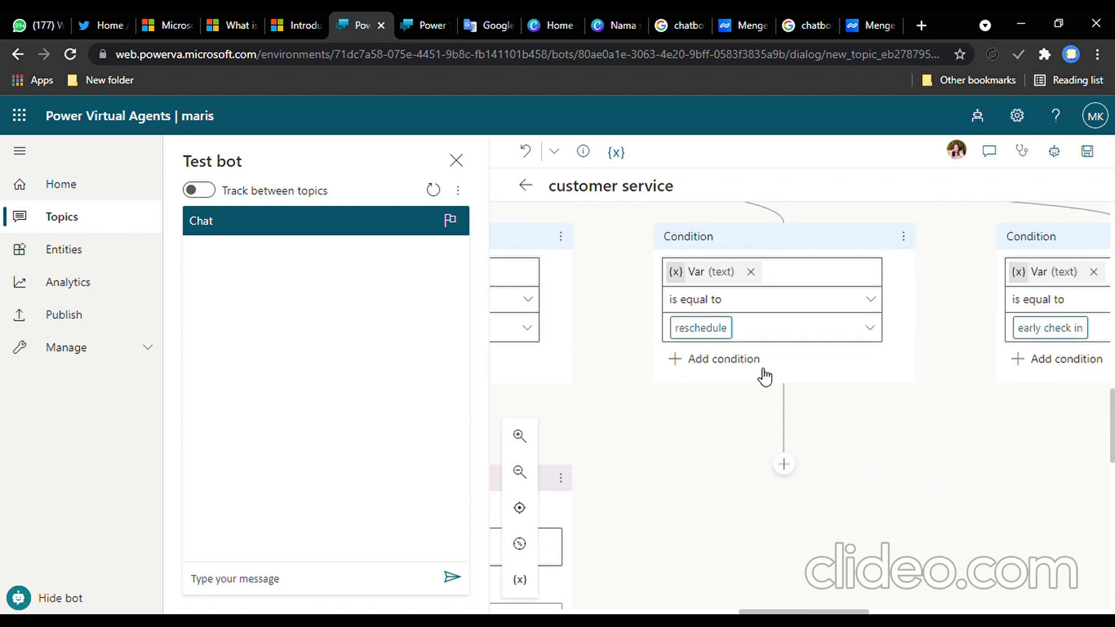
left_click(784, 464)
scroll(800, 450, "down", 1)
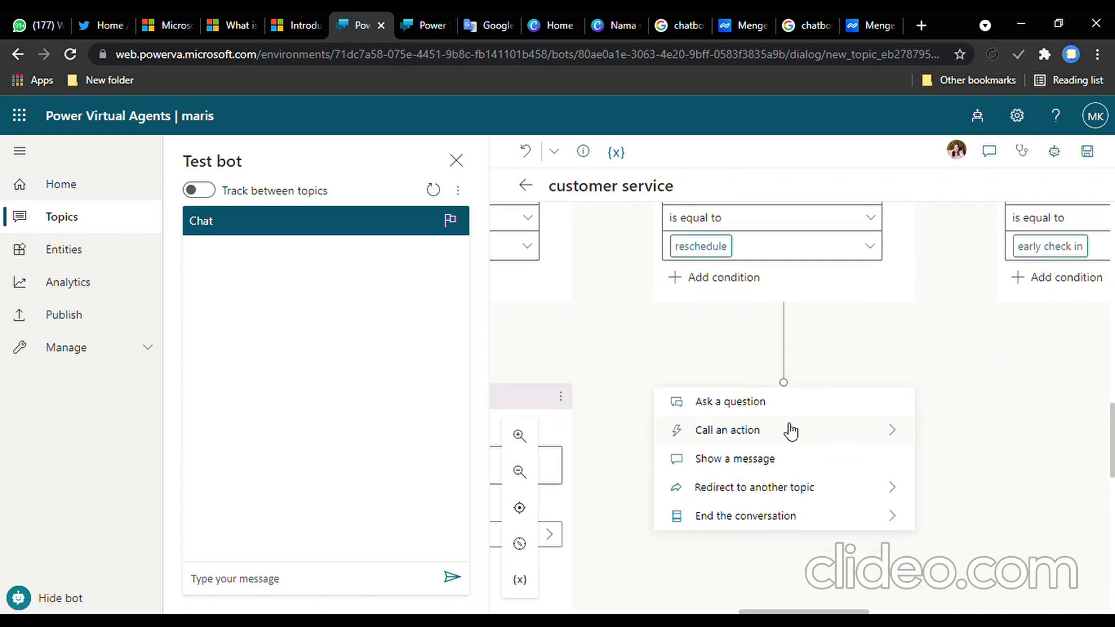
left_click(768, 408)
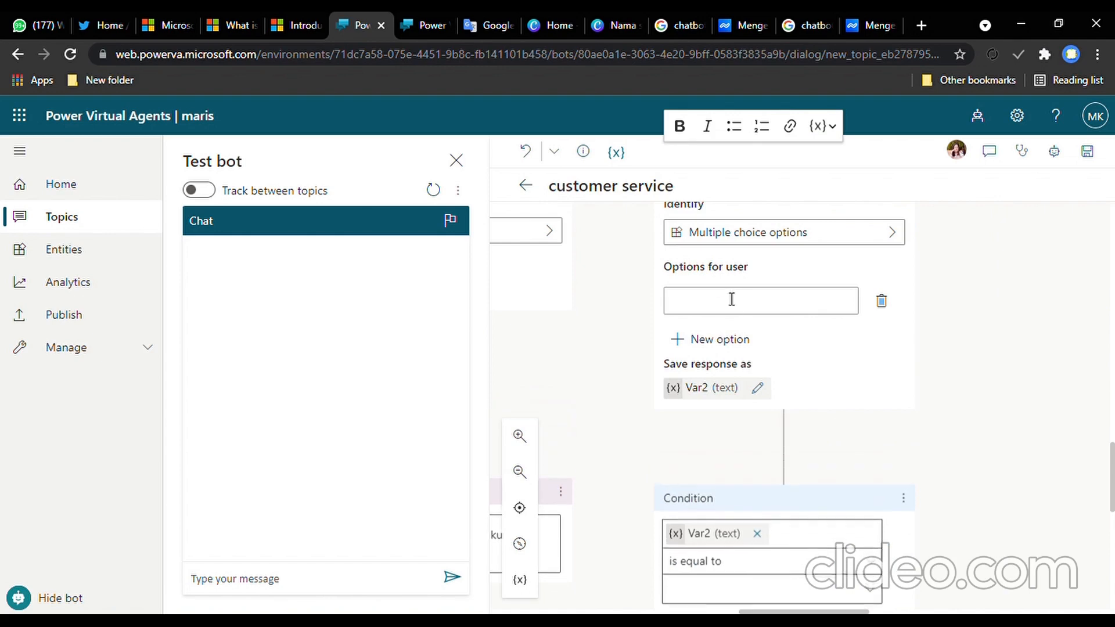
scroll(854, 462, "up", 1)
scroll(859, 446, "down", 2)
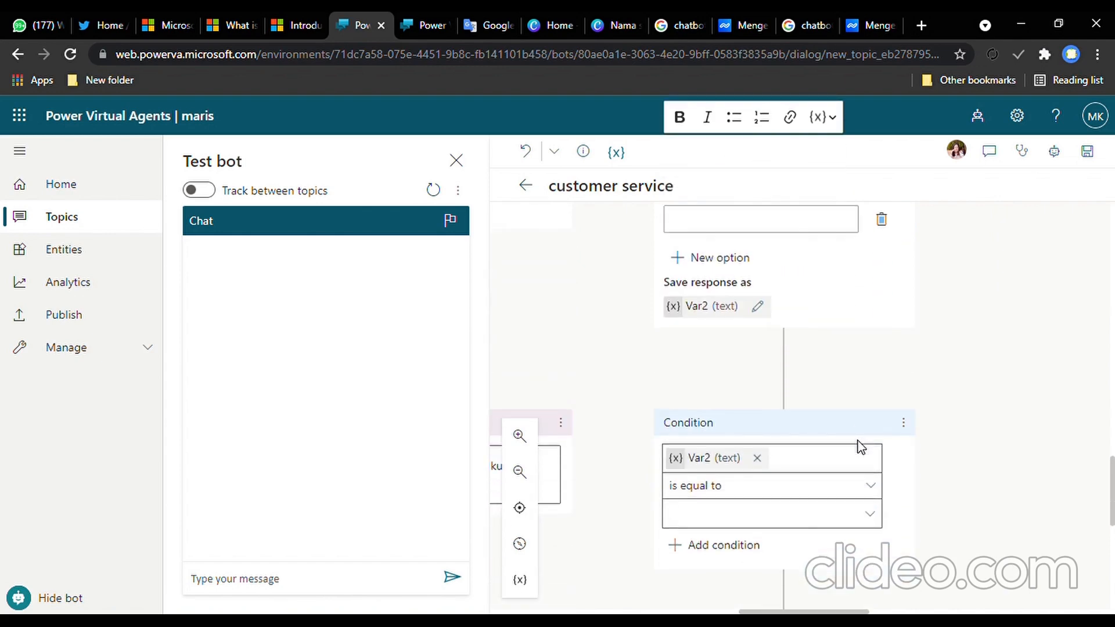
scroll(861, 448, "up", 5)
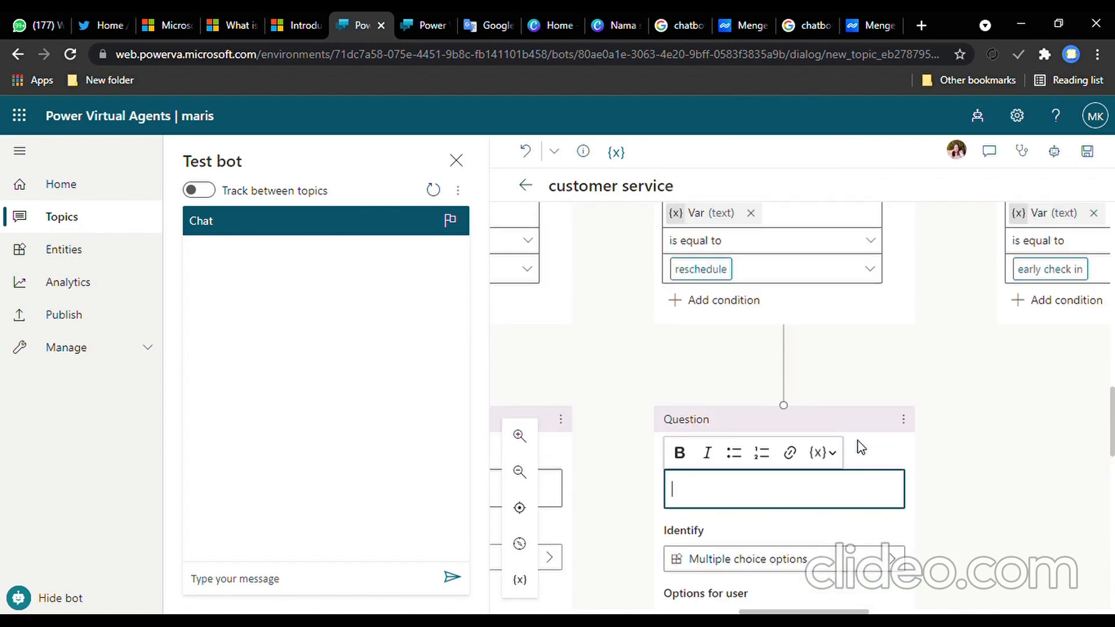
scroll(860, 448, "down", 6)
scroll(830, 481, "up", 3)
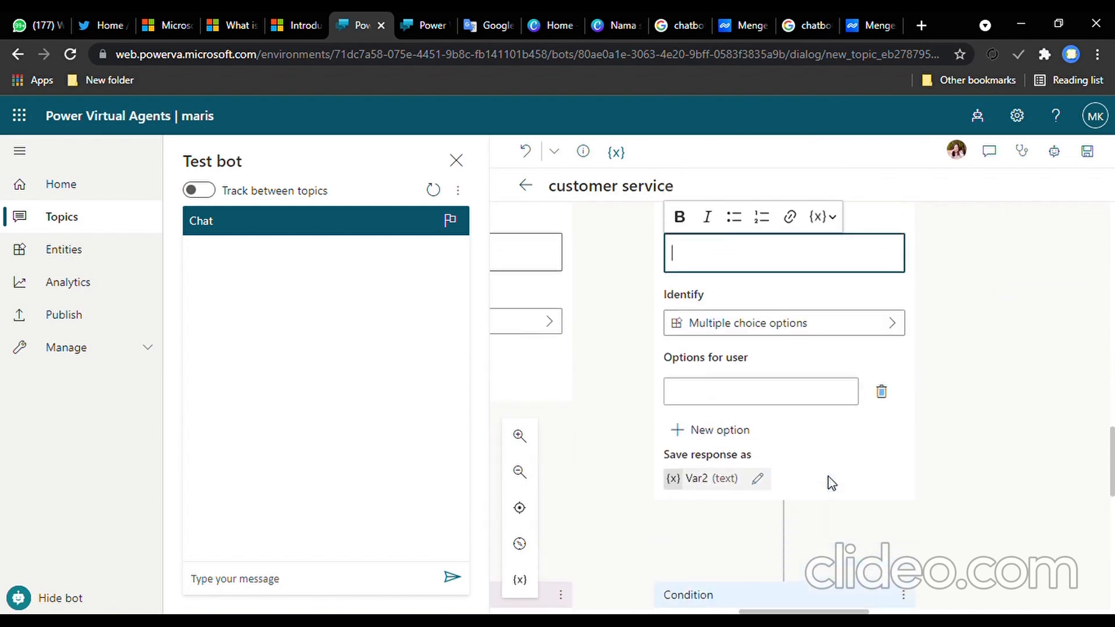
scroll(832, 484, "up", 1)
Step: Make the new question under "reschedule" identify Person name and ask "silahkan tulis naama anda"
left_click(749, 396)
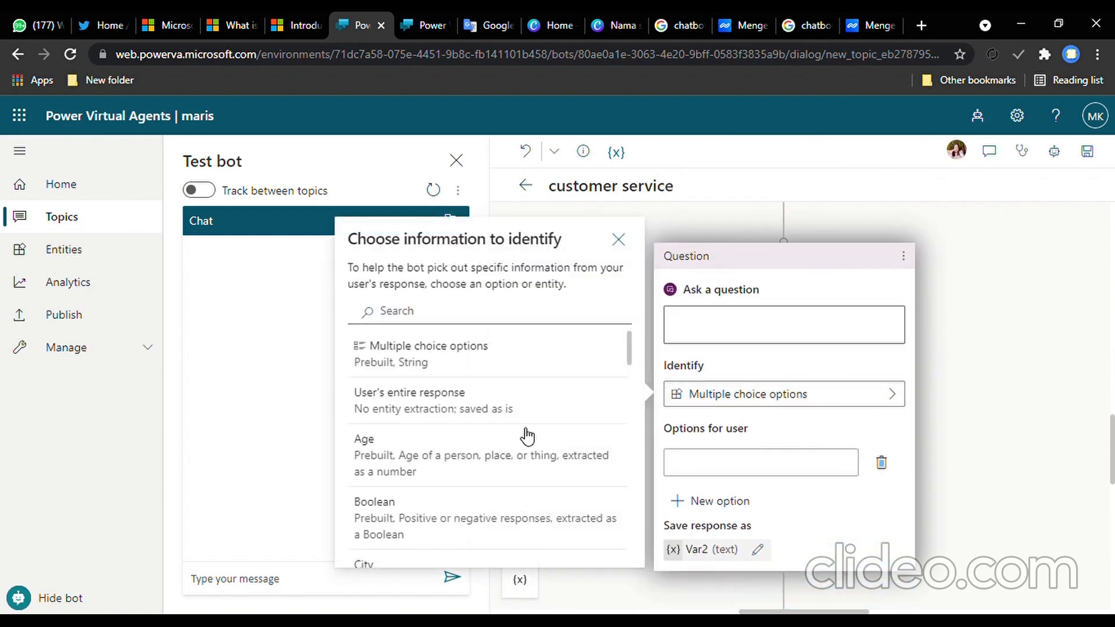
scroll(523, 439, "down", 12)
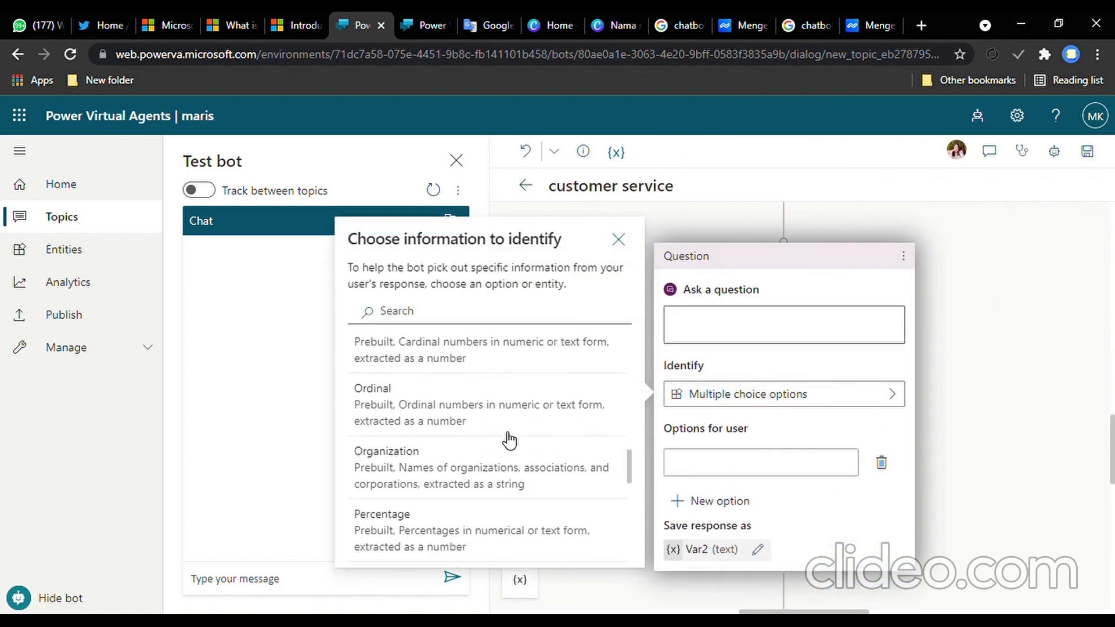
scroll(509, 450, "down", 3)
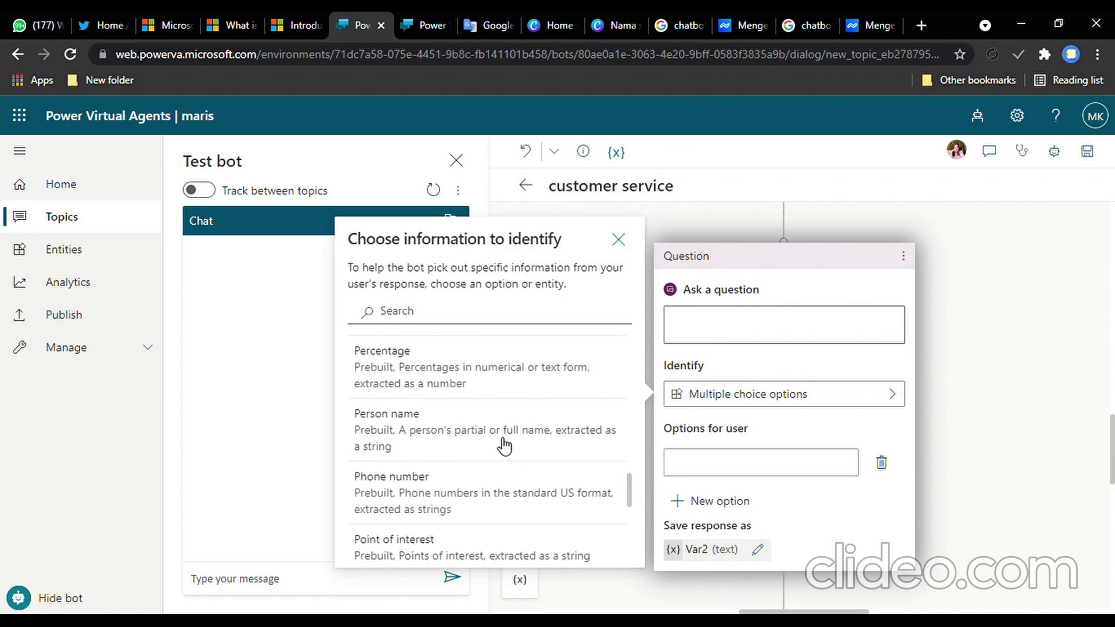
left_click(511, 457)
left_click(726, 325)
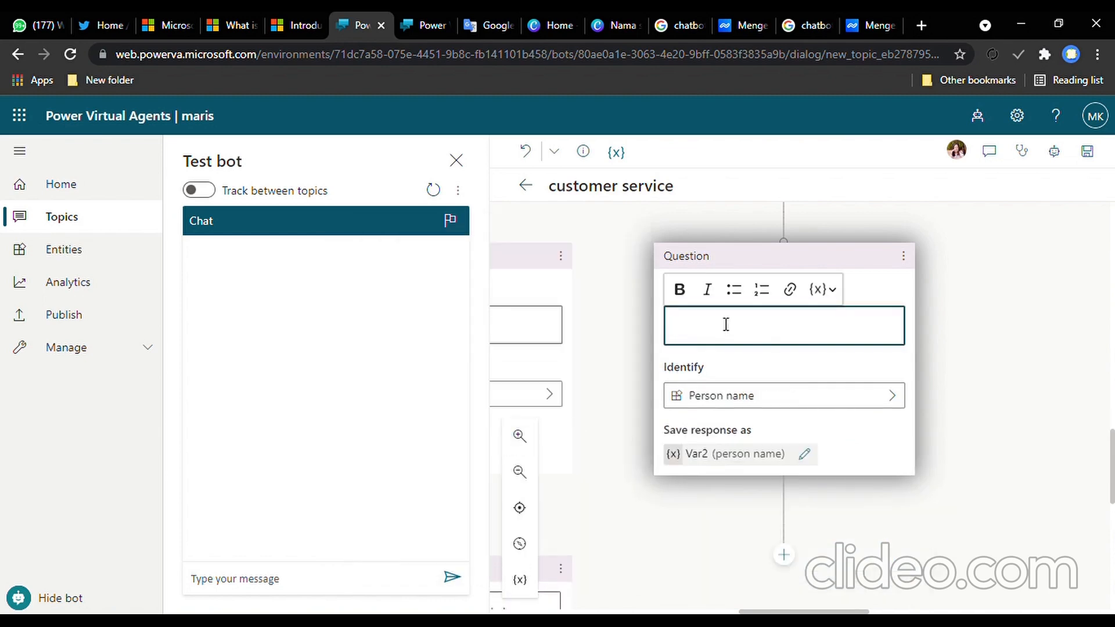
type("silahkan tulis naama anda")
Step: Add a second question below the name question in the "reschedule" branch, asking "reschedule untuk tanggal"
scroll(787, 442, "down", 3)
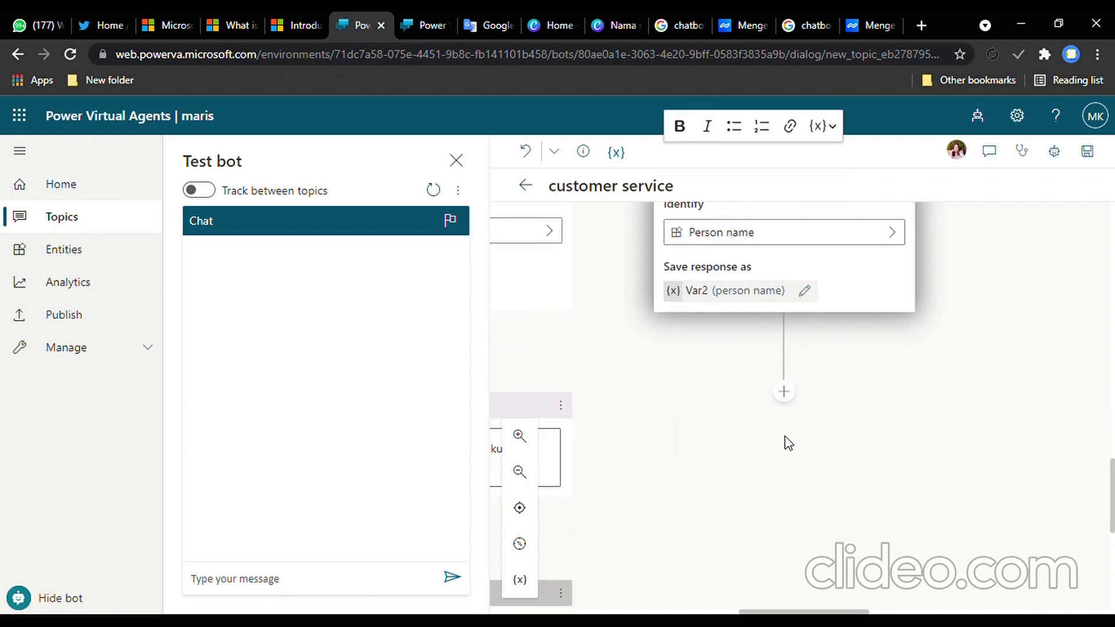
left_click(788, 394)
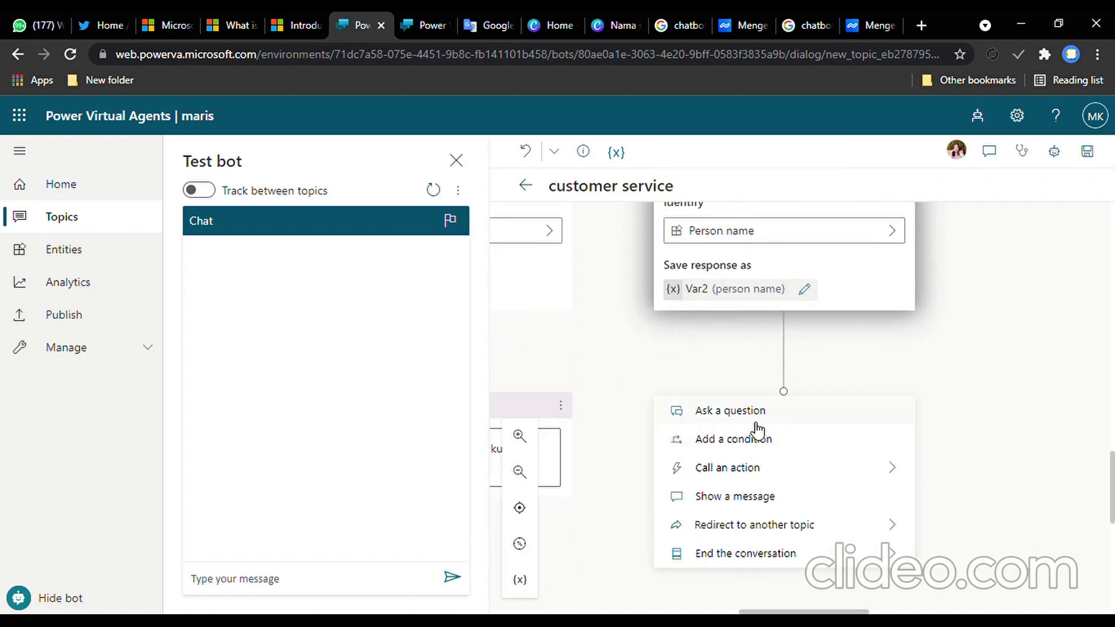
left_click(778, 416)
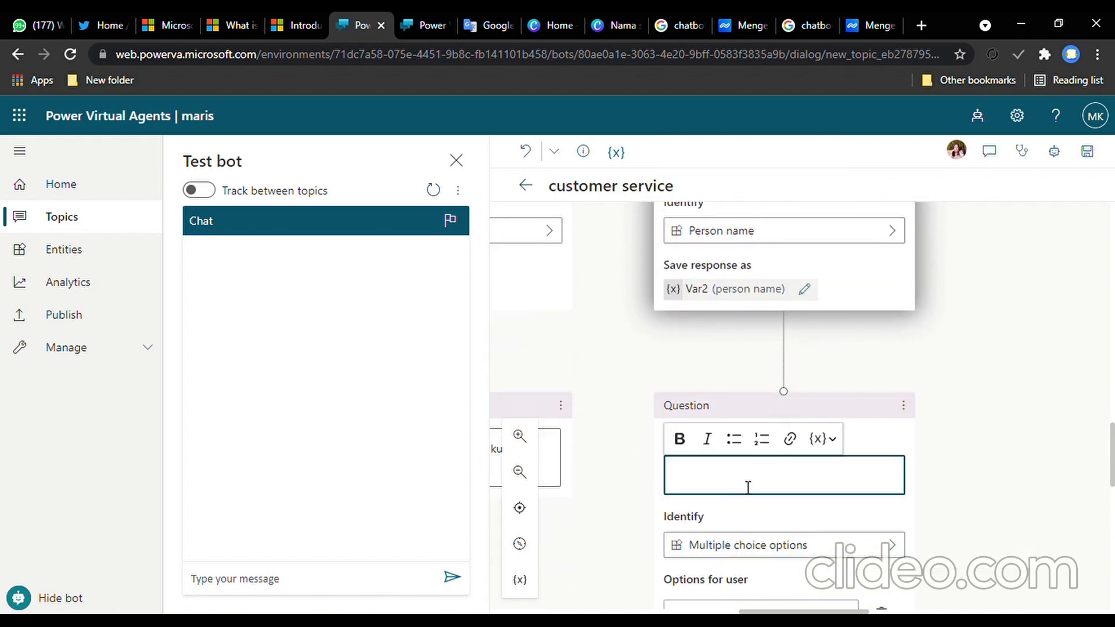
type("reschedule")
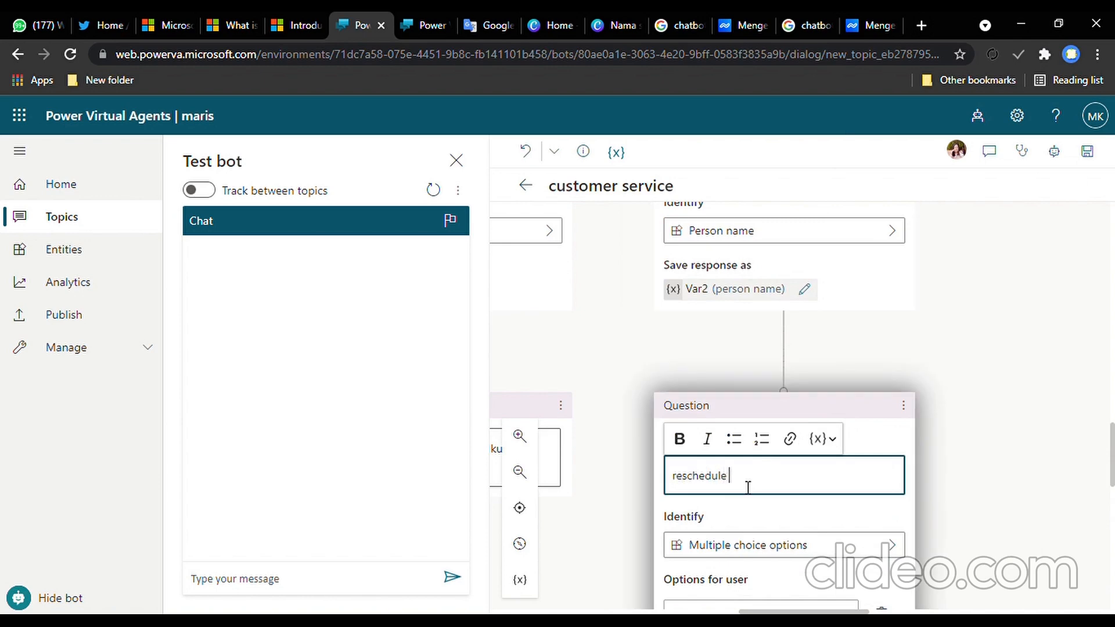
type(" untuk tanggal")
Step: Set the "reschedule untuk tanggal" question to identify Date and time
scroll(772, 487, "down", 3)
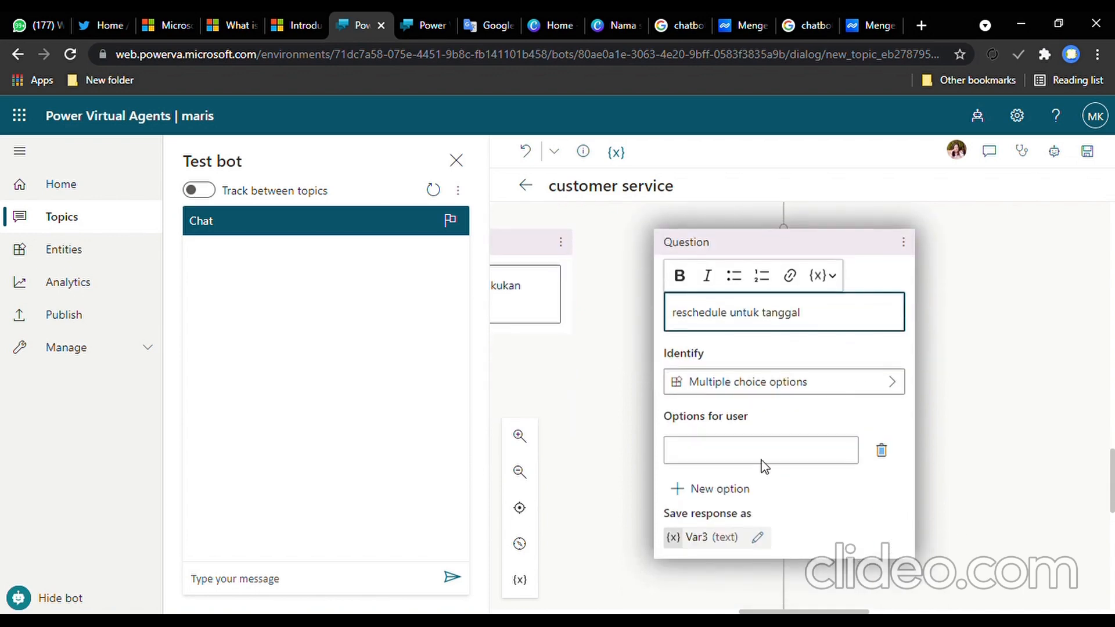
left_click(753, 386)
scroll(532, 431, "down", 3)
scroll(531, 431, "up", 1)
scroll(532, 431, "down", 7)
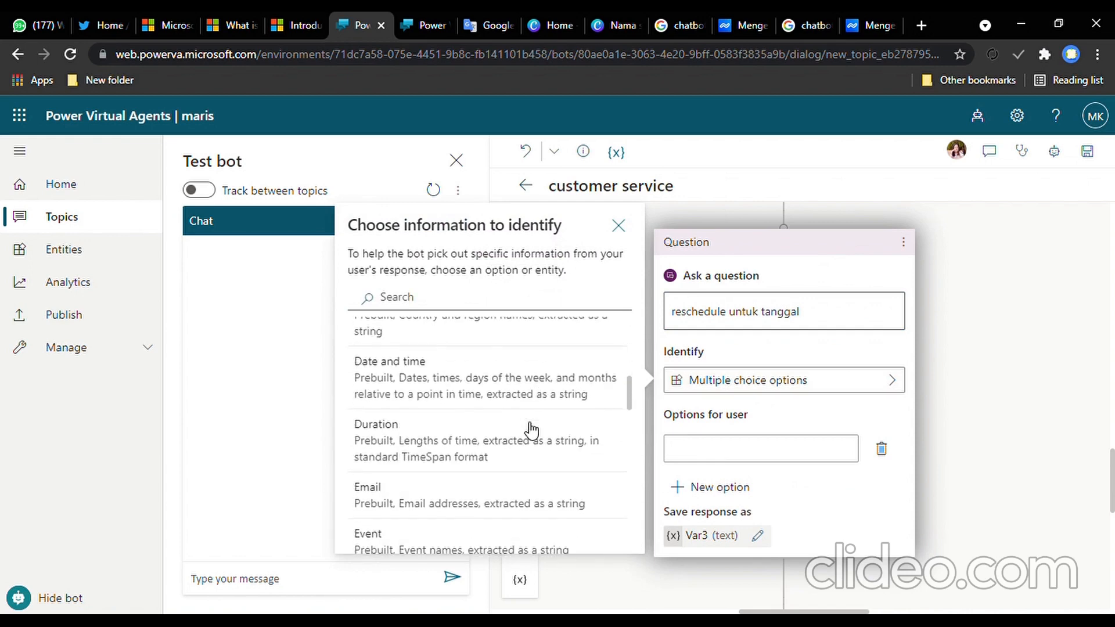
scroll(532, 431, "down", 5)
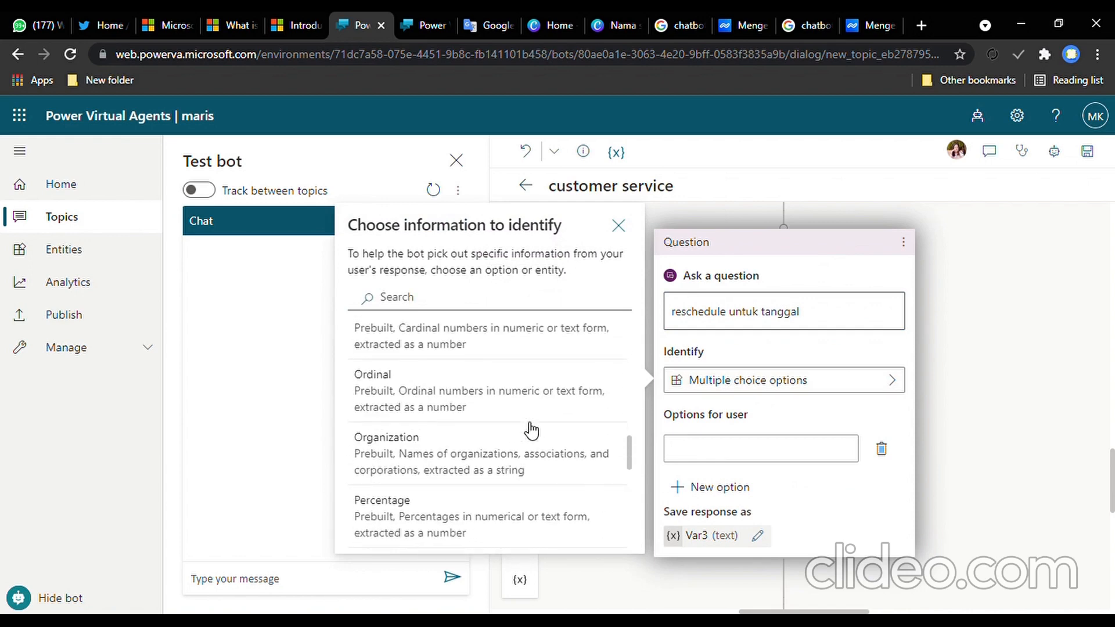
scroll(531, 431, "down", 5)
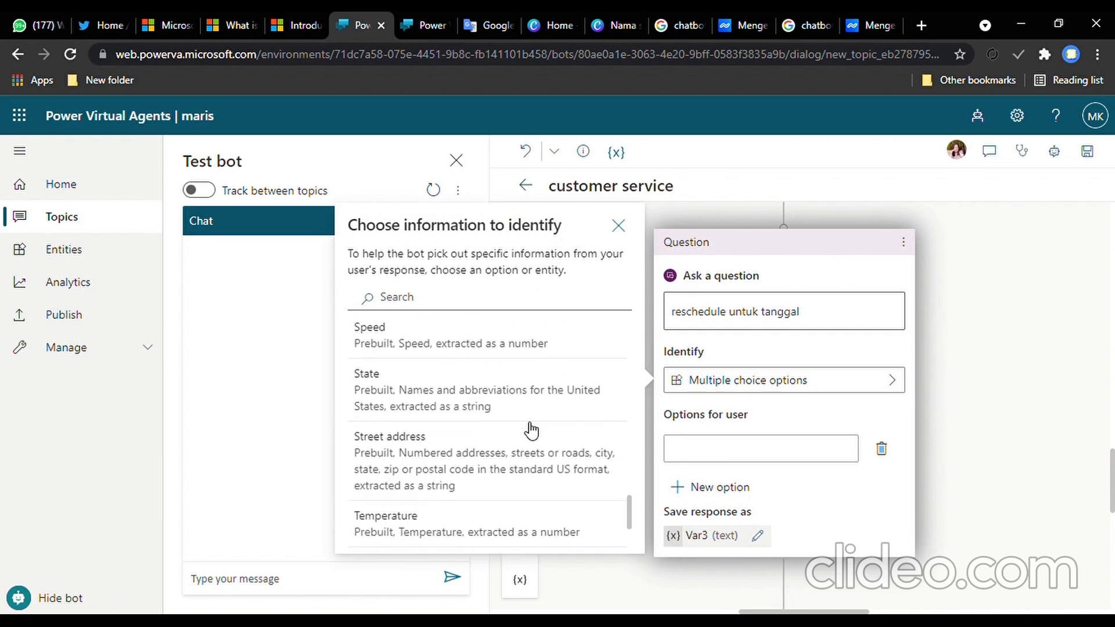
scroll(531, 430, "down", 3)
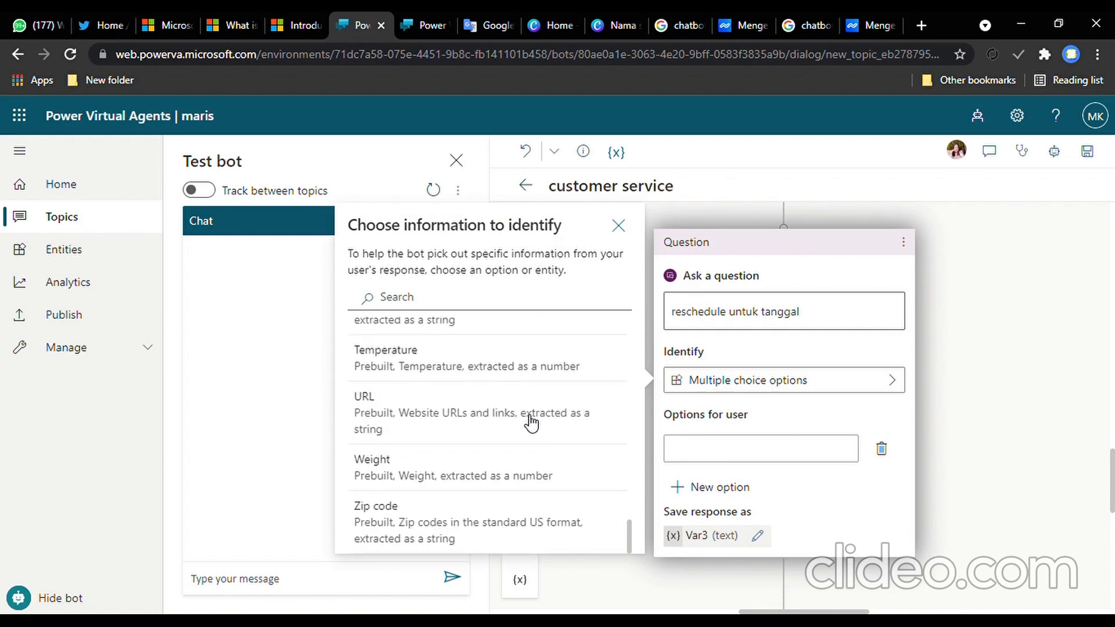
scroll(532, 424, "up", 15)
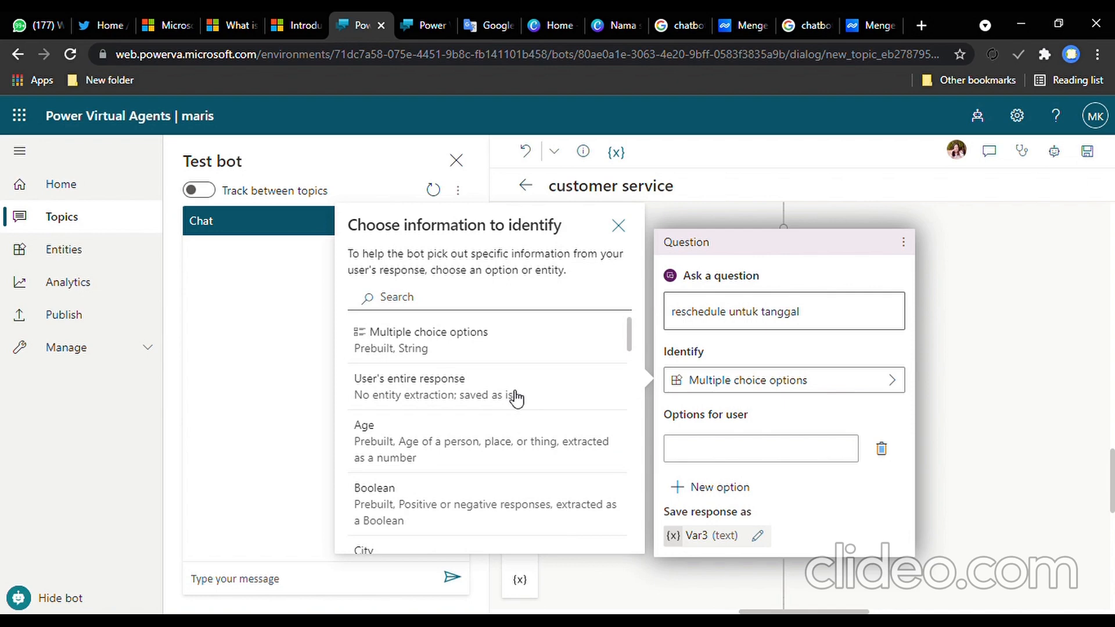
scroll(463, 433, "down", 3)
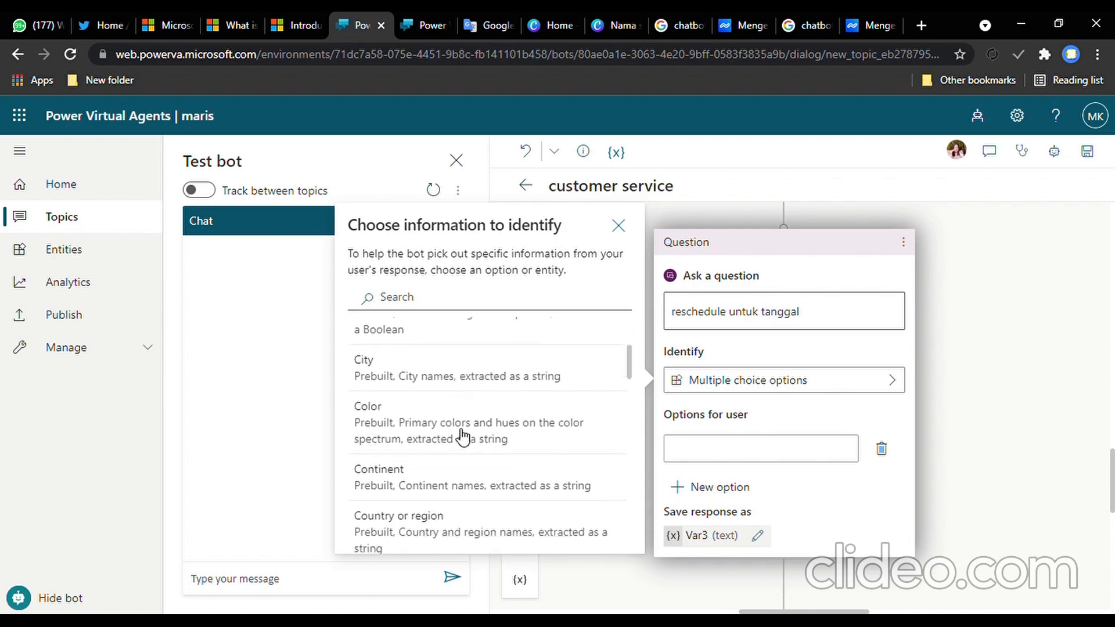
scroll(463, 436, "down", 2)
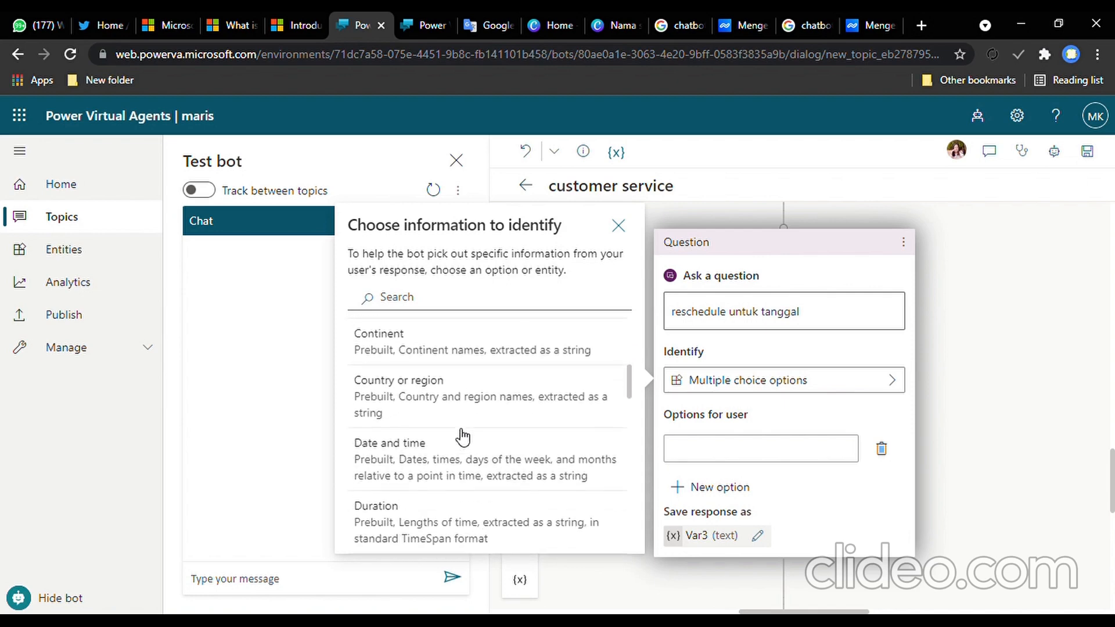
left_click(490, 463)
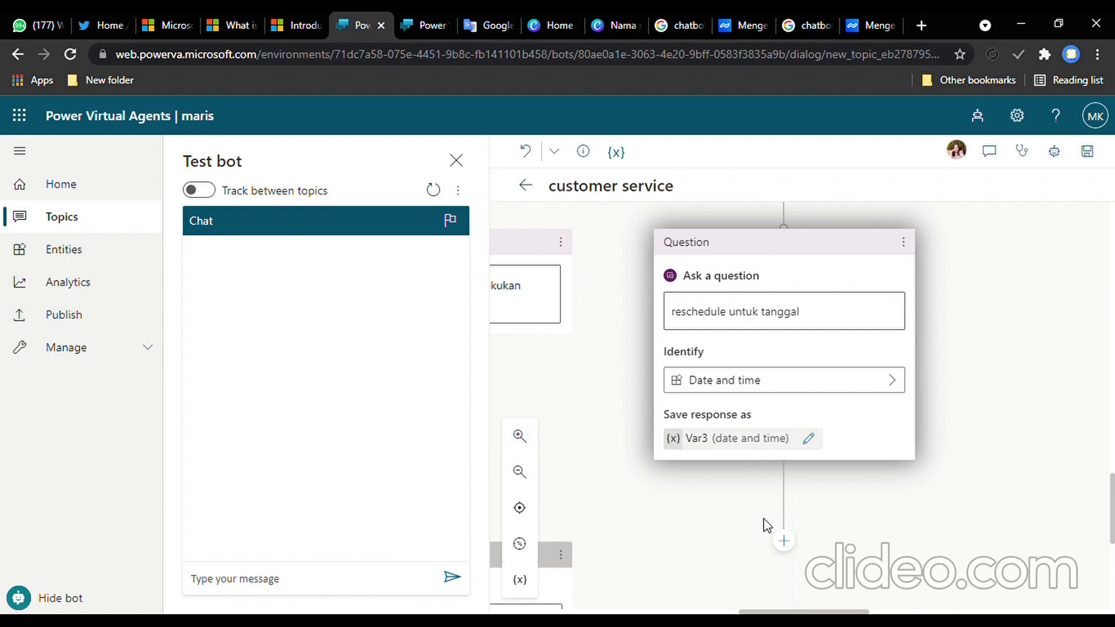
left_click(813, 320)
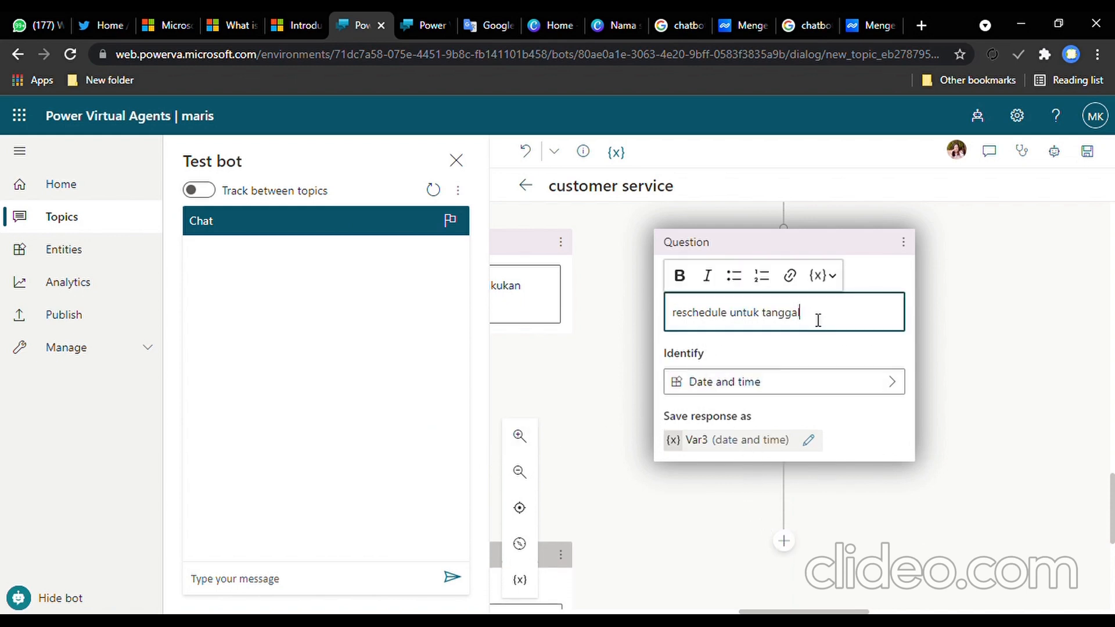
Step: Add a message below the date question made of the variable Var2, the text ", anda telah melakukan reschedule ke tanggal" and the variable Var3
scroll(851, 355, "down", 2)
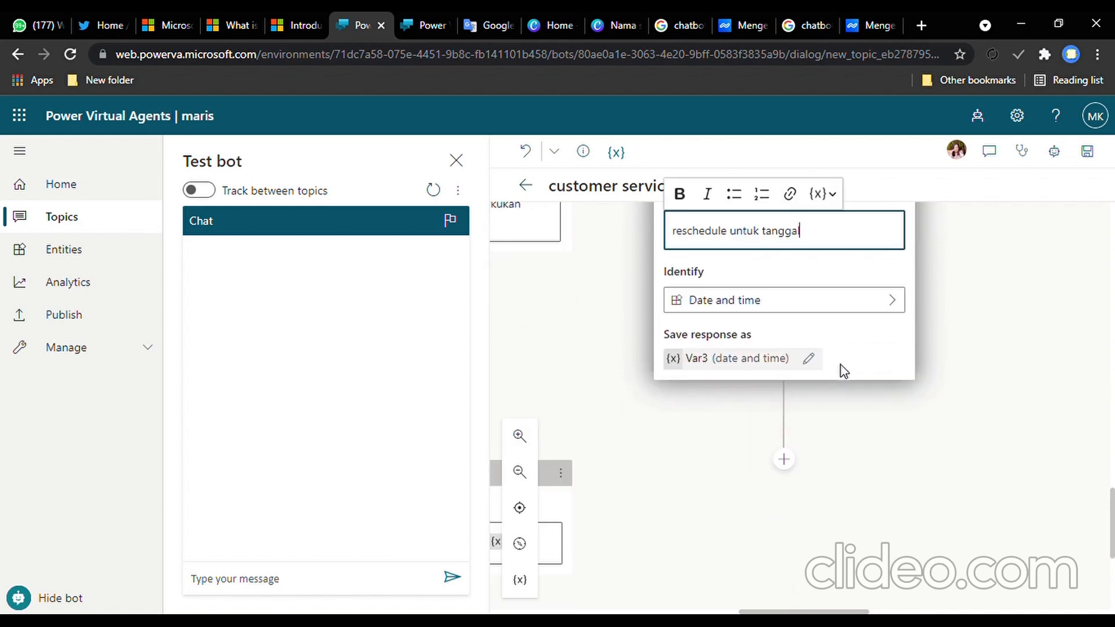
left_click(794, 463)
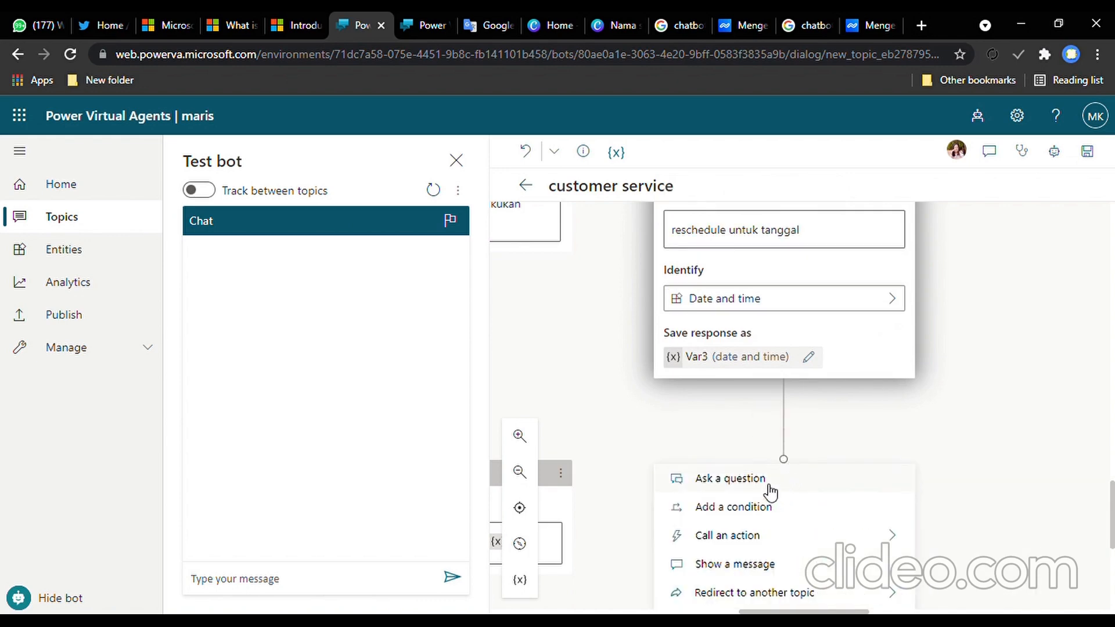
left_click(750, 567)
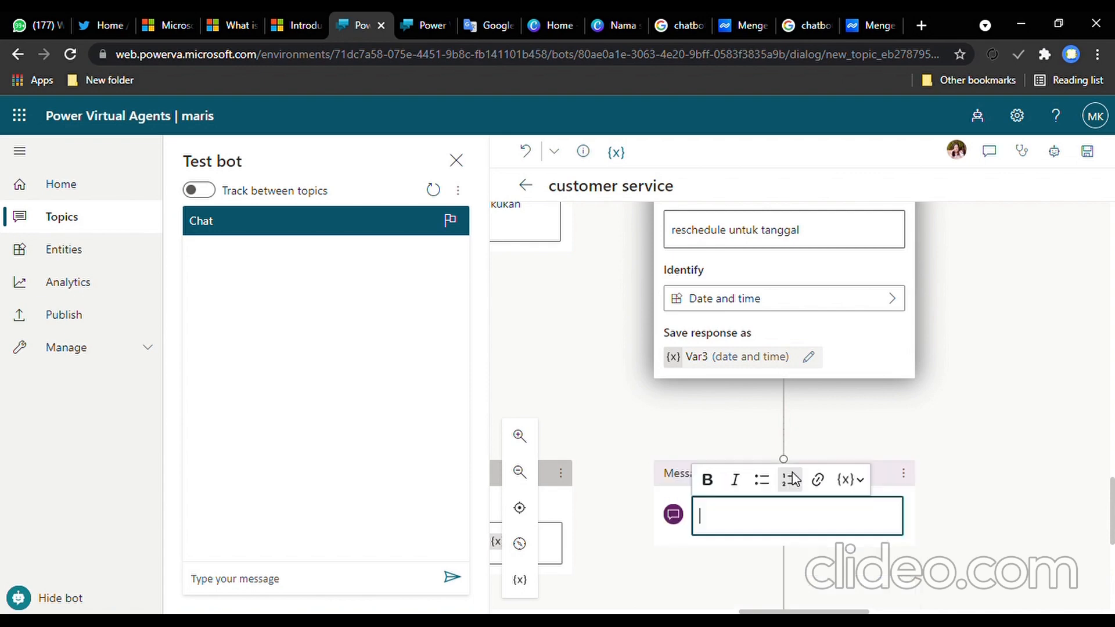
scroll(851, 363, "up", 2)
scroll(859, 403, "down", 2)
left_click(860, 481)
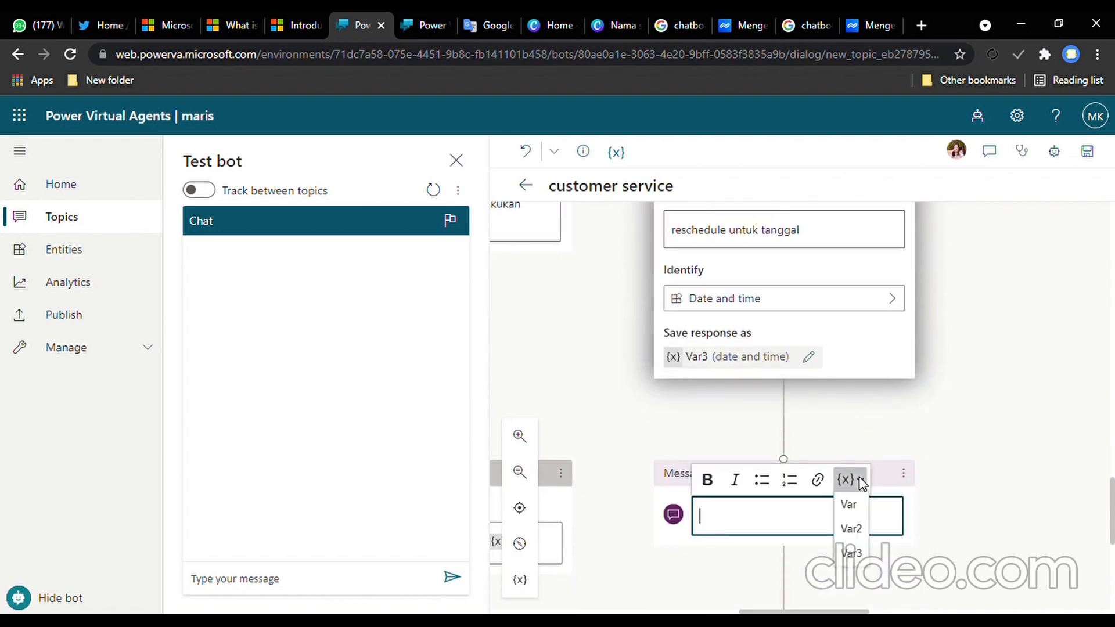
left_click(858, 530)
type(",")
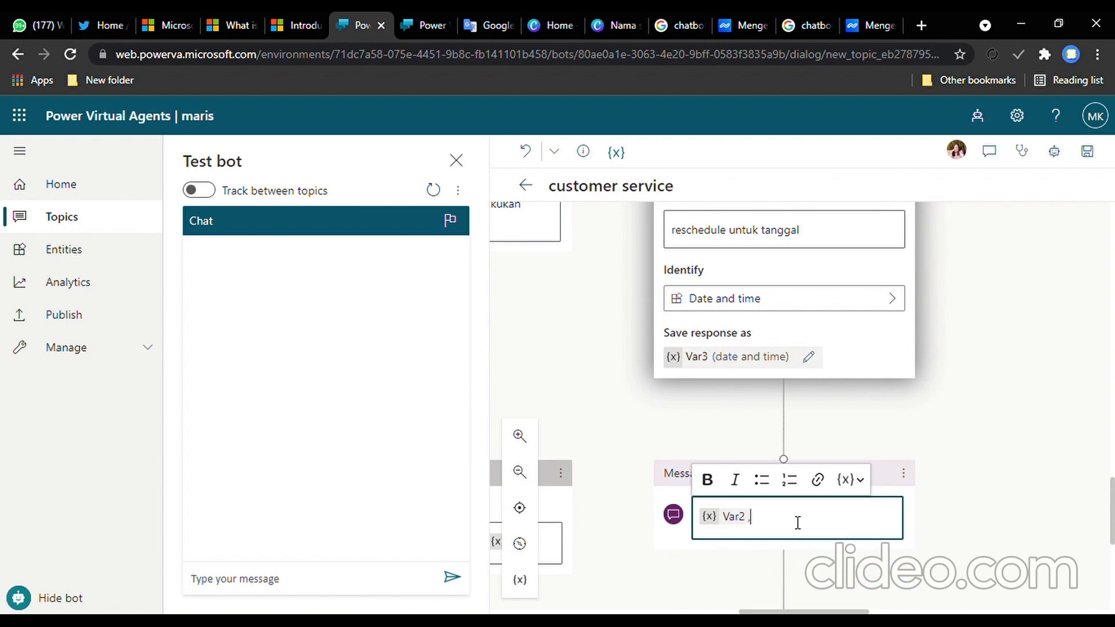
type(" anda telah melakuka")
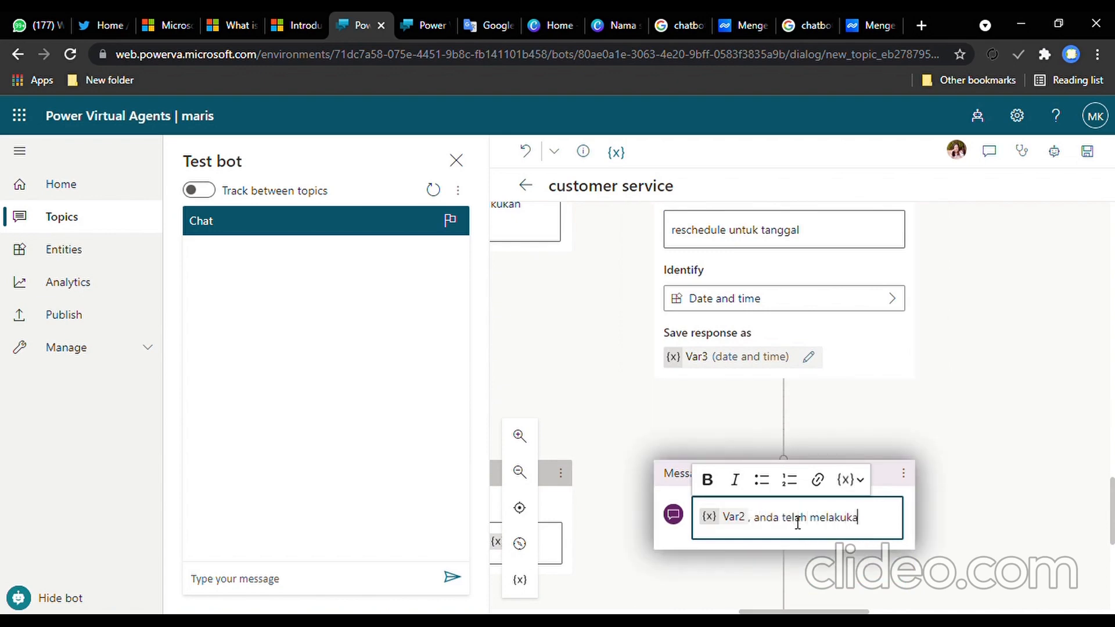
type("n reschedu")
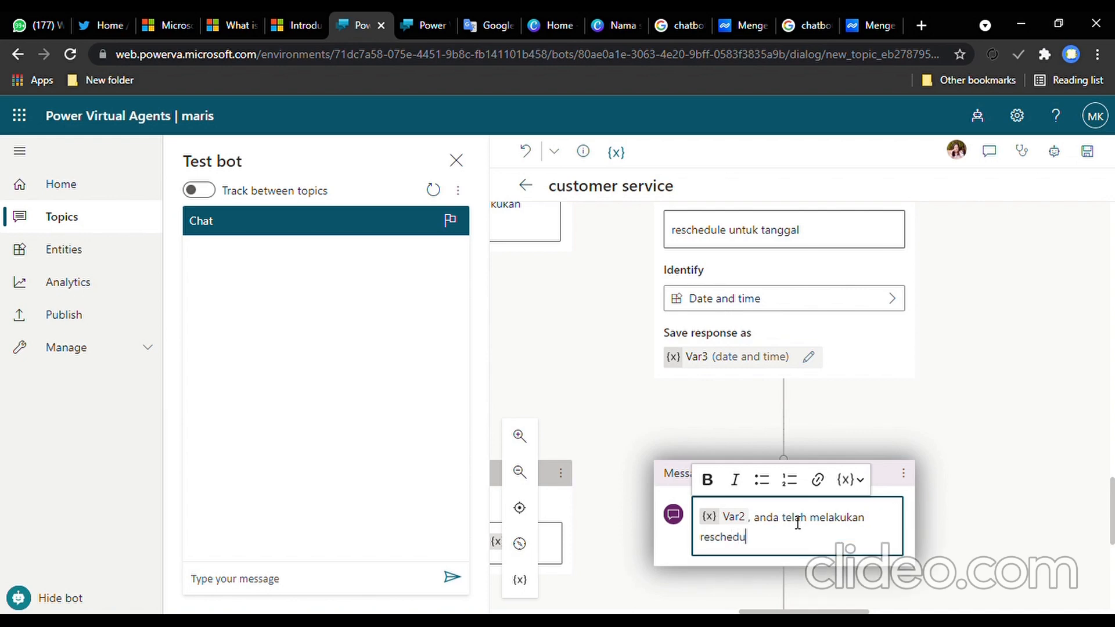
type("le ke tanggal")
left_click(849, 480)
left_click(857, 556)
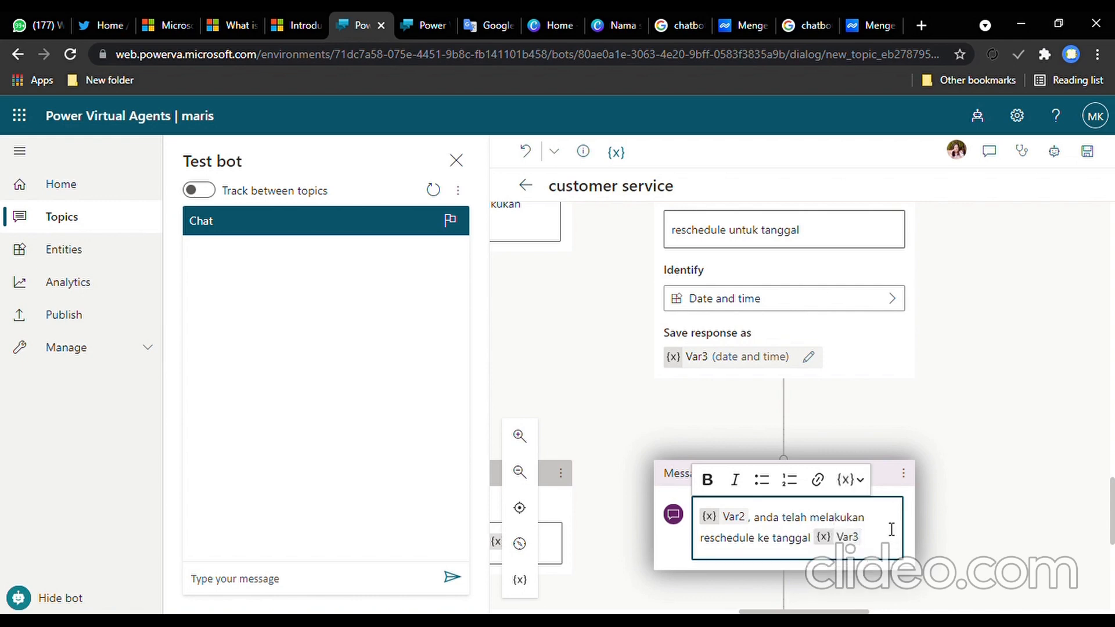
Step: End the "reschedule" branch with a transfer to agent below the reschedule confirmation message
scroll(881, 505, "down", 3)
left_click(785, 491)
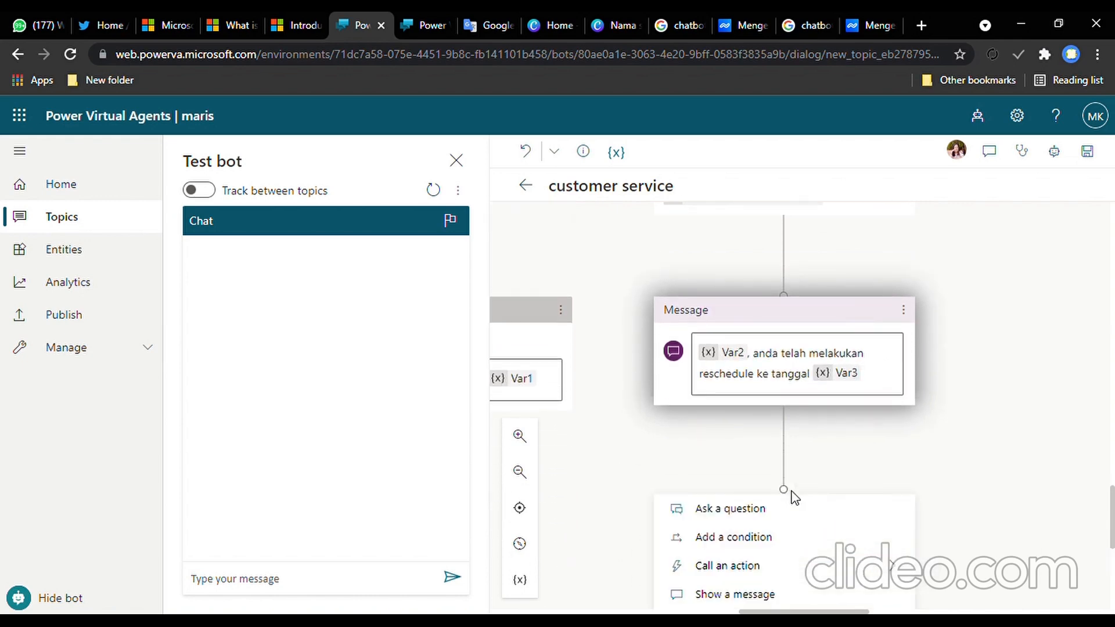
mouse_move(787, 498)
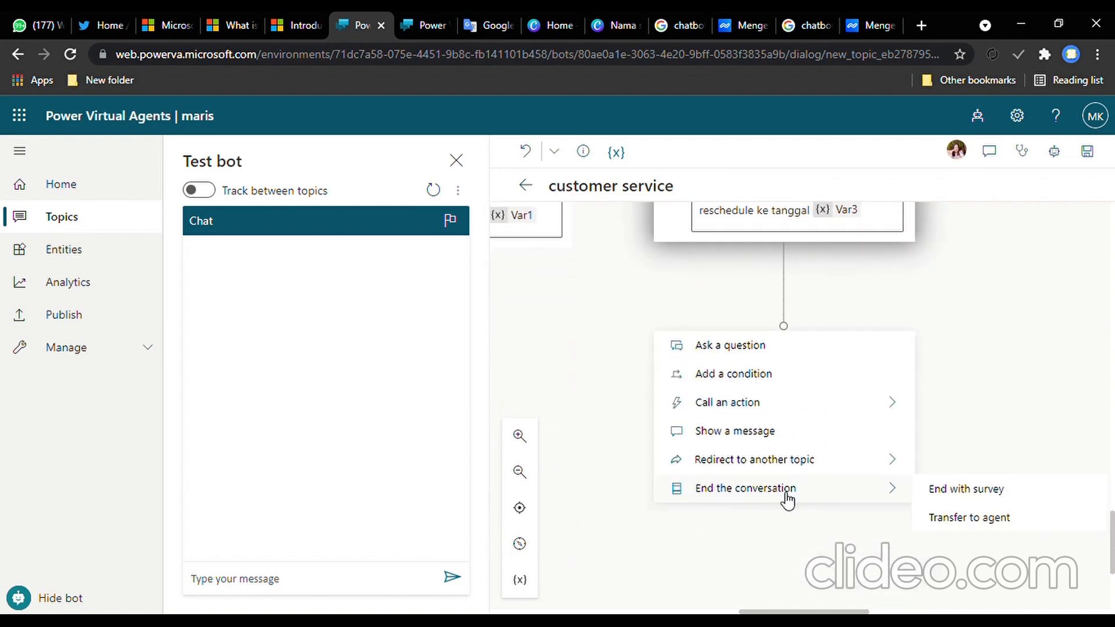
left_click(969, 520)
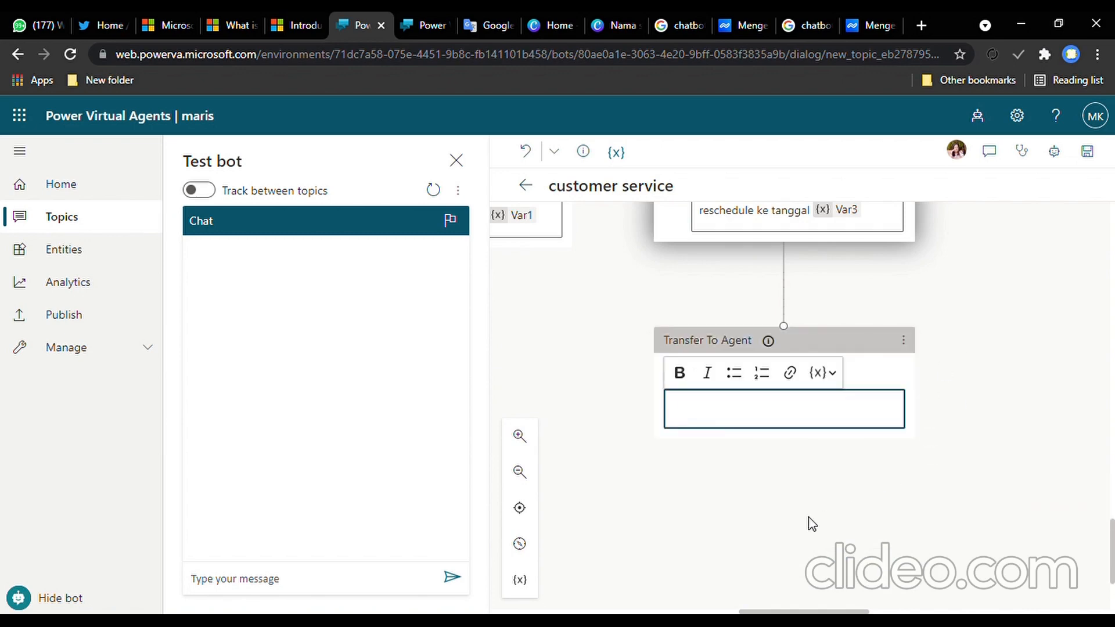
Step: Write the private message to the agent as the variable Var2, the text ", melakukan reschedule ke tanggal" and the variable Var3
left_click(764, 417)
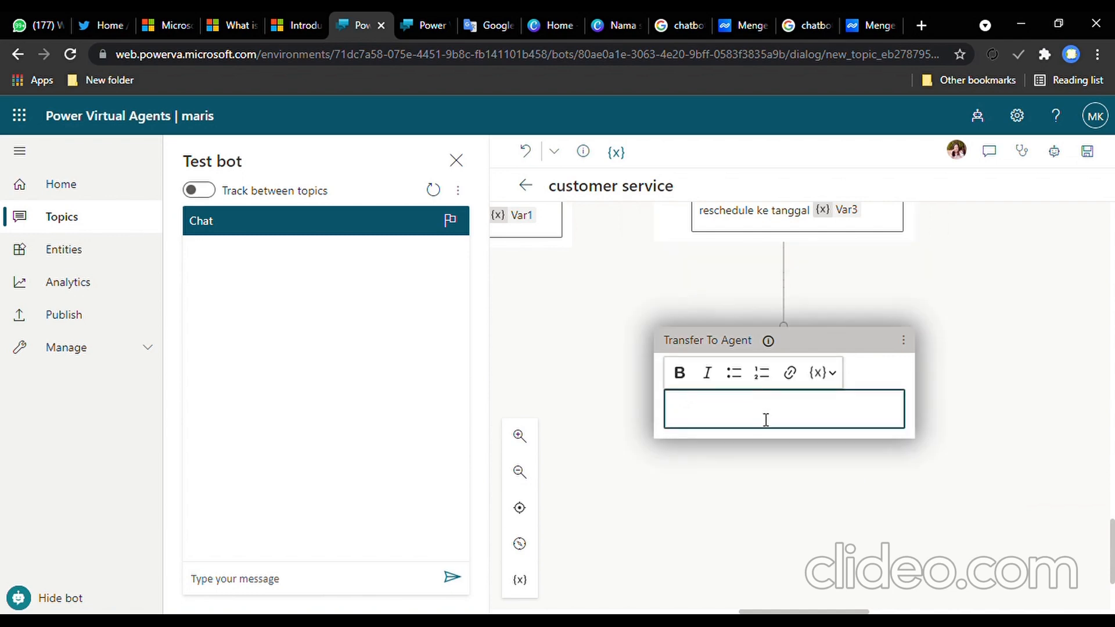
left_click(828, 375)
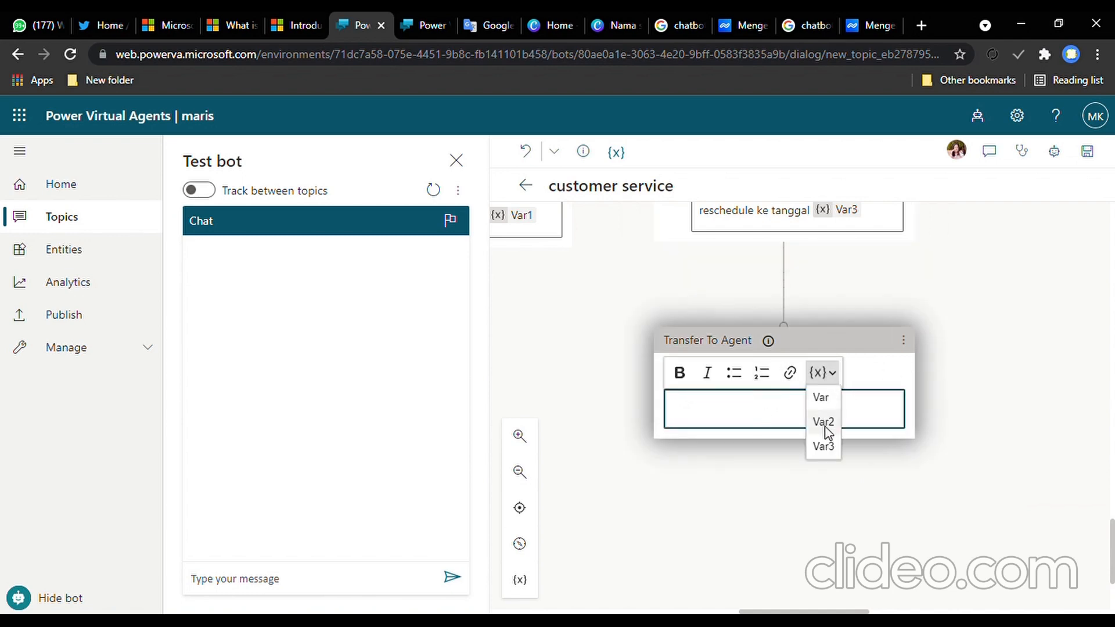
left_click(823, 423)
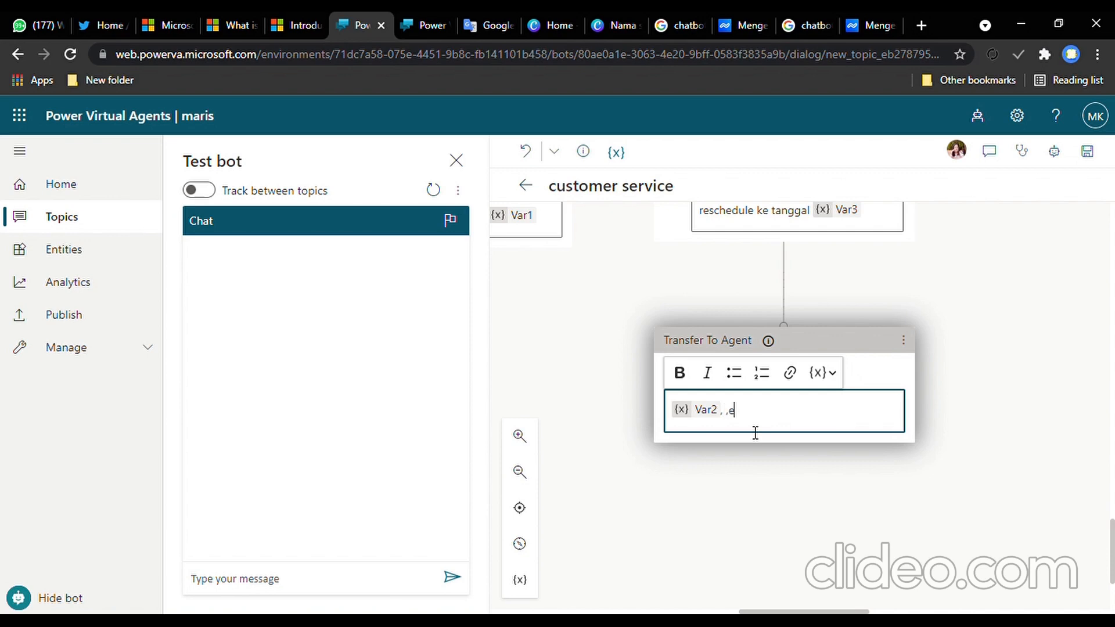
type(", melakukan reschedu")
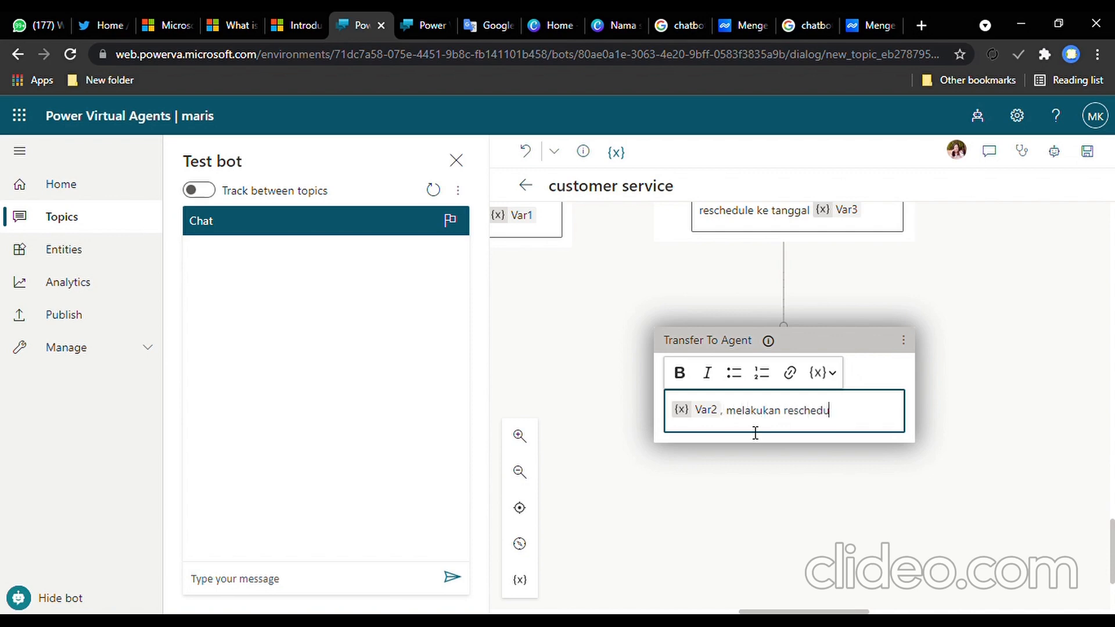
type("le ke tanggal")
left_click(815, 373)
left_click(823, 447)
left_click(869, 496)
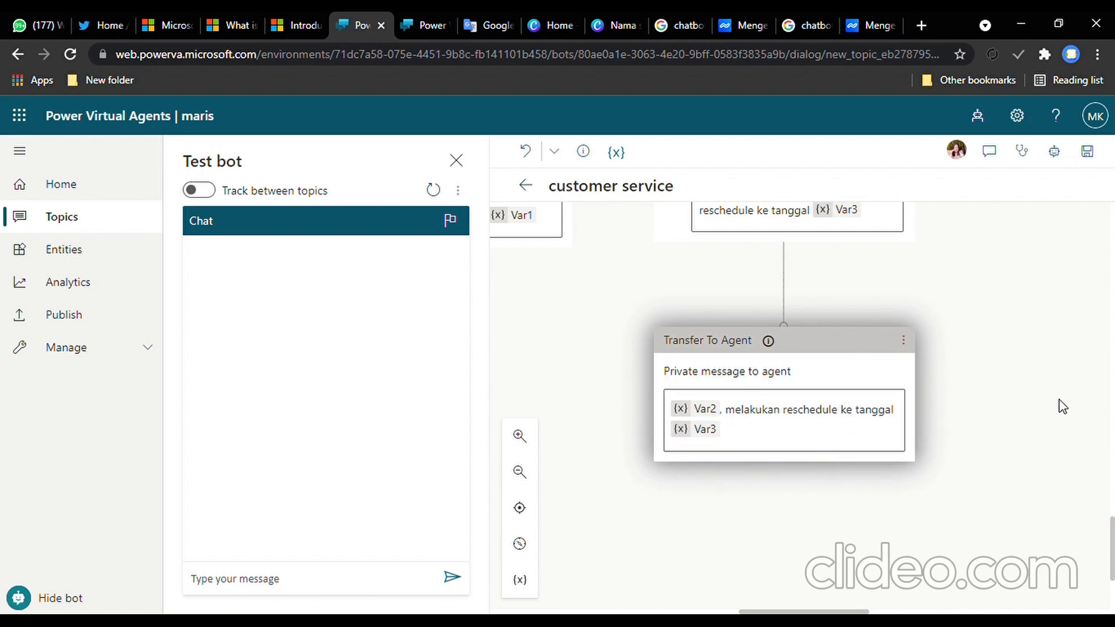
Step: Add the line "silahkan tunggu konfirmasi dari agent" at the end of the message above the agent transfer in the "reschedule" branch
scroll(1058, 406, "up", 5)
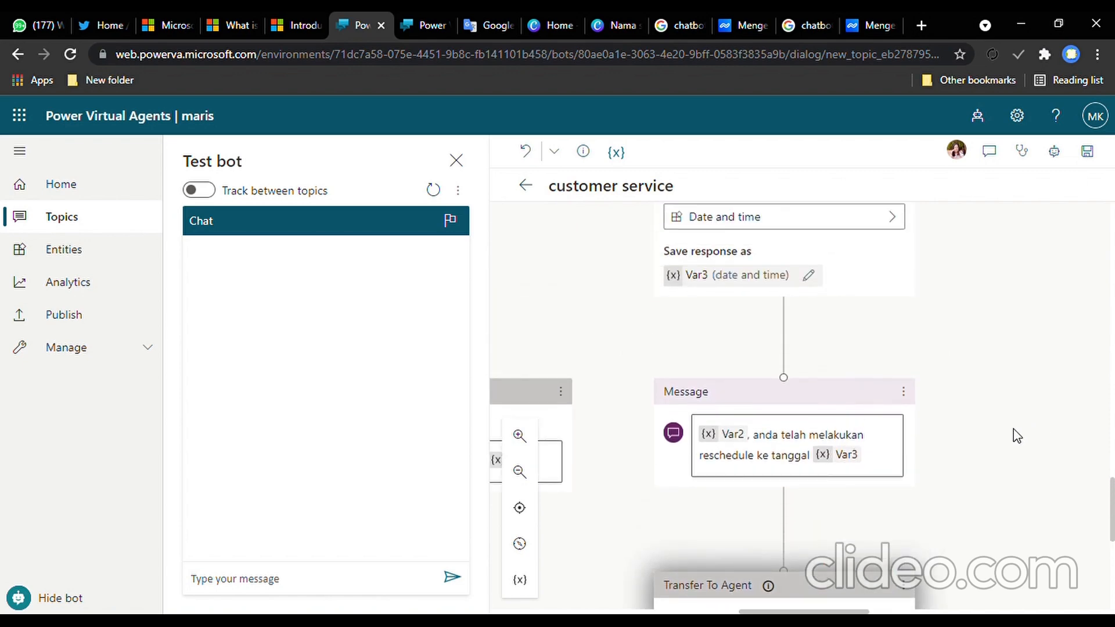
left_click(892, 469)
key("Return")
type("s")
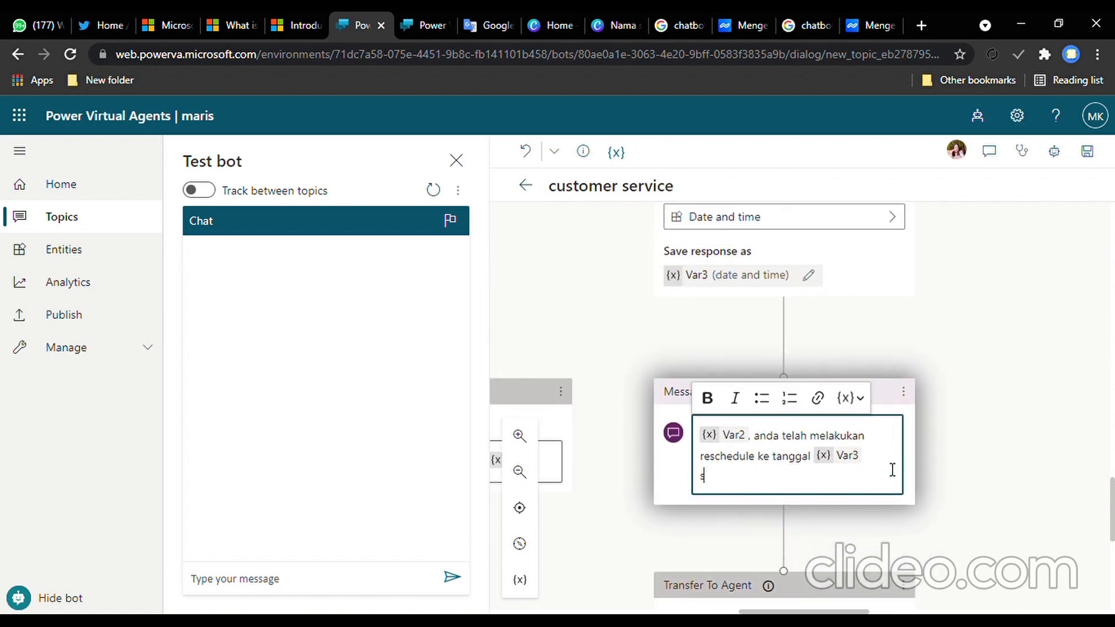
type("ilahkan tunggu konfirmasi dari ag")
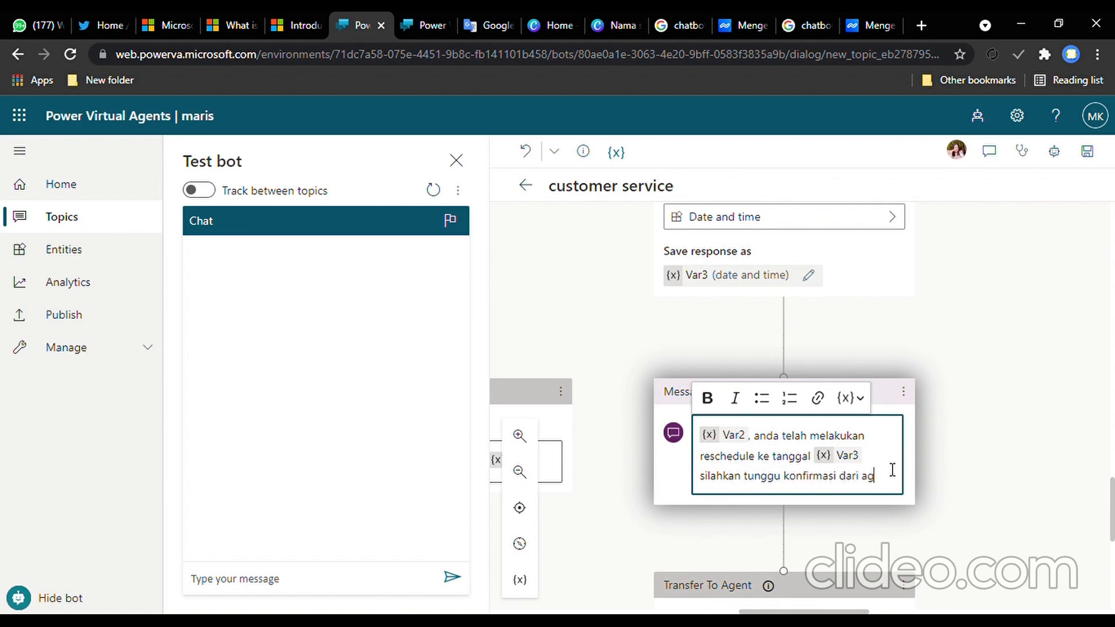
type("ent")
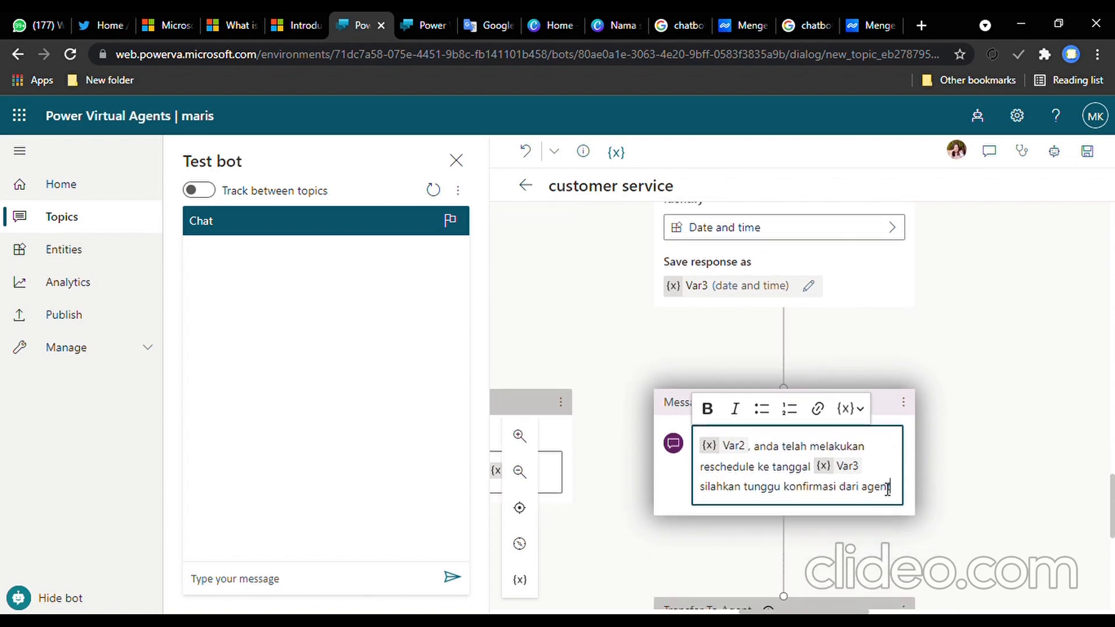
Step: Add a question below the "early check in" condition
scroll(887, 519, "down", 4)
mouse_move(822, 611)
left_mouse_down()
mouse_move(864, 608)
mouse_move(844, 610)
left_mouse_up()
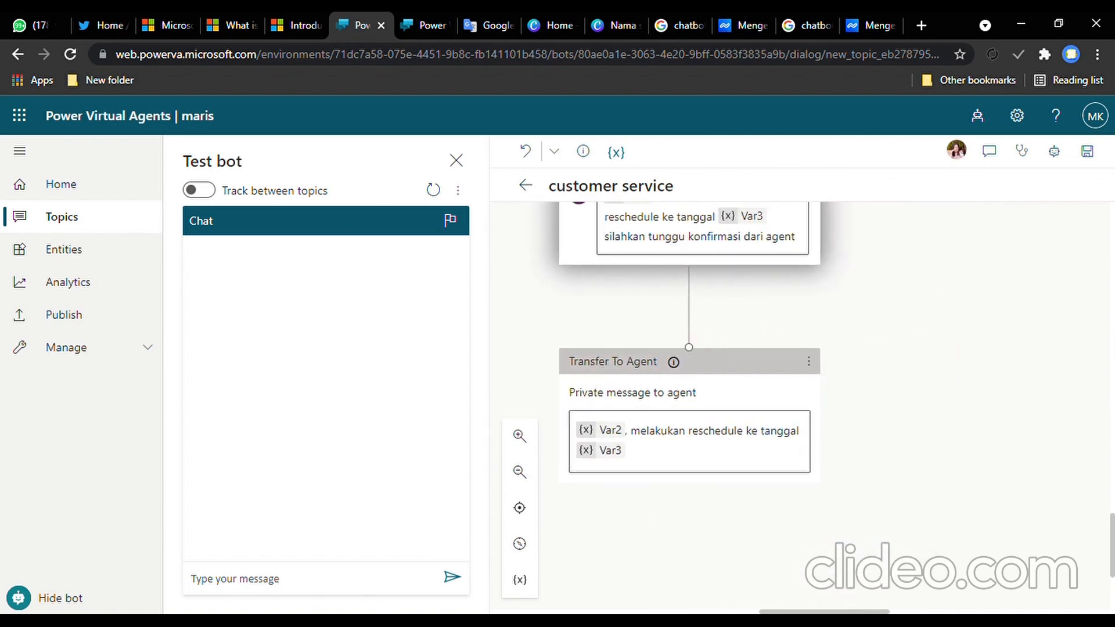
scroll(924, 338, "up", 4)
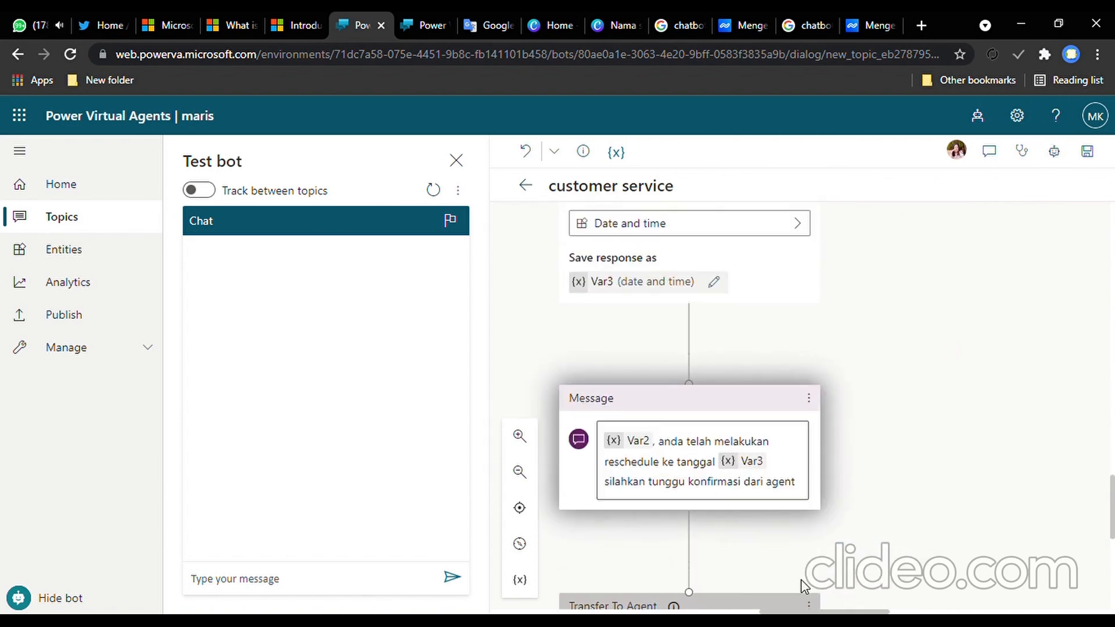
left_click_drag(818, 612, 674, 600)
scroll(1100, 285, "up", 8)
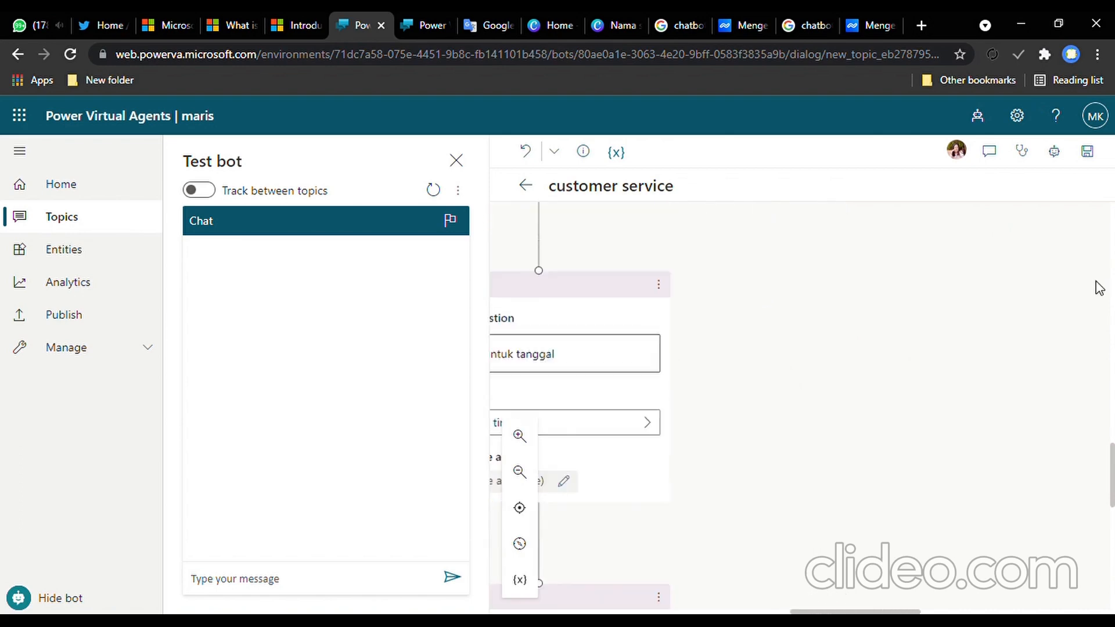
scroll(946, 365, "up", 4)
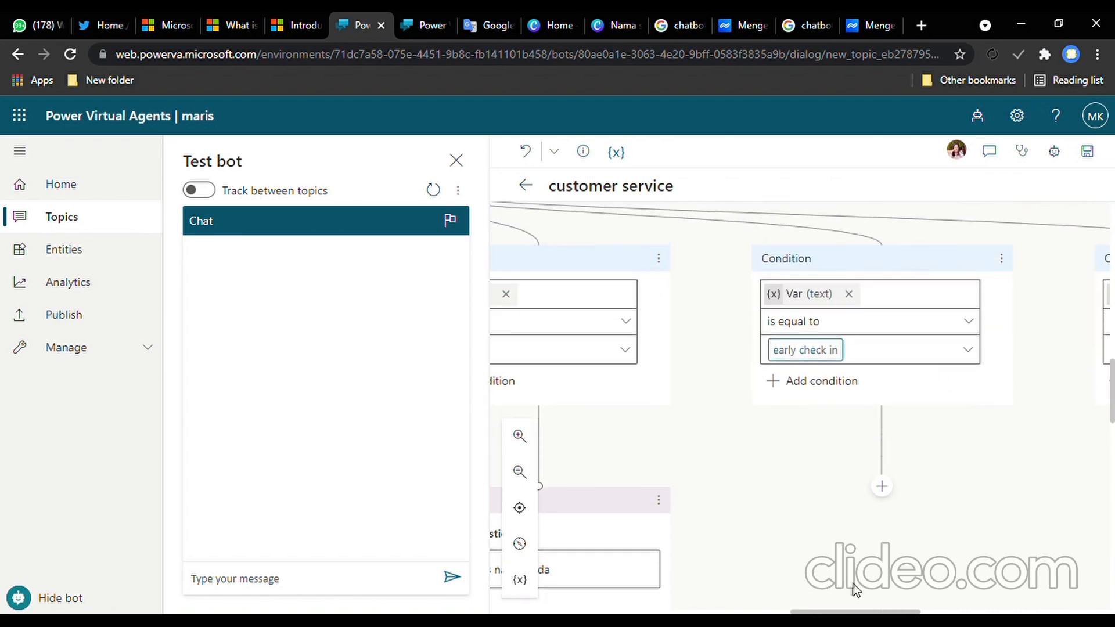
mouse_move(857, 613)
left_mouse_down()
mouse_move(897, 613)
mouse_move(869, 613)
left_mouse_up()
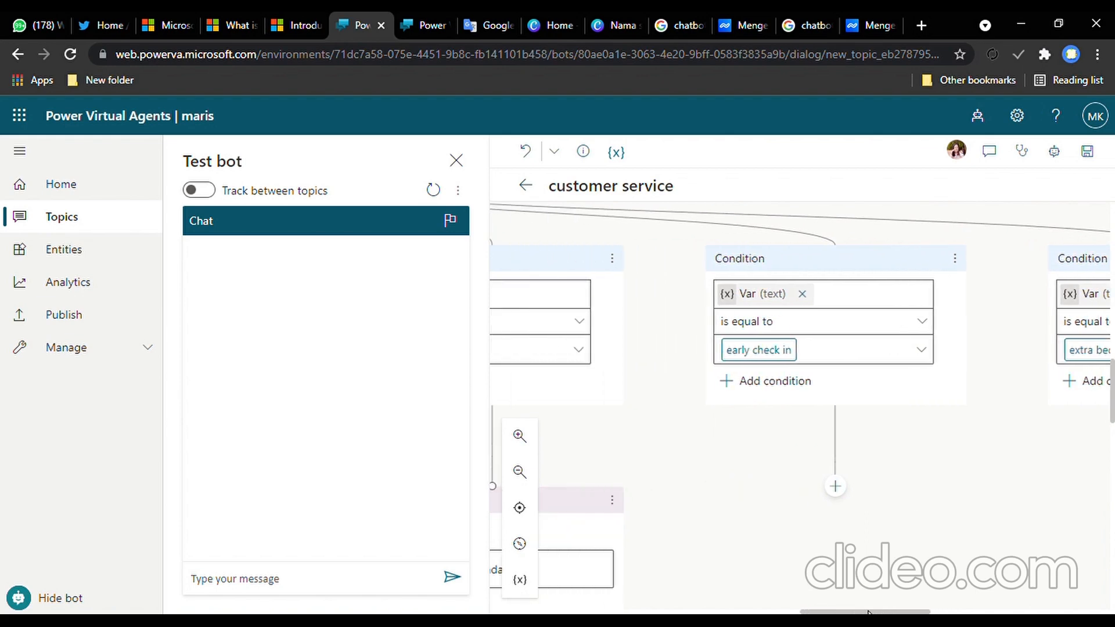
left_click(837, 487)
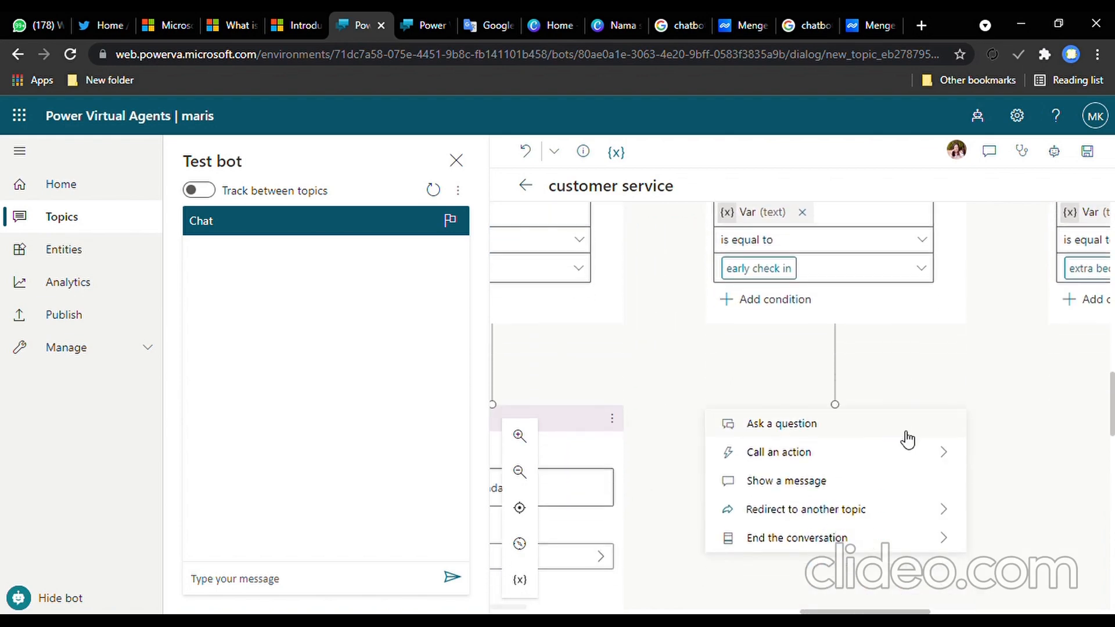
left_click(797, 427)
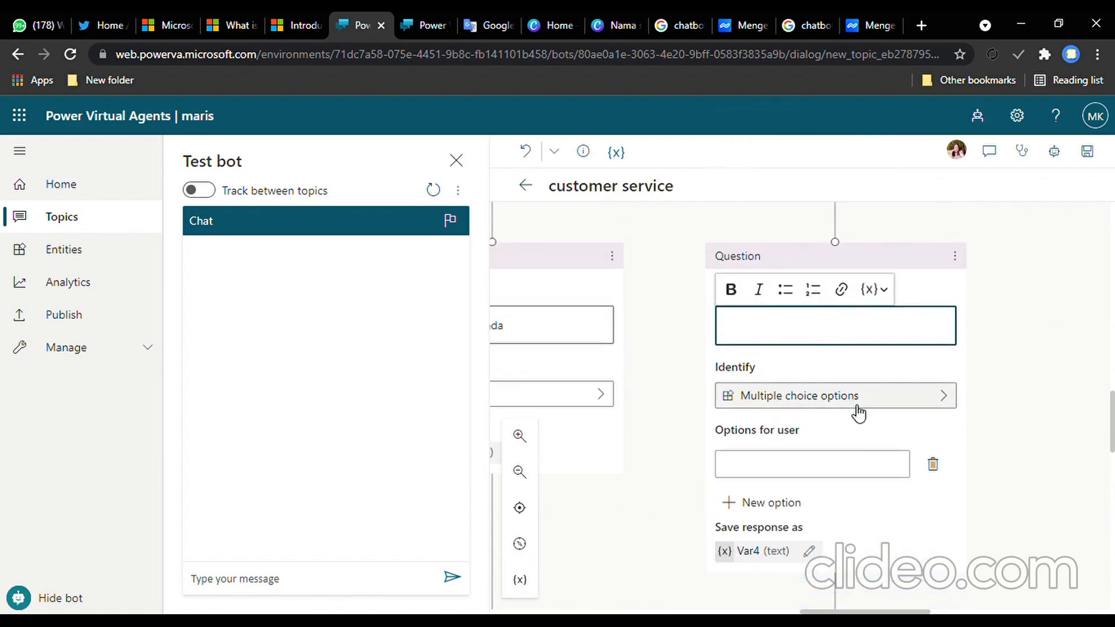
Step: Make the new question under "early check in" identify Person name and ask "silahkan tulis nama anda"
left_click(856, 400)
scroll(572, 462, "down", 8)
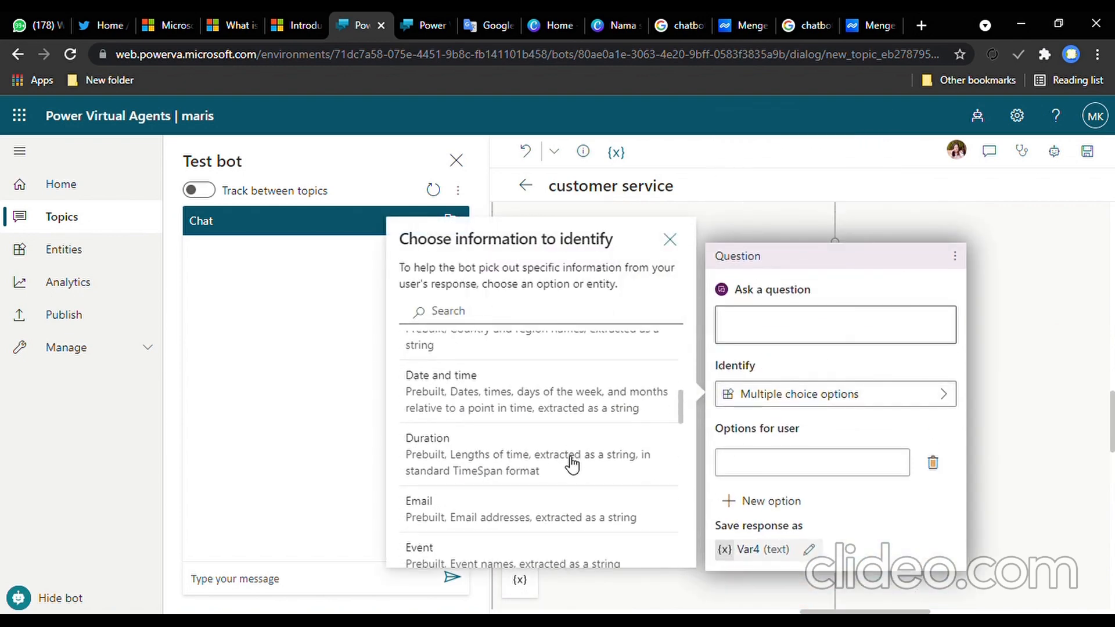
scroll(572, 465, "down", 8)
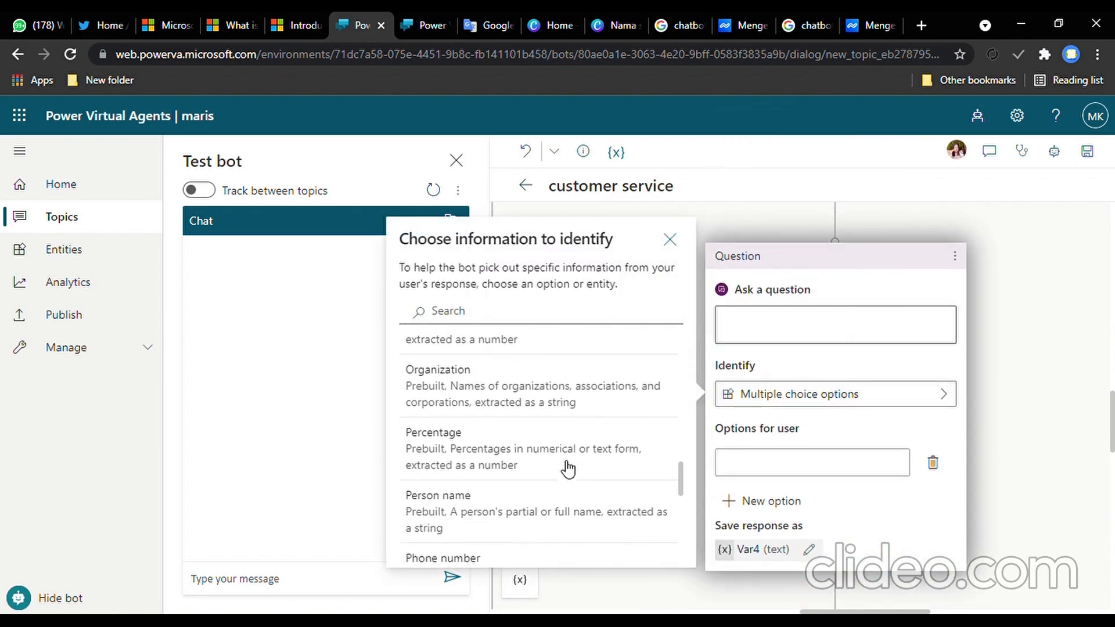
left_click(526, 365)
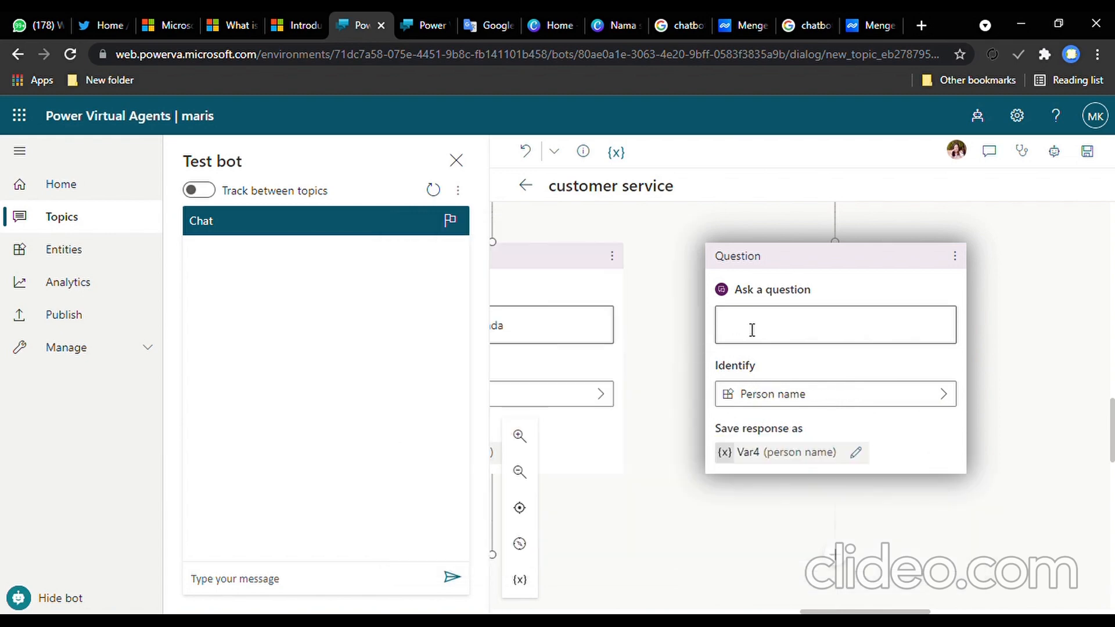
left_click(751, 330)
type("silahka")
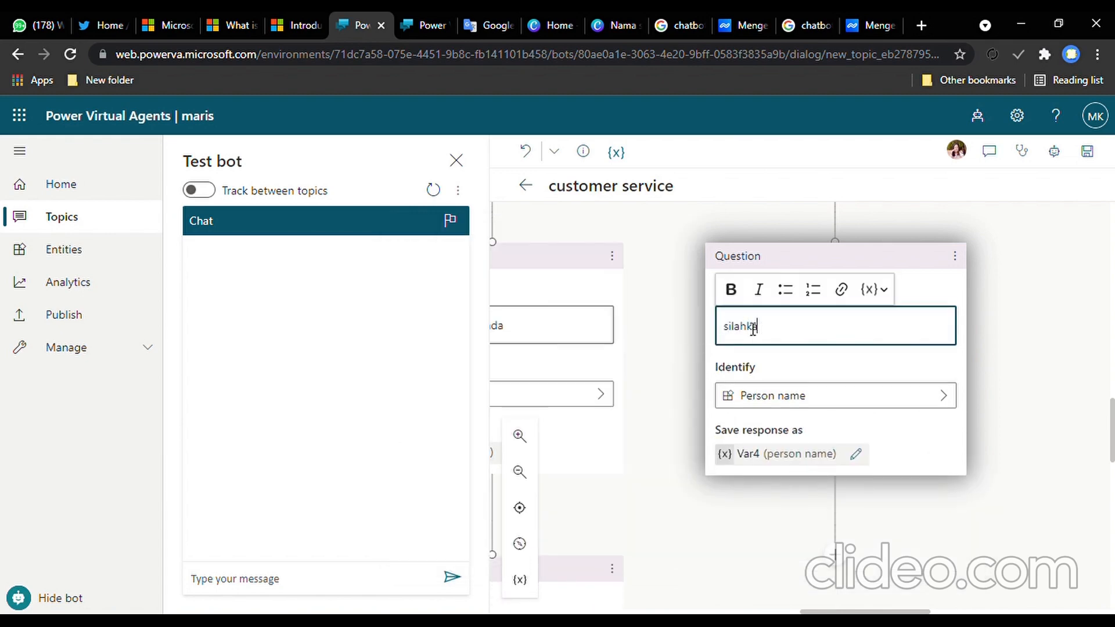
type("n tulis nama anda")
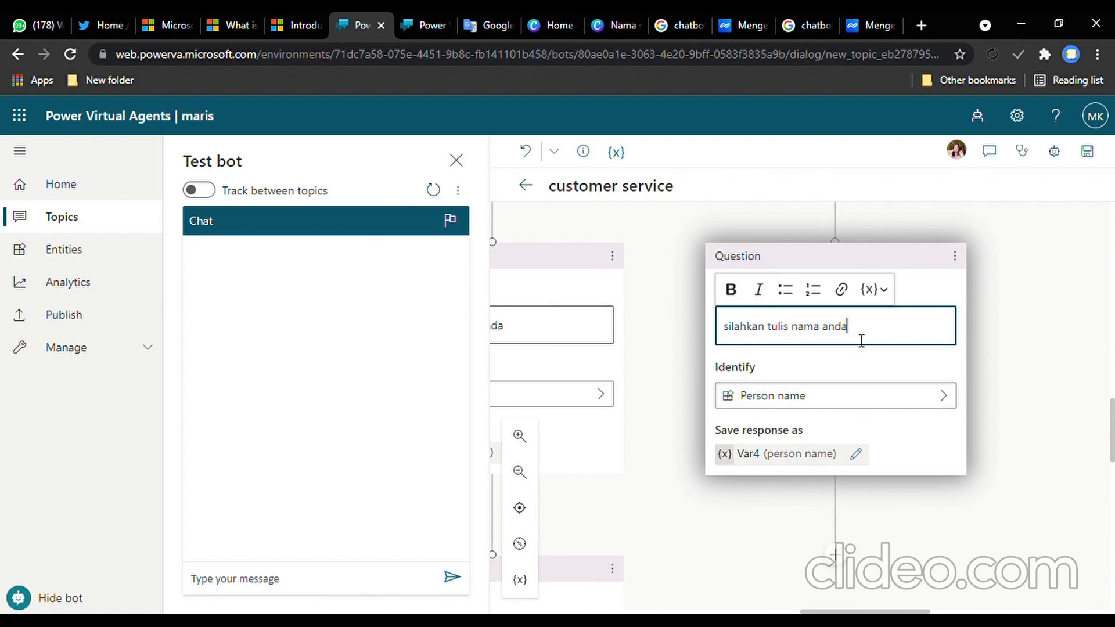
Step: Add a second question below the name question in the "early check in" branch
scroll(862, 340, "down", 1)
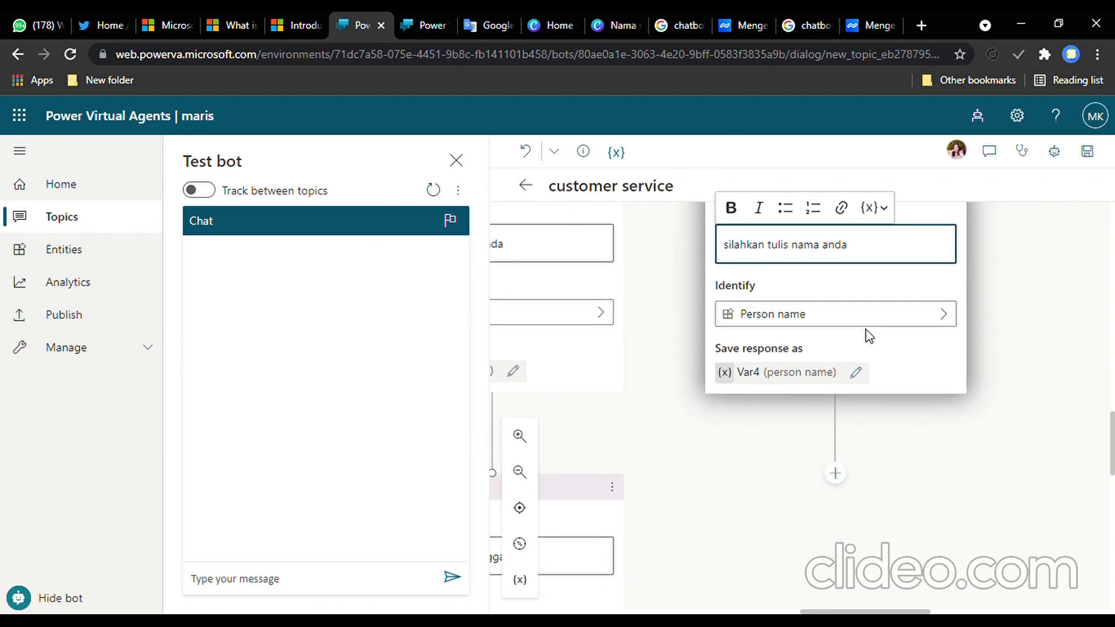
left_click(836, 485)
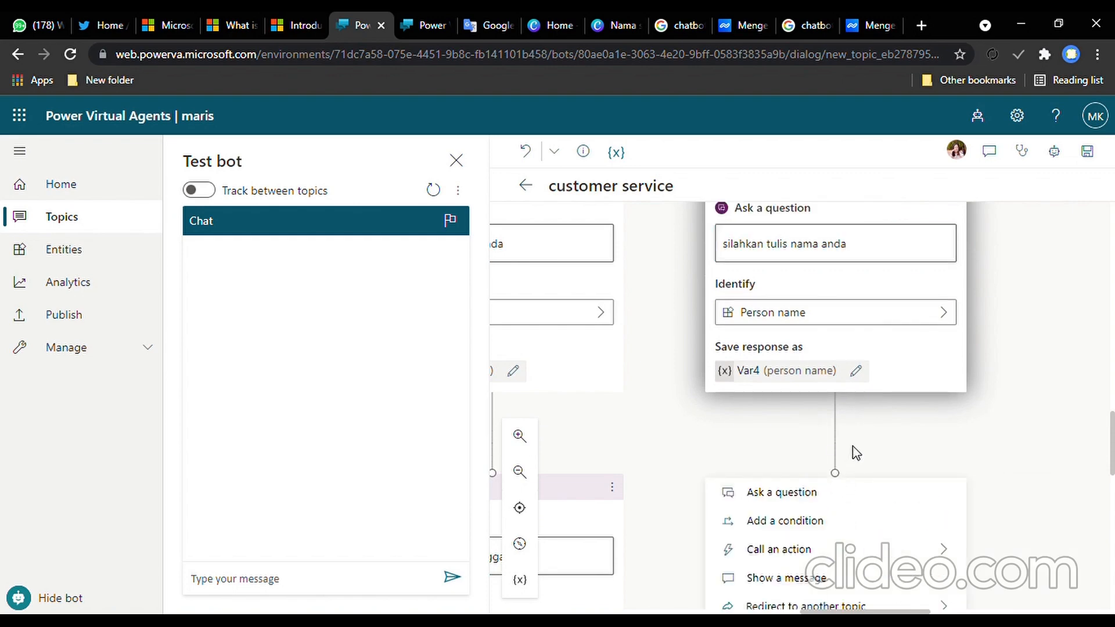
scroll(869, 436, "down", 1)
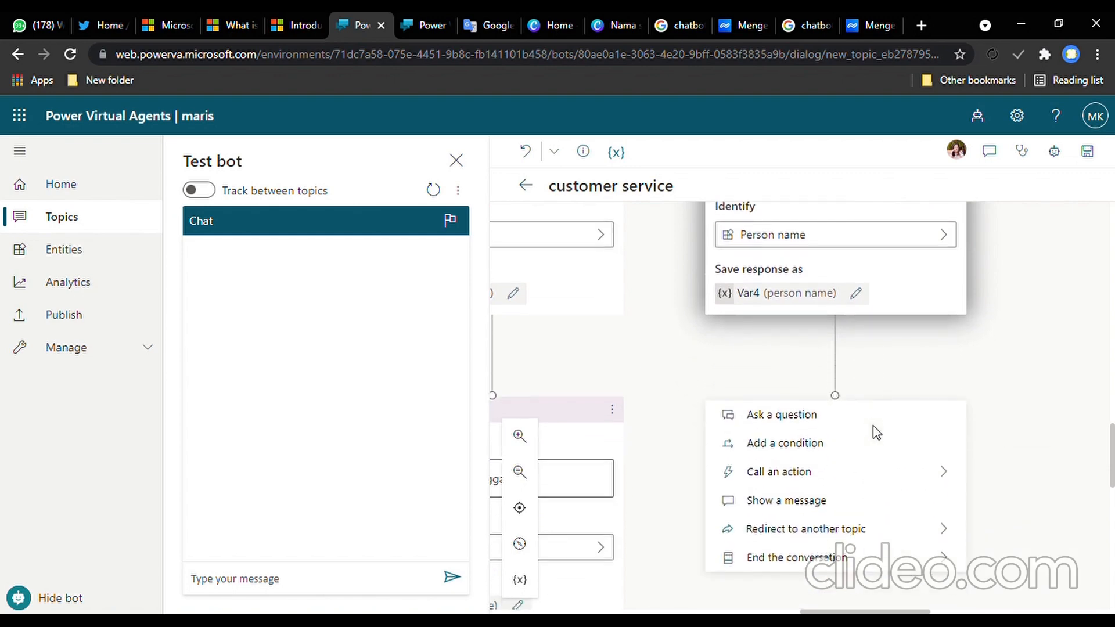
left_click(790, 413)
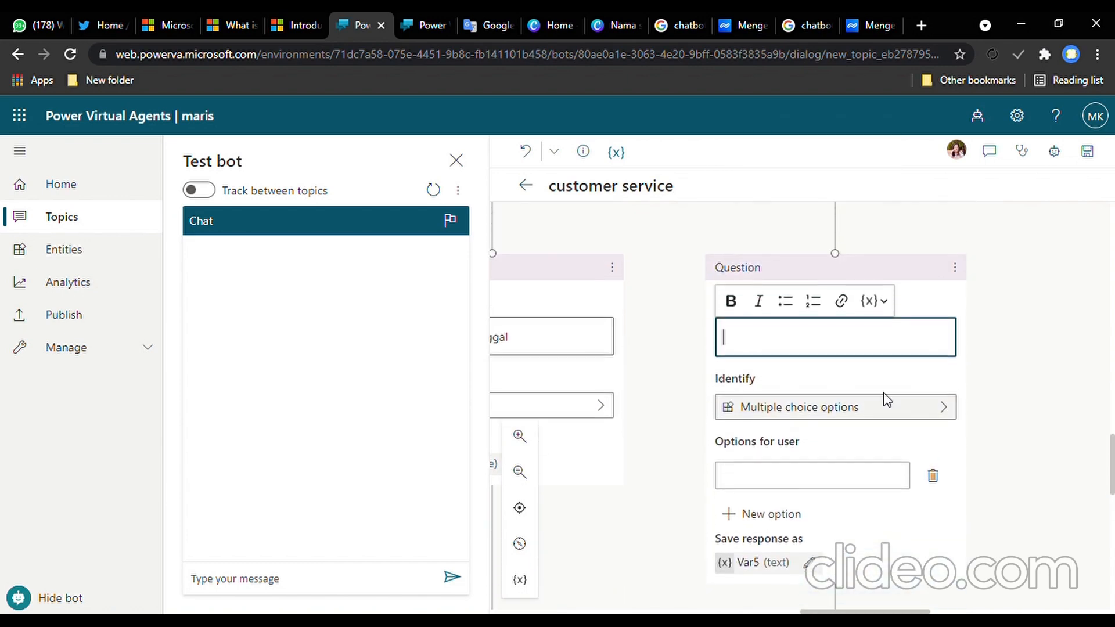
Step: Set the second question in the "early check in" branch to identify Date and time
left_click(859, 479)
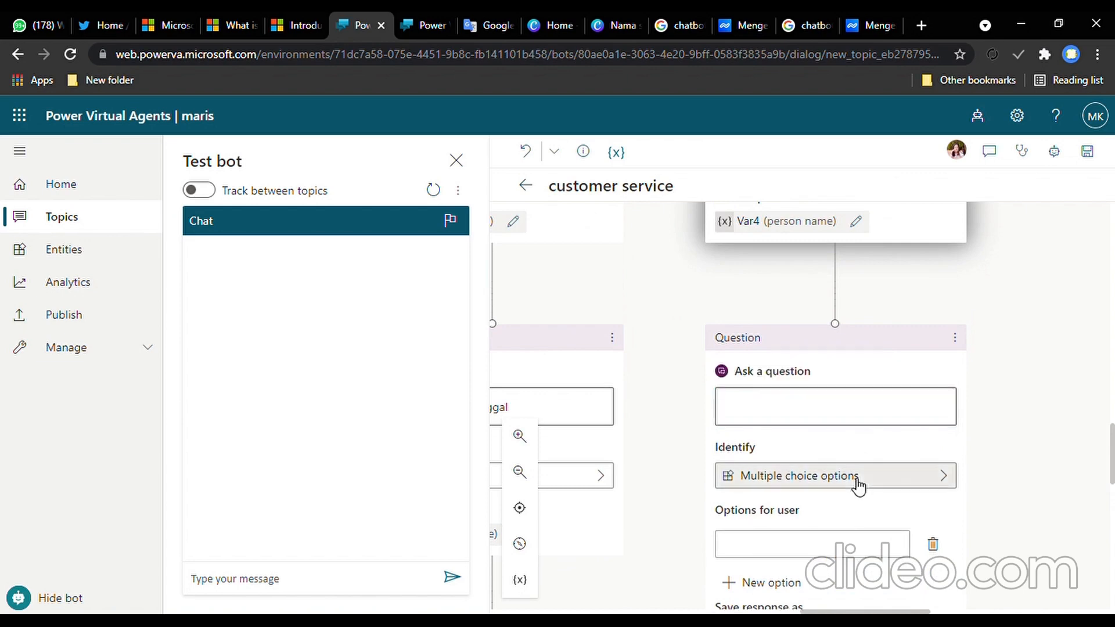
scroll(608, 453, "down", 5)
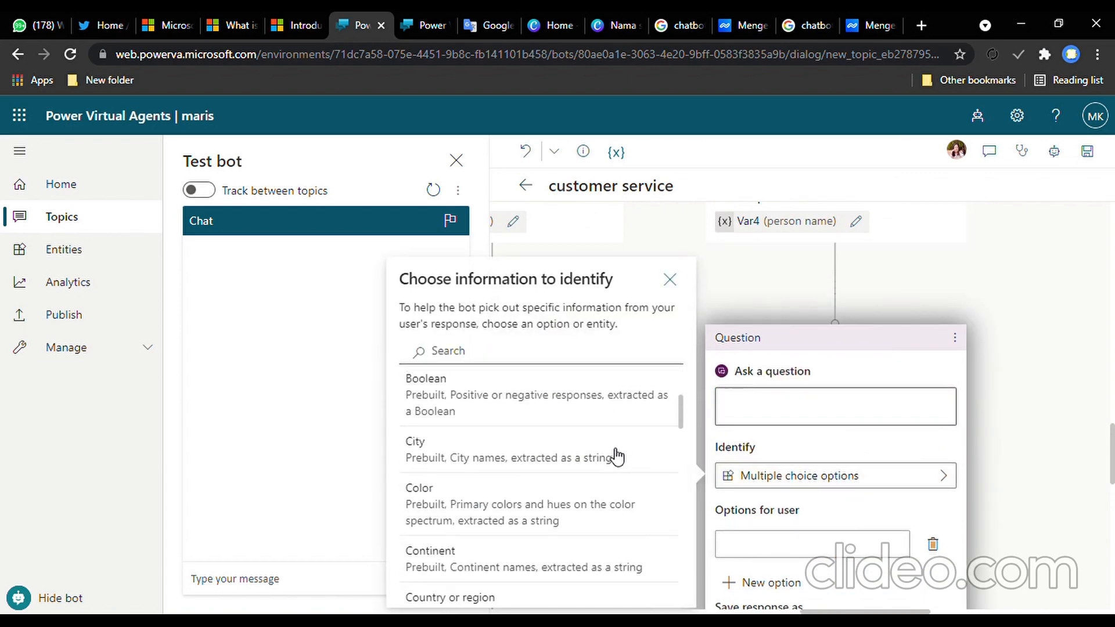
scroll(617, 459, "down", 2)
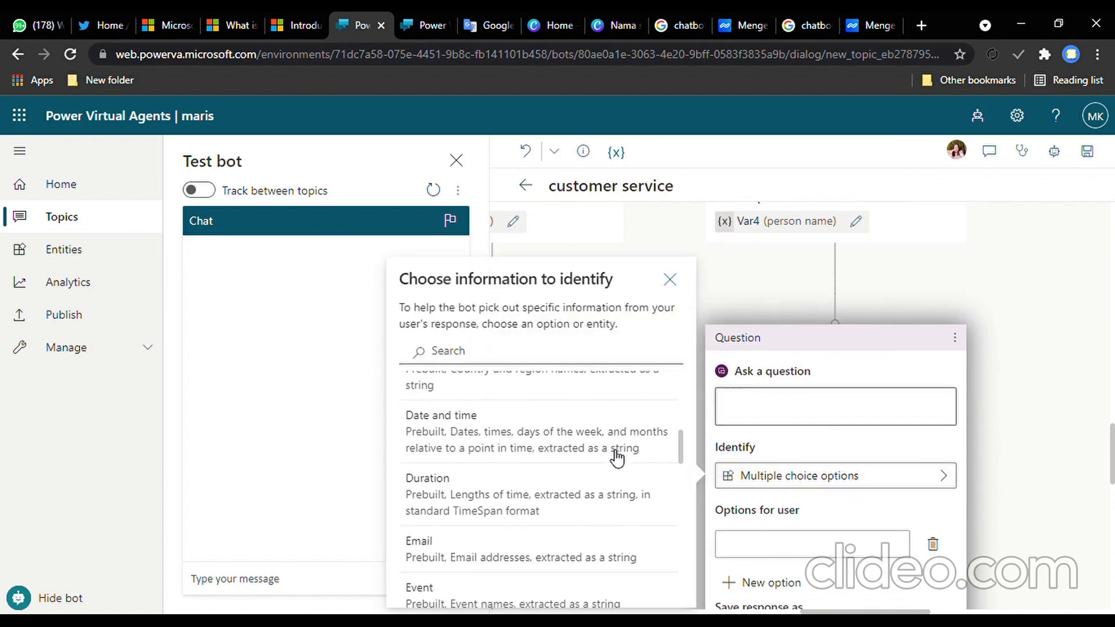
scroll(616, 459, "down", 1)
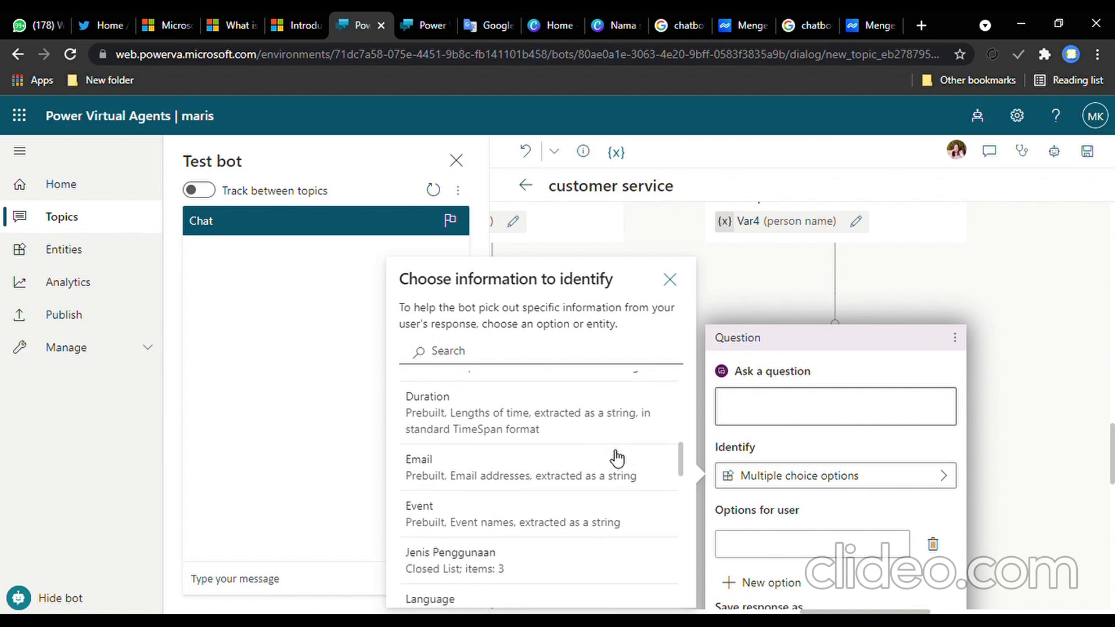
scroll(617, 459, "down", 1)
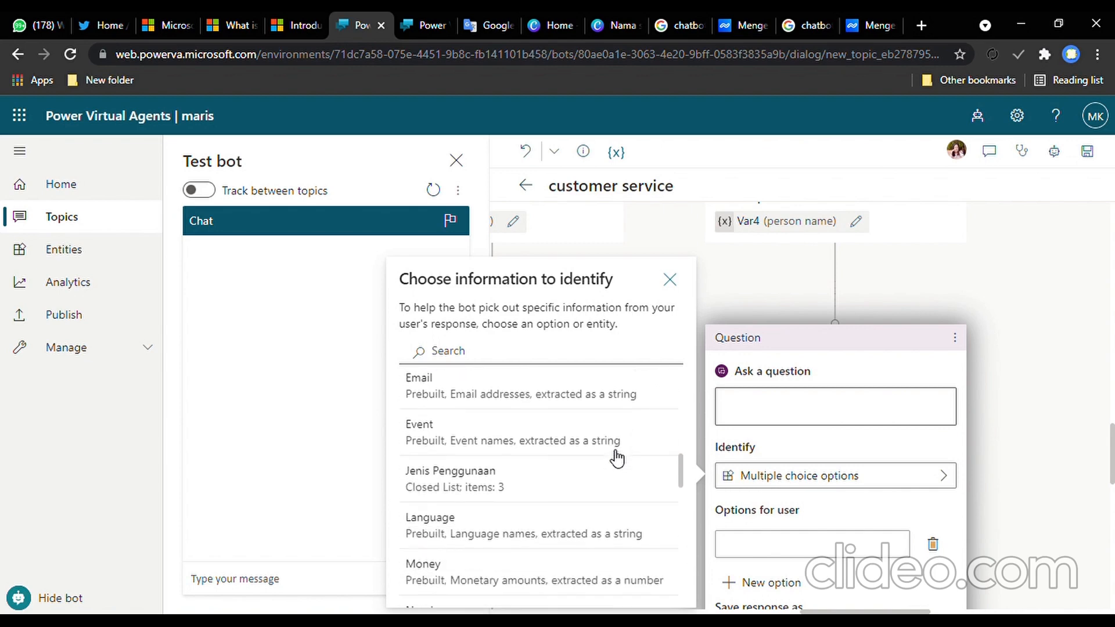
scroll(617, 459, "down", 2)
scroll(617, 459, "down", 3)
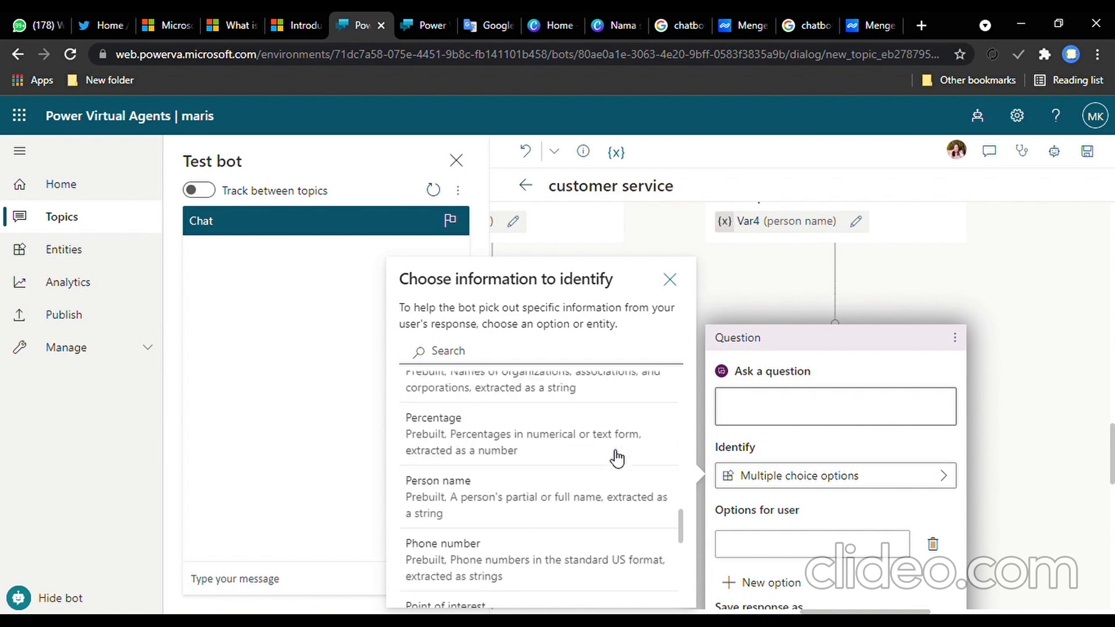
scroll(617, 459, "up", 5)
scroll(616, 459, "up", 3)
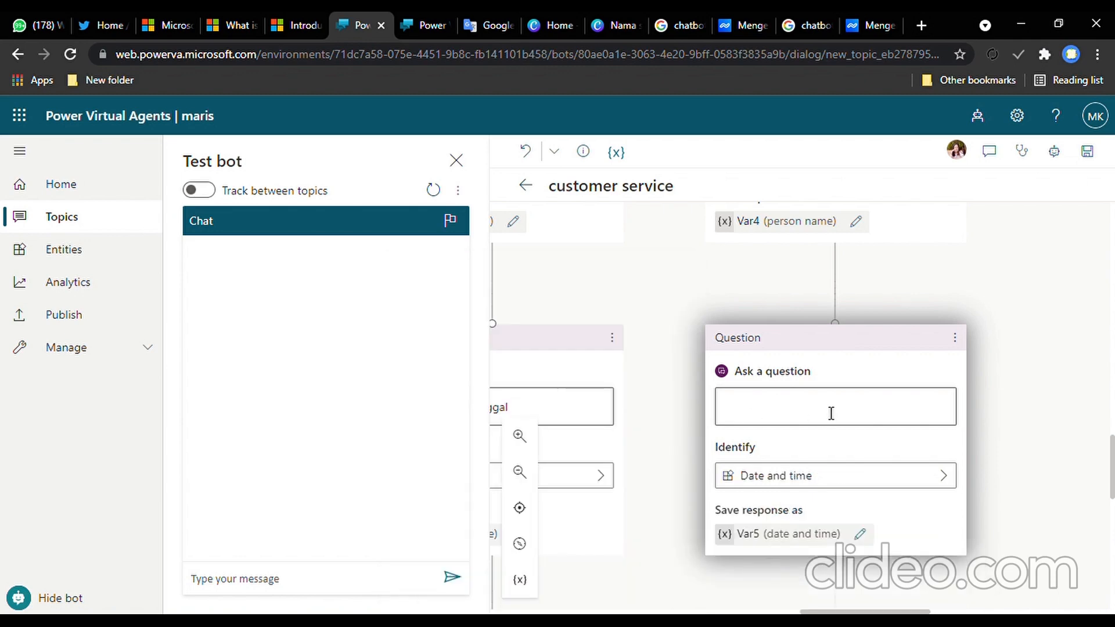
Step: Enter "Kapan anda ingin melakukan early check in" as the text of the date and time question in the "early check in" branch
left_click(832, 413)
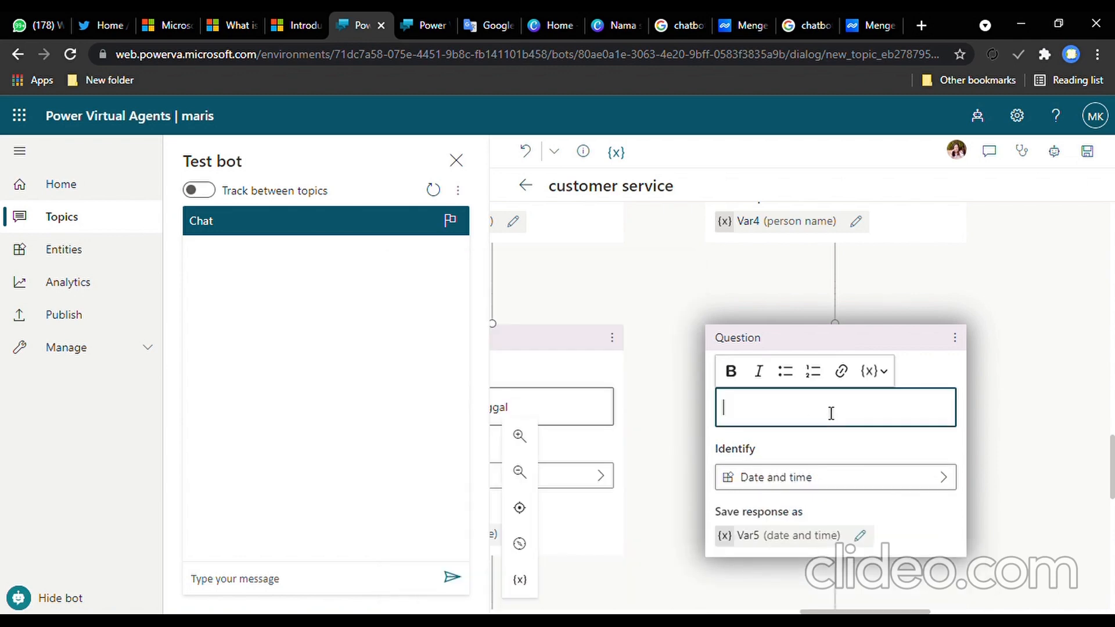
key("BackSpace")
left_click(894, 476)
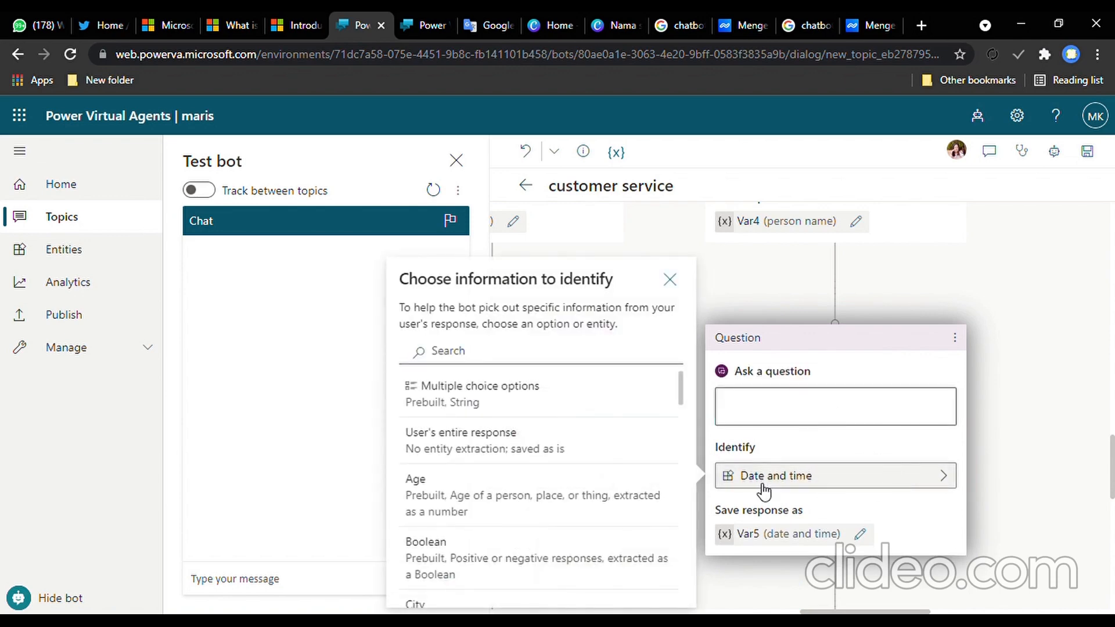
scroll(622, 488, "down", 7)
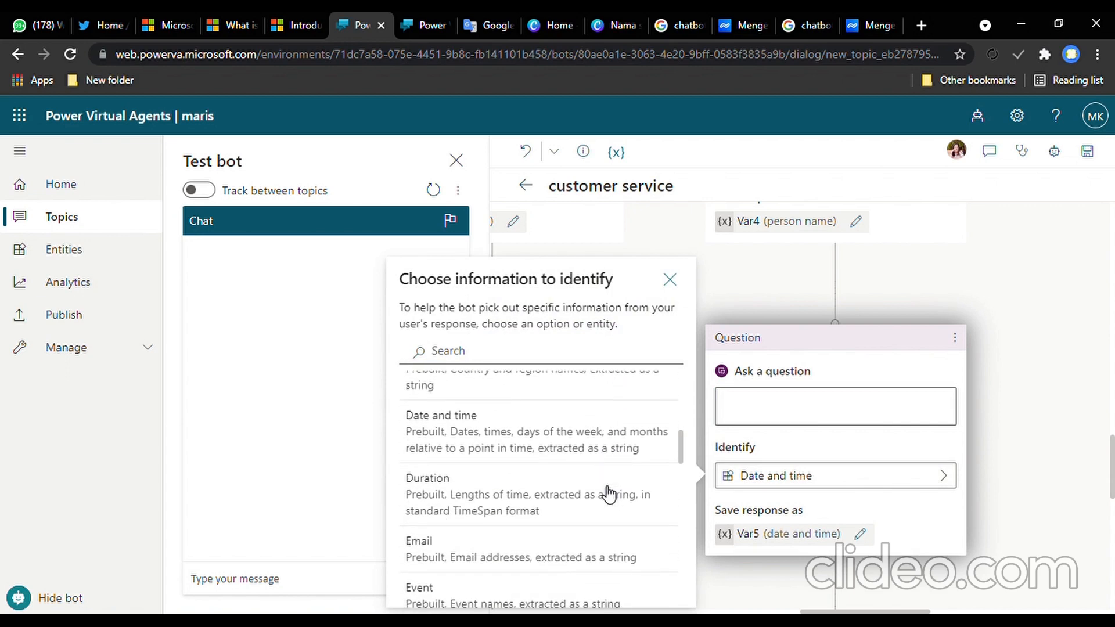
scroll(592, 483, "down", 8)
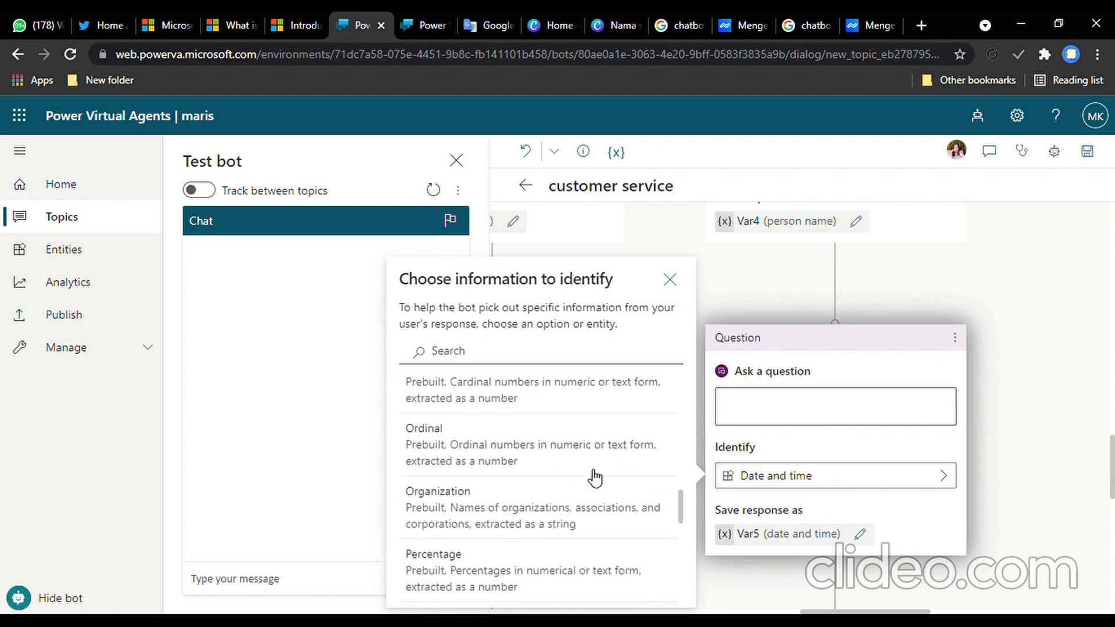
left_click(760, 420)
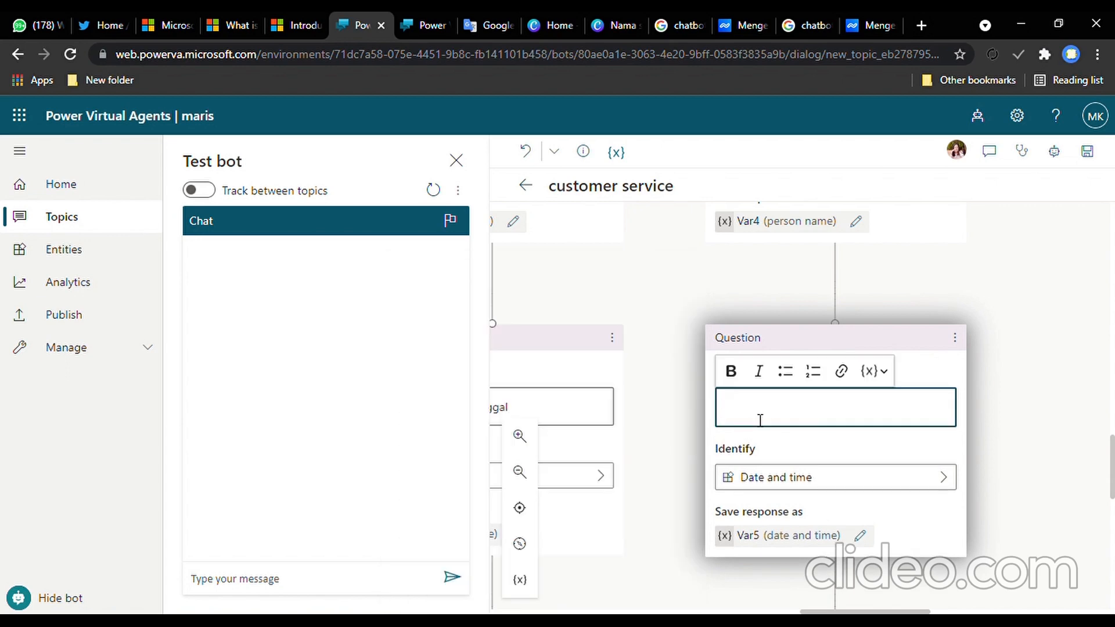
type("Kapan anda ingin melakukan early check in")
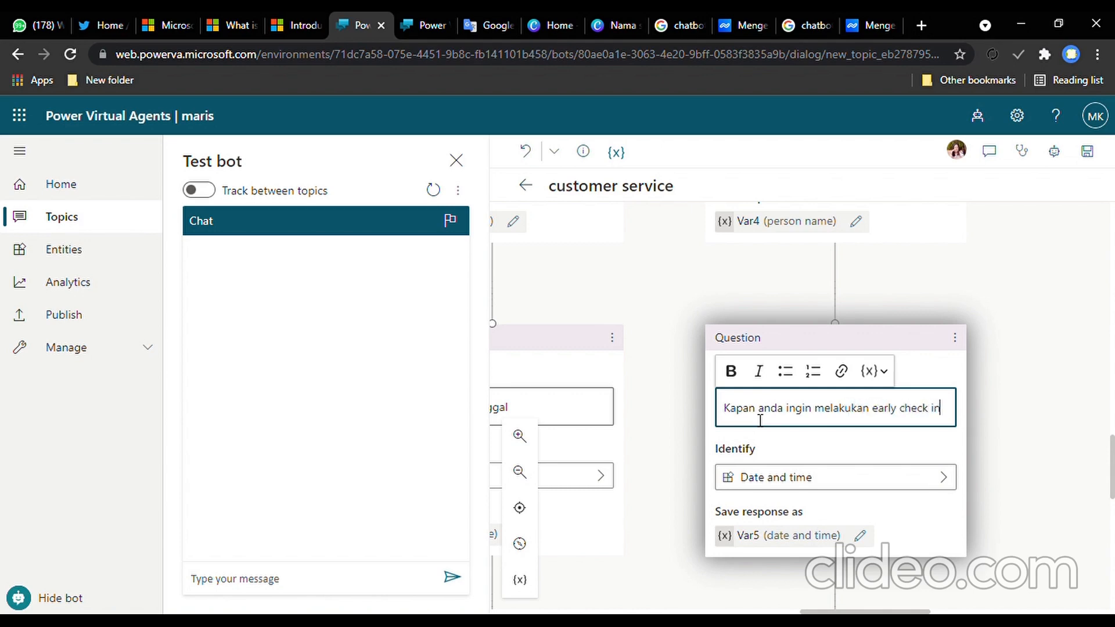
Step: Add a message below the date and time question and begin it with the variable Var4
scroll(797, 465, "down", 3)
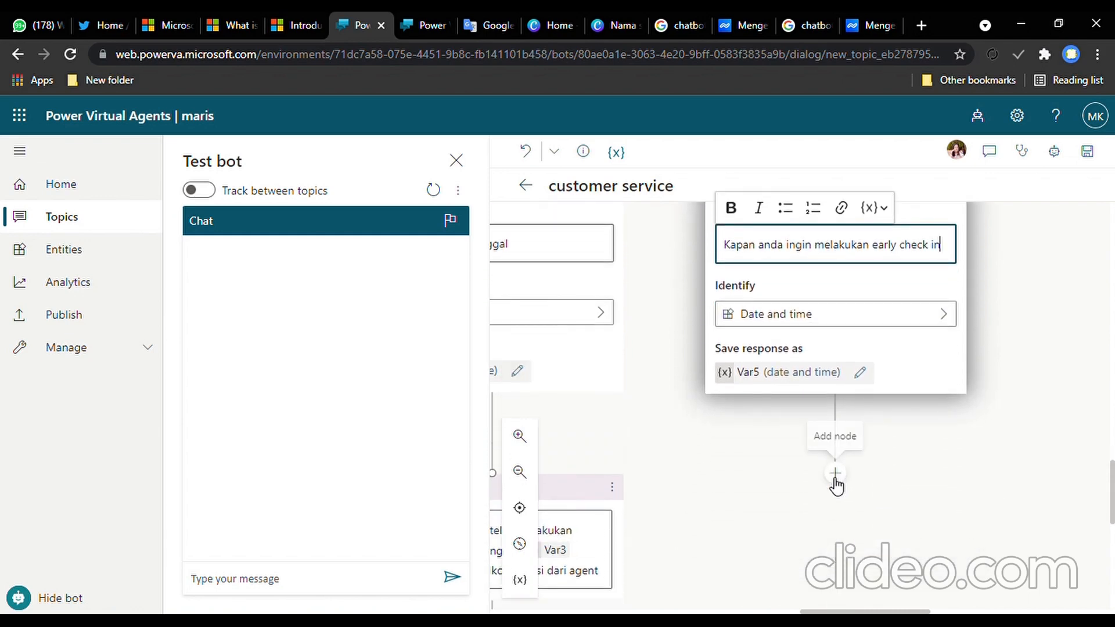
left_click(836, 474)
scroll(836, 476, "down", 3)
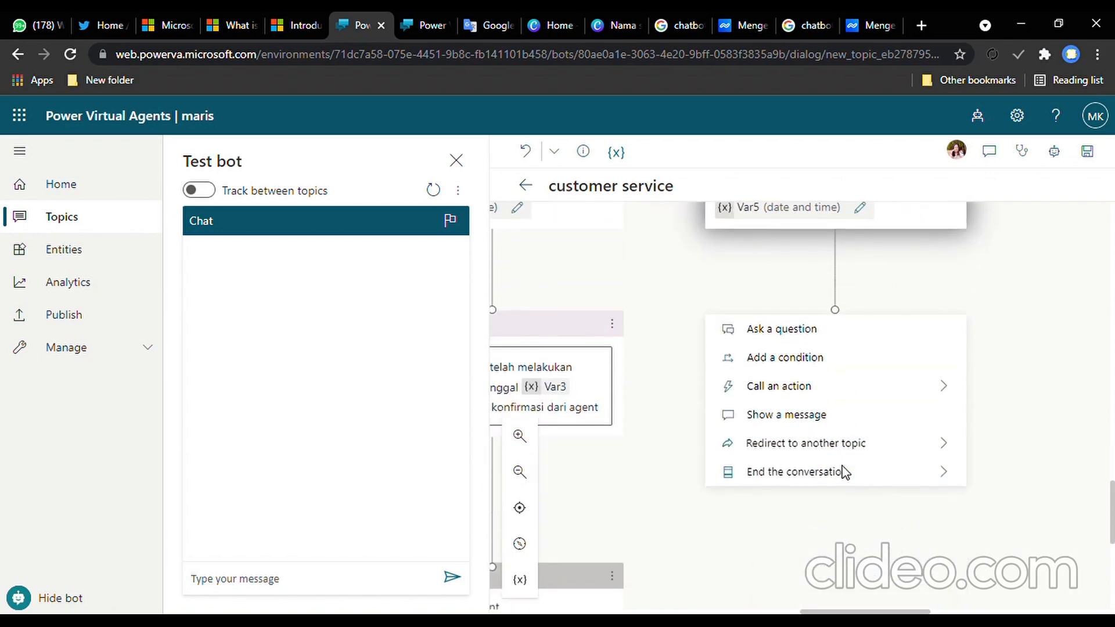
left_click(801, 424)
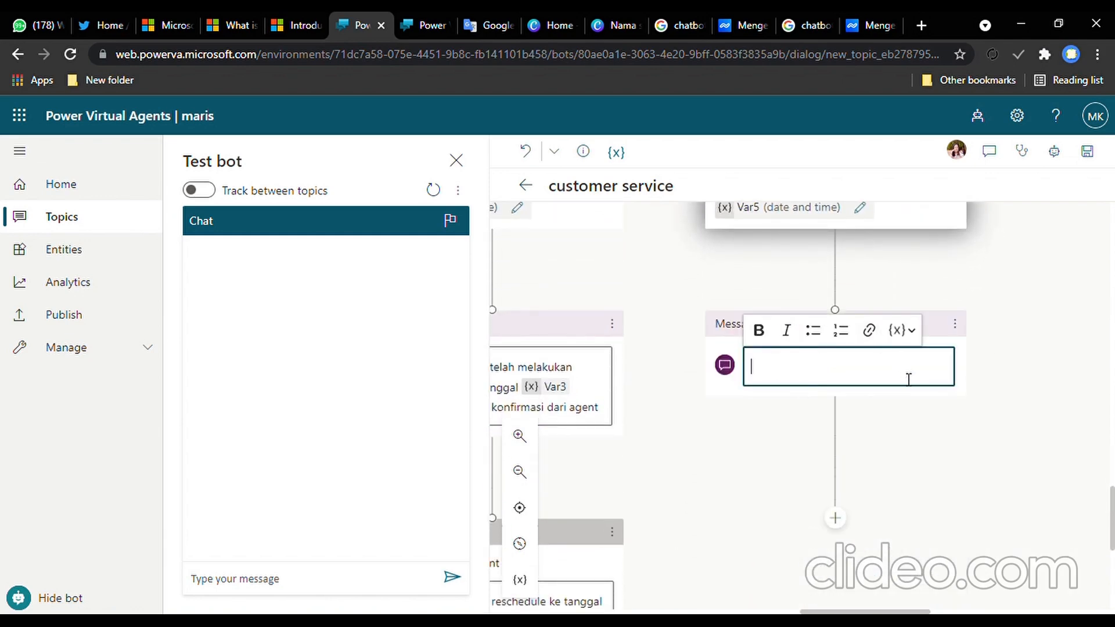
left_click(899, 341)
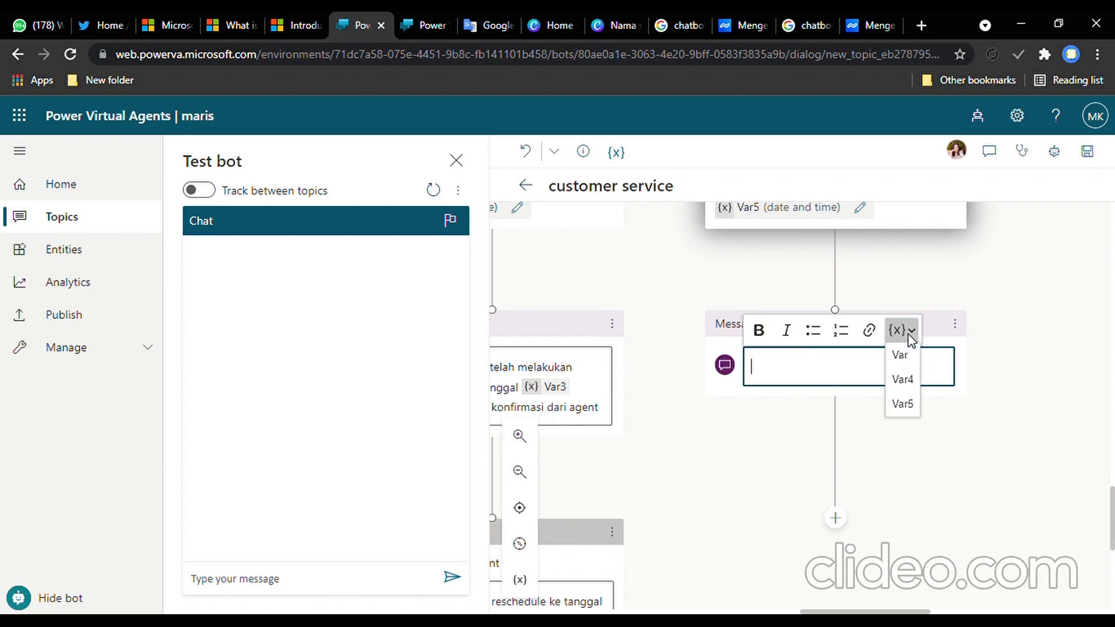
left_click(909, 382)
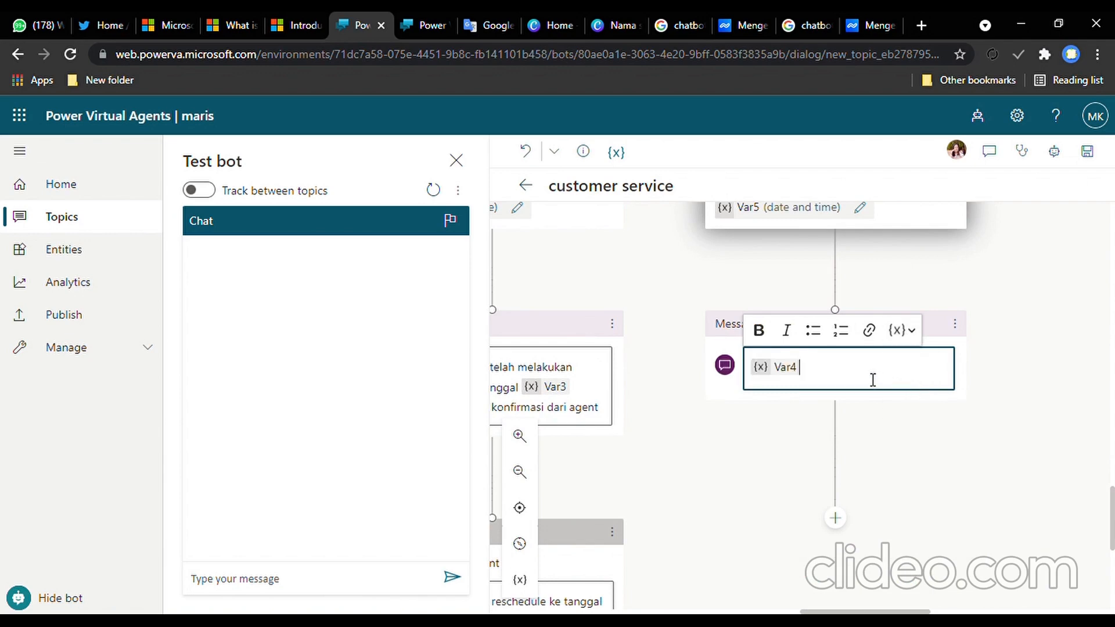
Step: Continue the message with "anda telah melakukan early check in untuk tanggal dan jam" followed by the variable Var5
type("anda telah melakukan early che")
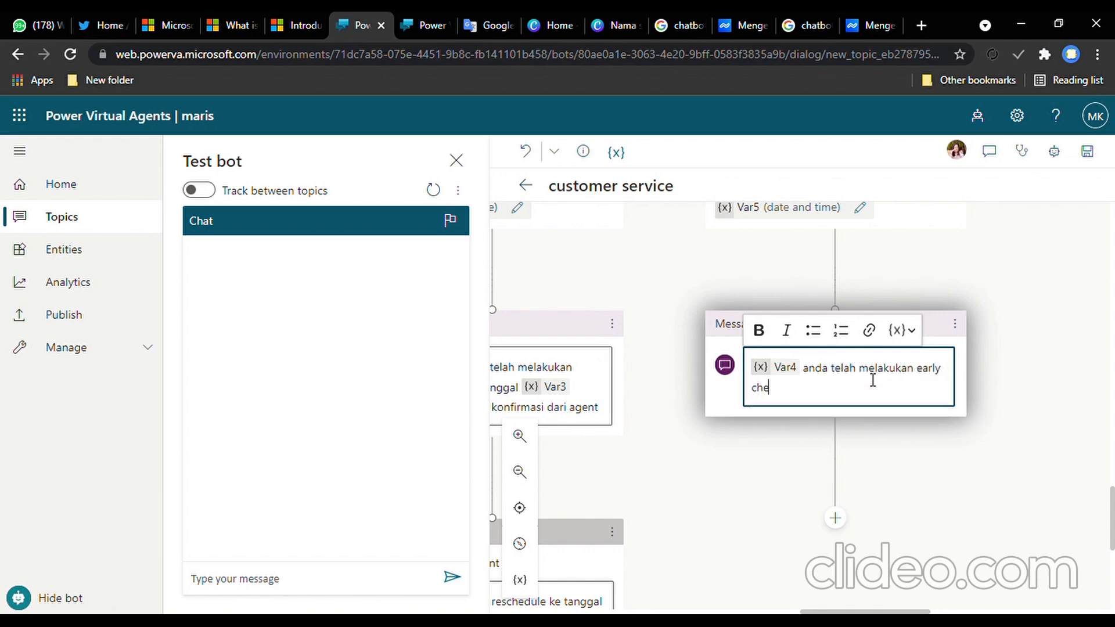
type("ck in untuk jam")
type("tanggal dan jam")
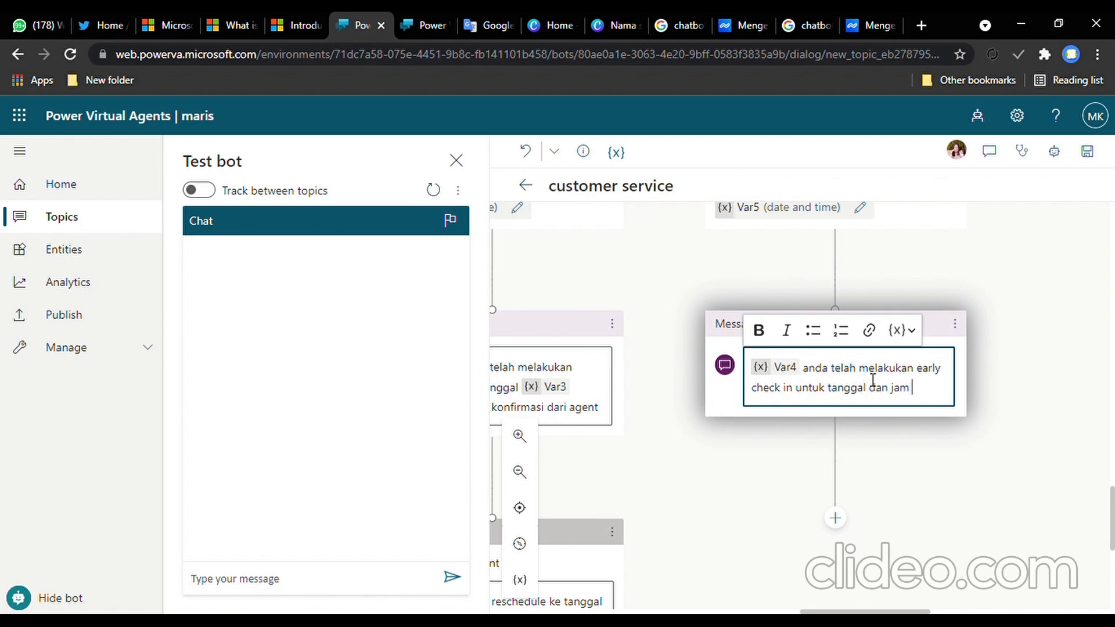
left_click(902, 330)
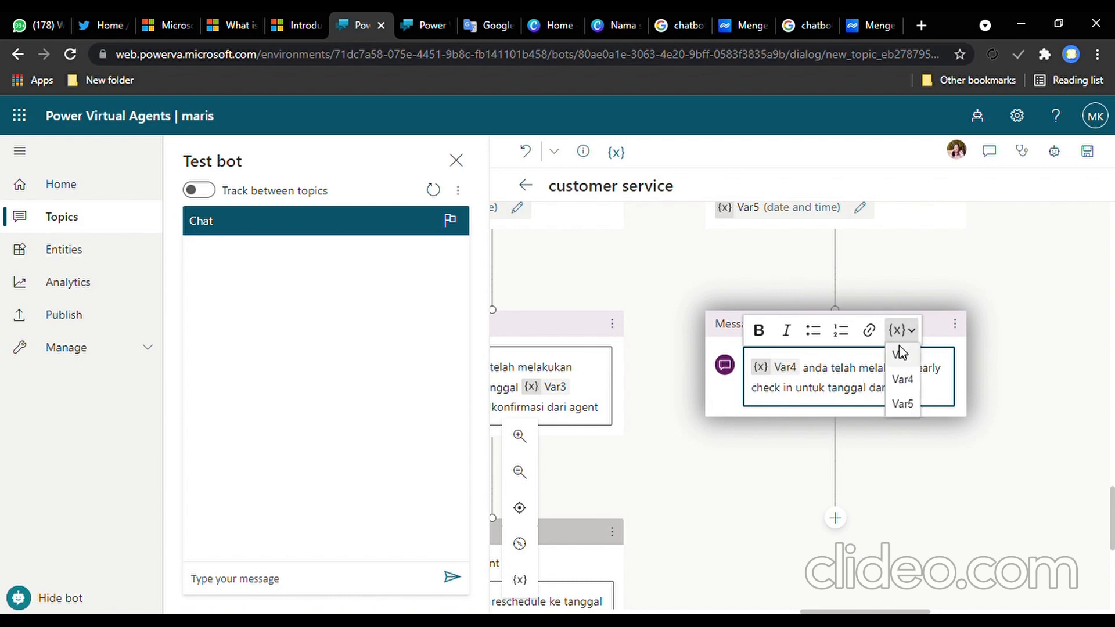
left_click(909, 406)
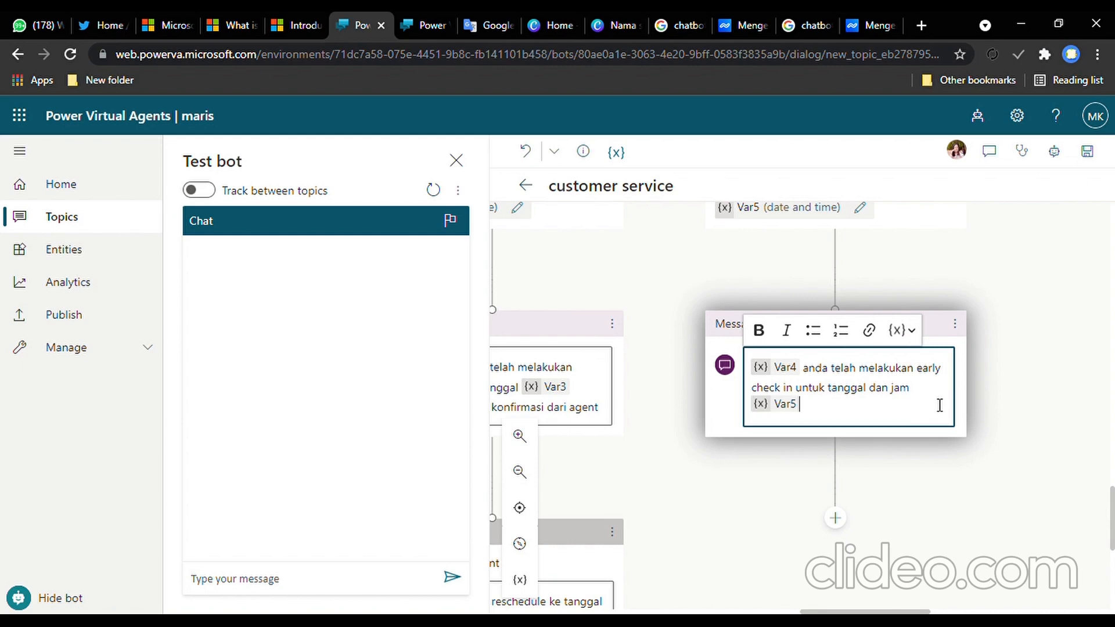
Step: End the message's sentence with a period and add "silahkan menunggu konfirmasi dari agent" on a new line
type(".")
key("Return")
type("silahkan menunggu konfirmasi ke")
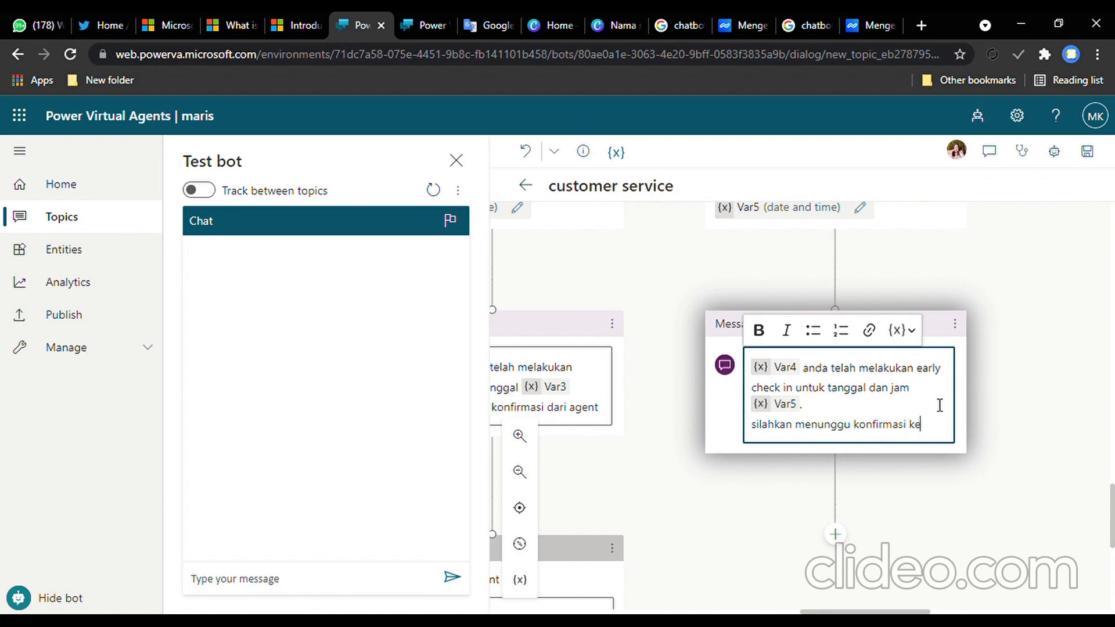
key("BackSpace")
key("BackSpace")
type("dari agent")
Step: End the "early check in" branch with a transfer to agent and begin its private message with the variable Var4
scroll(888, 469, "down", 1)
left_click(836, 472)
scroll(835, 472, "down", 1)
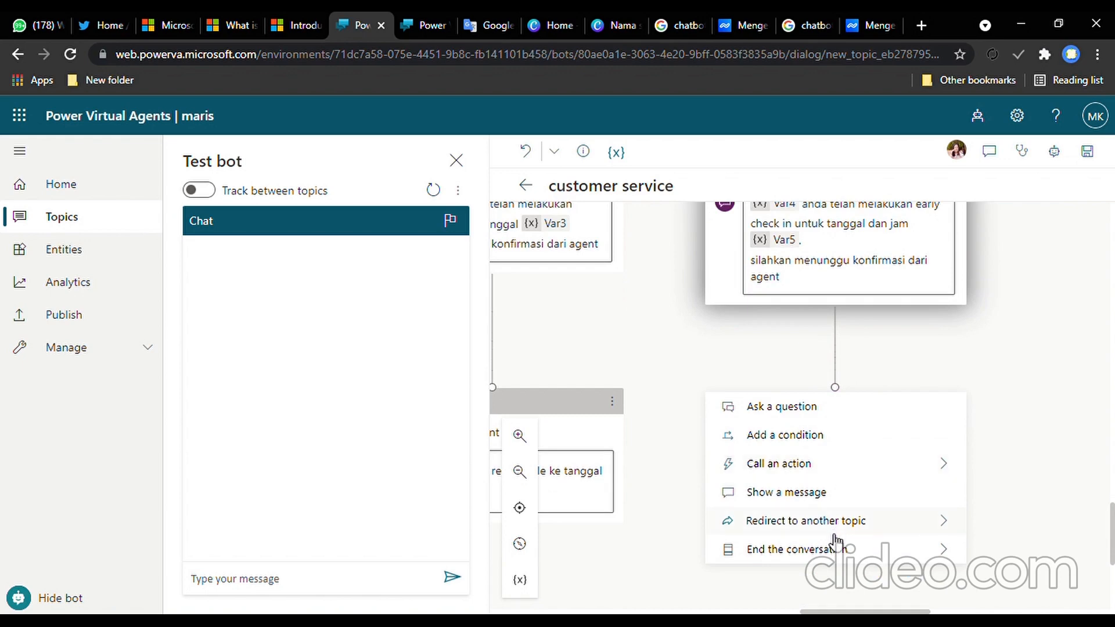
mouse_move(844, 551)
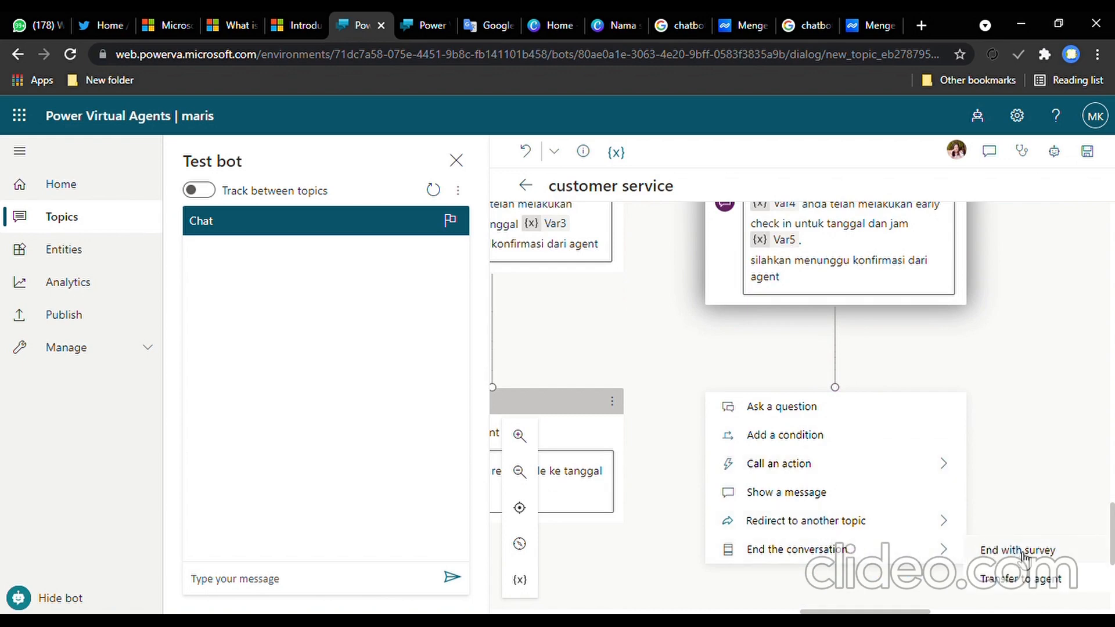
left_click(1046, 580)
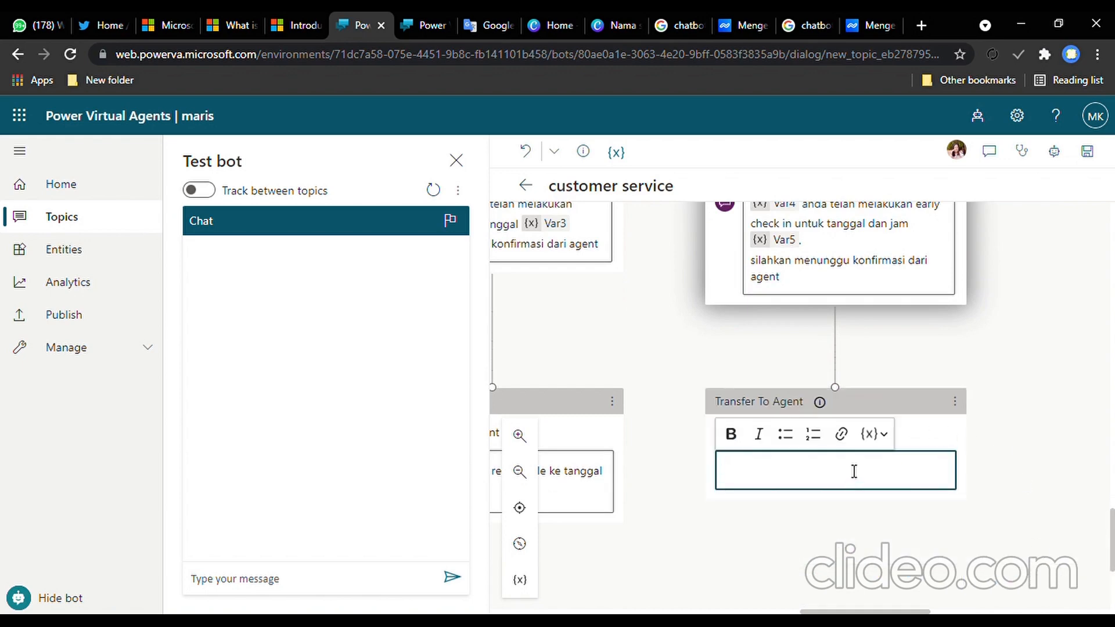
left_click(874, 434)
left_click(874, 480)
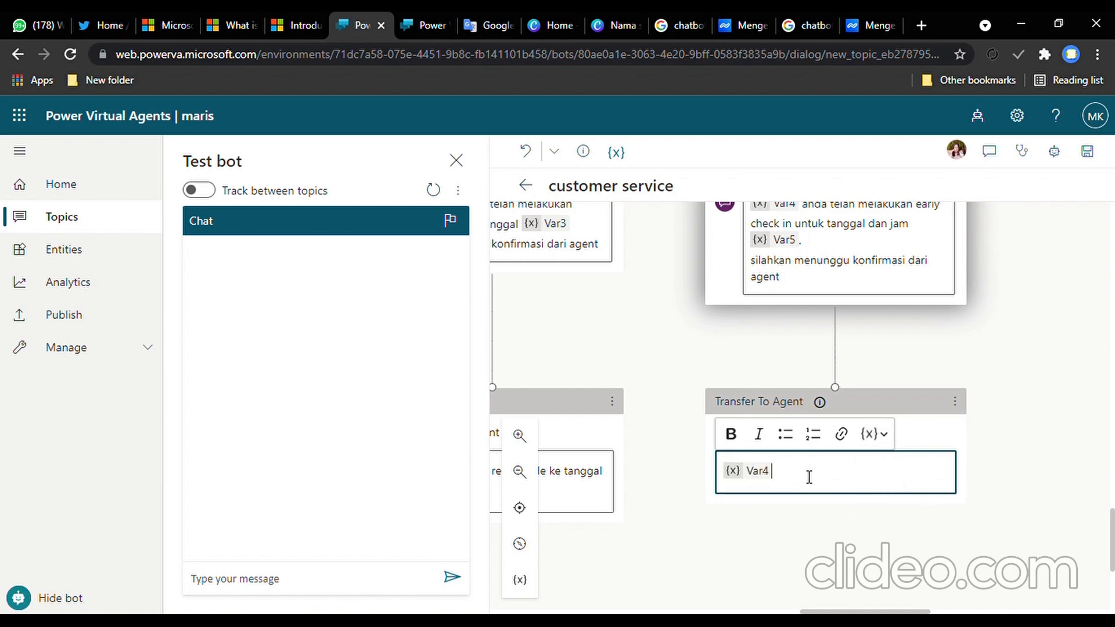
Step: Complete the agent message with "request early check in untuk tanggal dan jam" followed by the variable Var5
type("te")
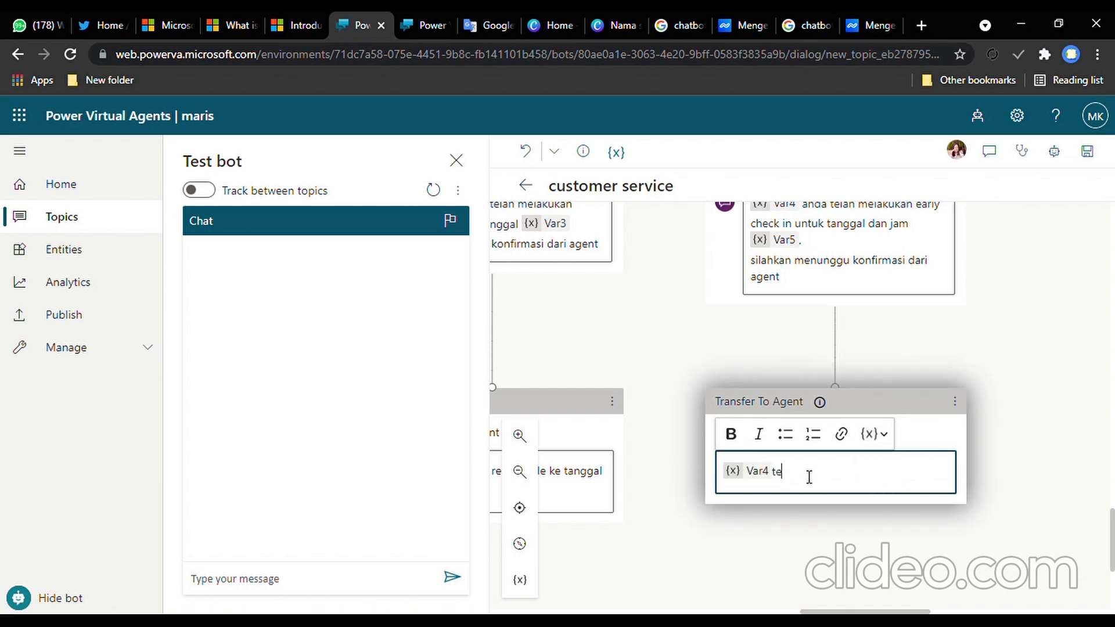
type("lah melakukan")
key("BackSpace")
key("BackSpace")
key("BackSpace")
key("BackSpace")
type("early check in")
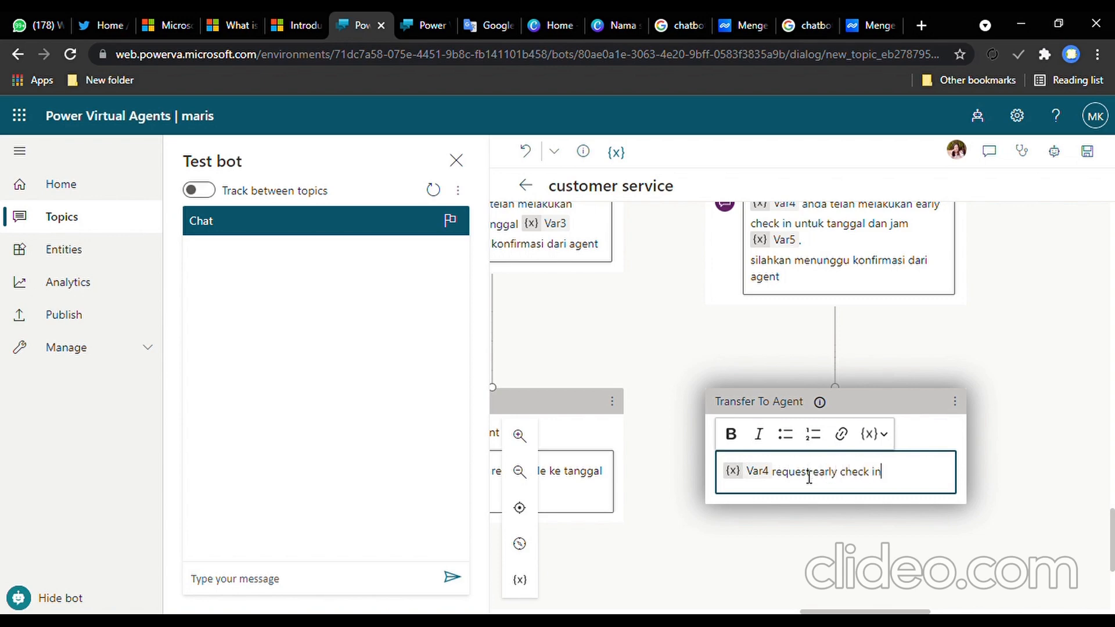
type(" untuk tanggal dan jam")
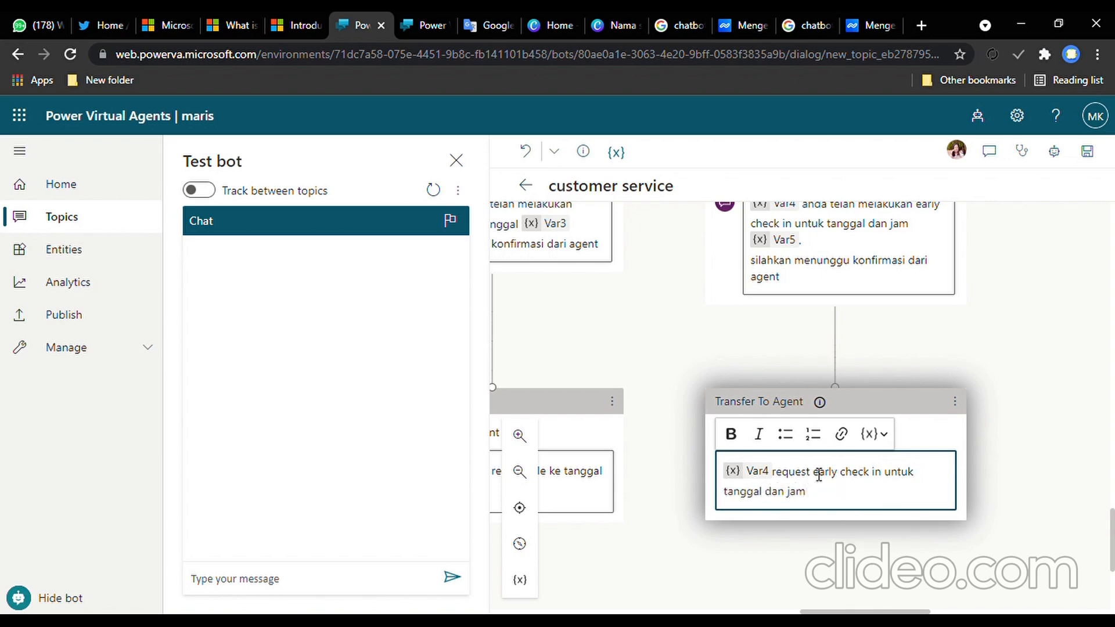
left_click(871, 434)
left_click(874, 507)
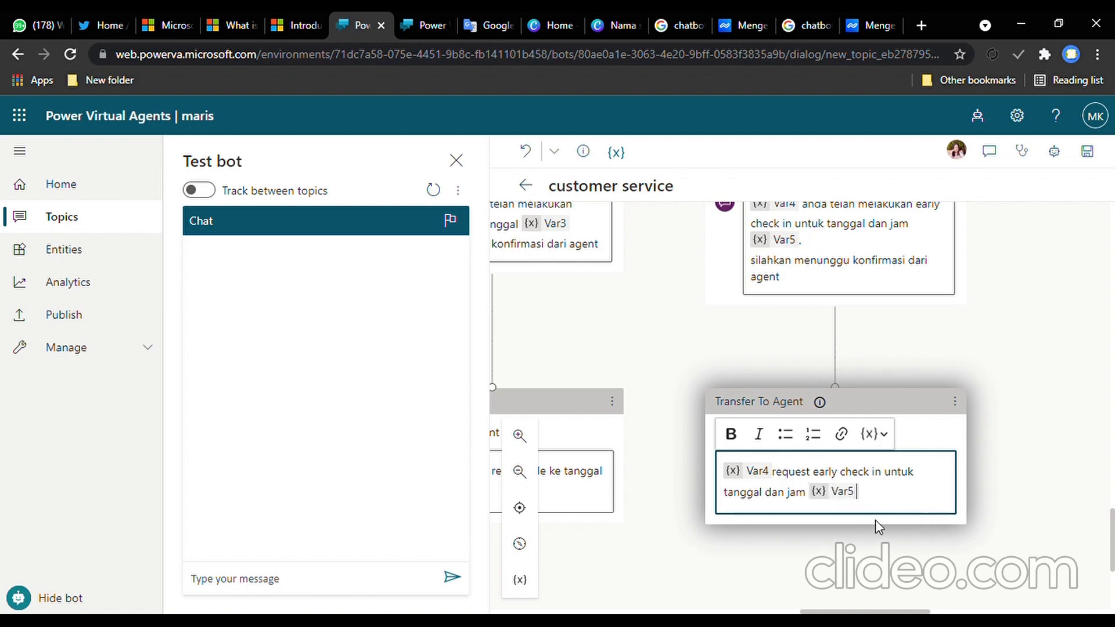
Step: Add a question below the "extra bed" condition
scroll(876, 528, "down", 3)
scroll(974, 429, "up", 10)
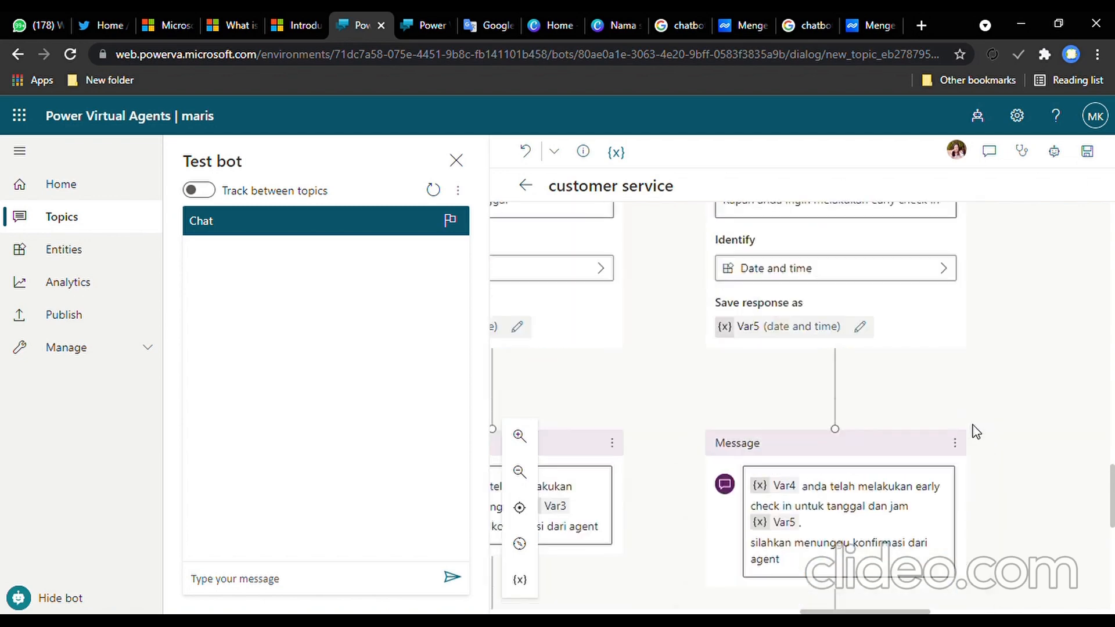
left_click_drag(831, 610, 906, 612)
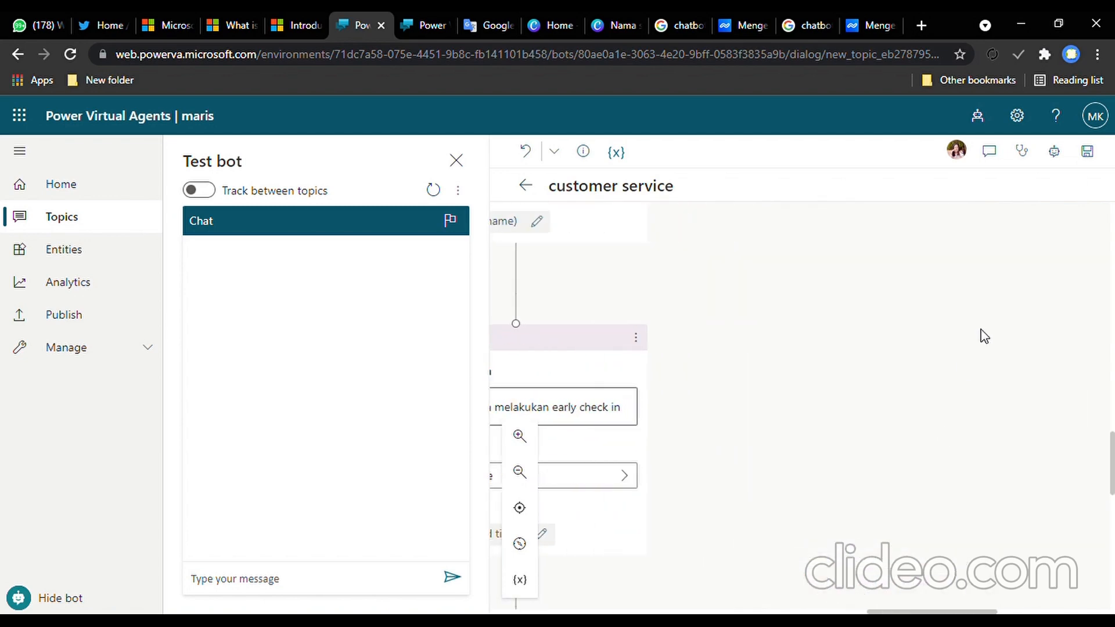
scroll(970, 361, "up", 10)
scroll(990, 355, "down", 1)
scroll(990, 357, "down", 2)
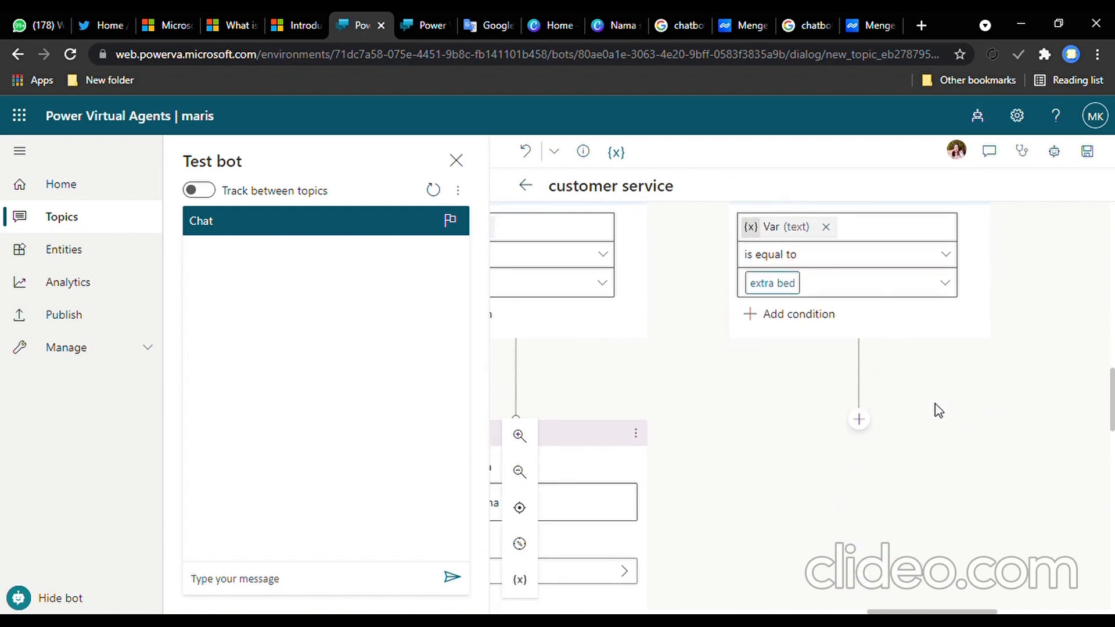
left_click(866, 423)
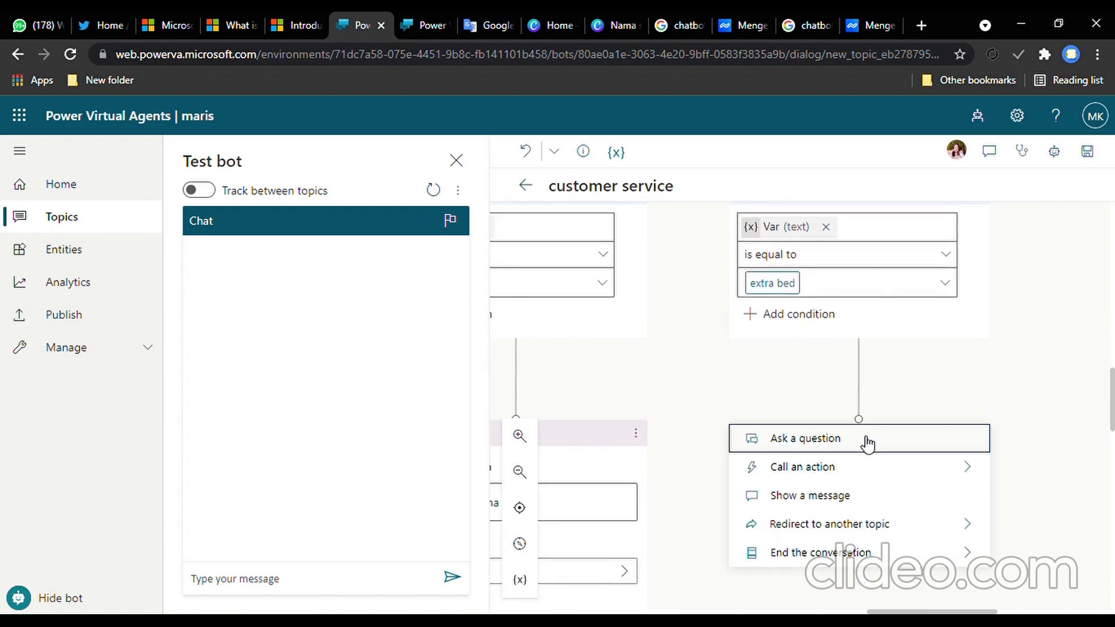
left_click(916, 453)
scroll(922, 418, "up", 5)
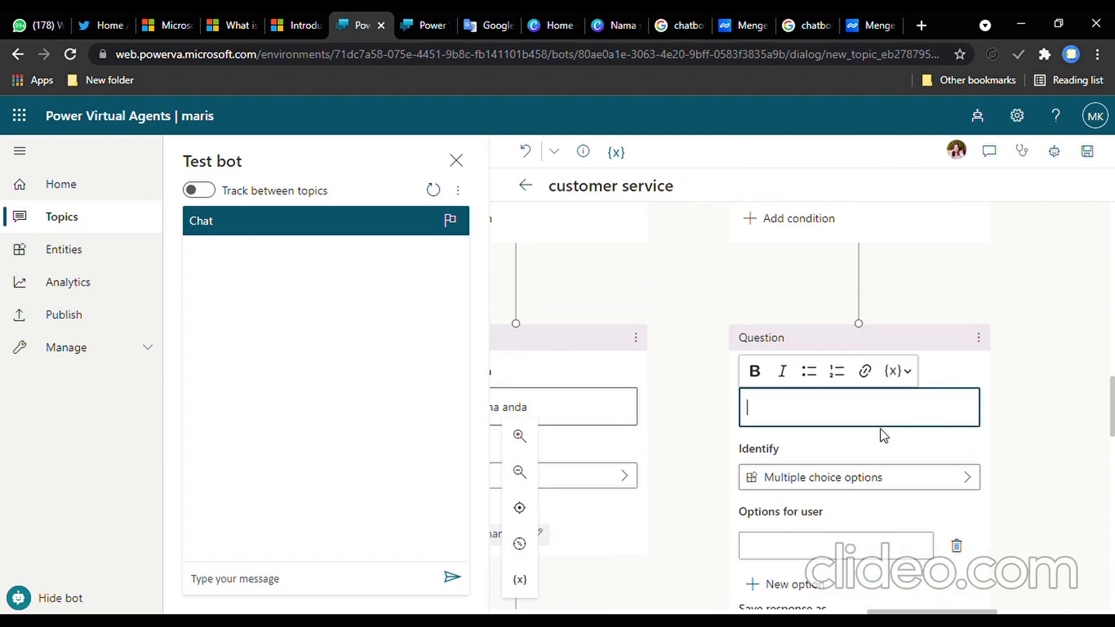
Step: Make the new question under "extra bed" ask "silahkan tulis nama anda" and identify Person name
type("silahkan")
type("tulis nam")
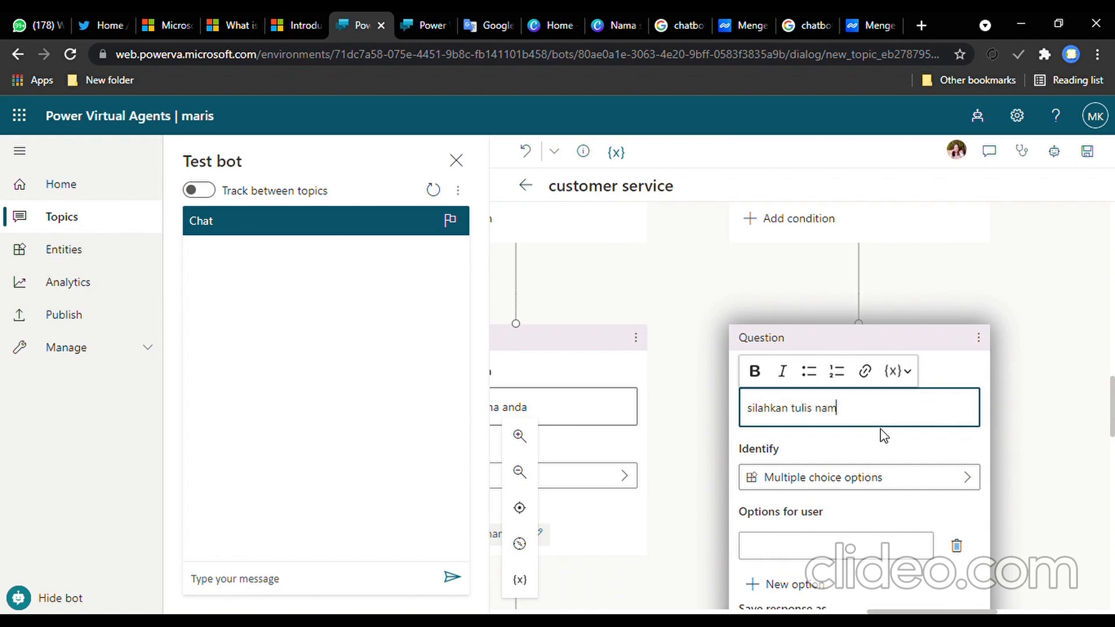
type("a anda")
scroll(837, 430, "down", 2)
left_click(832, 401)
scroll(639, 391, "down", 5)
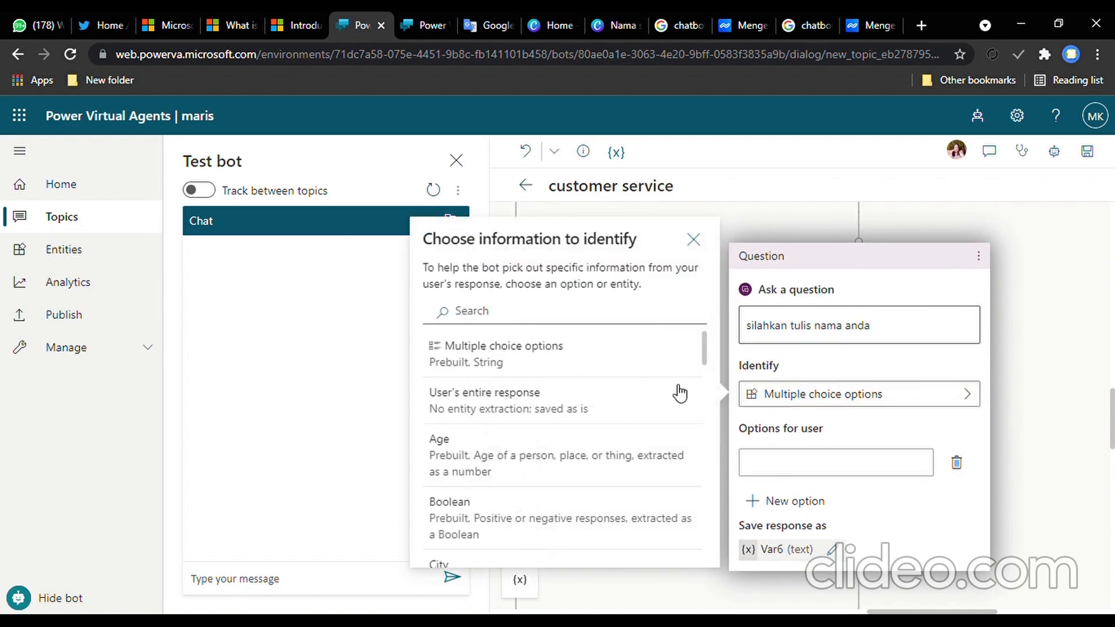
scroll(528, 442, "down", 6)
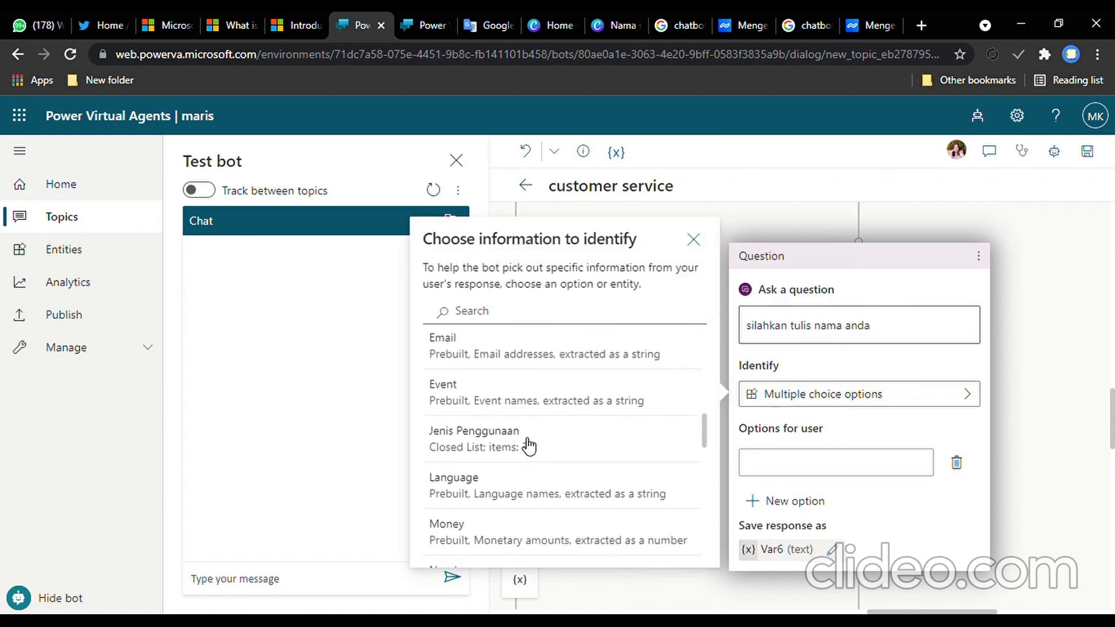
scroll(524, 469, "down", 4)
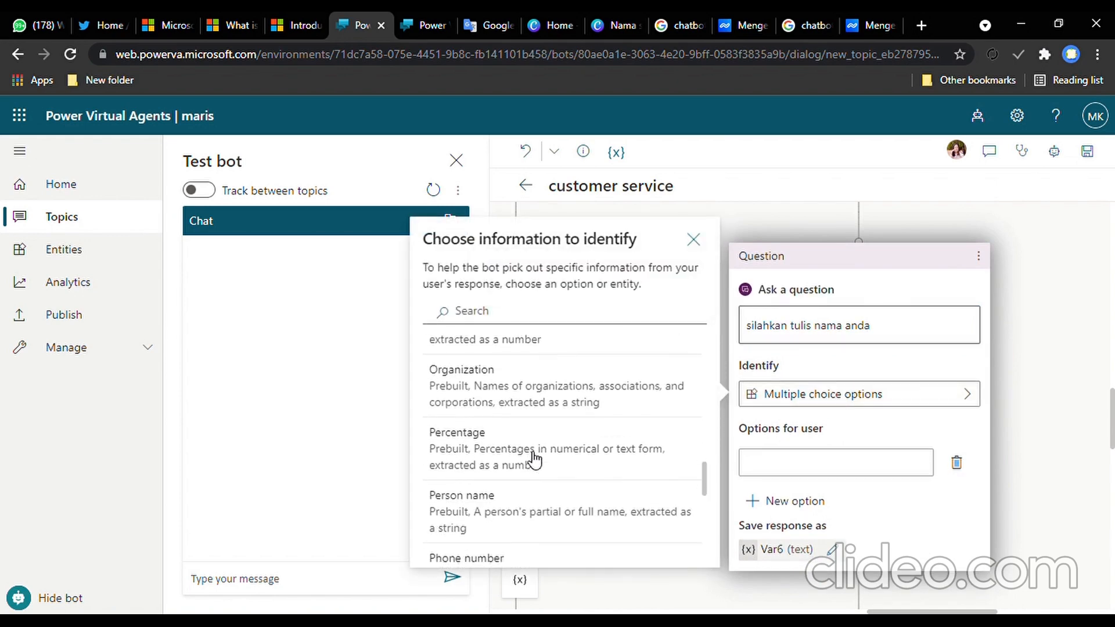
left_click(649, 447)
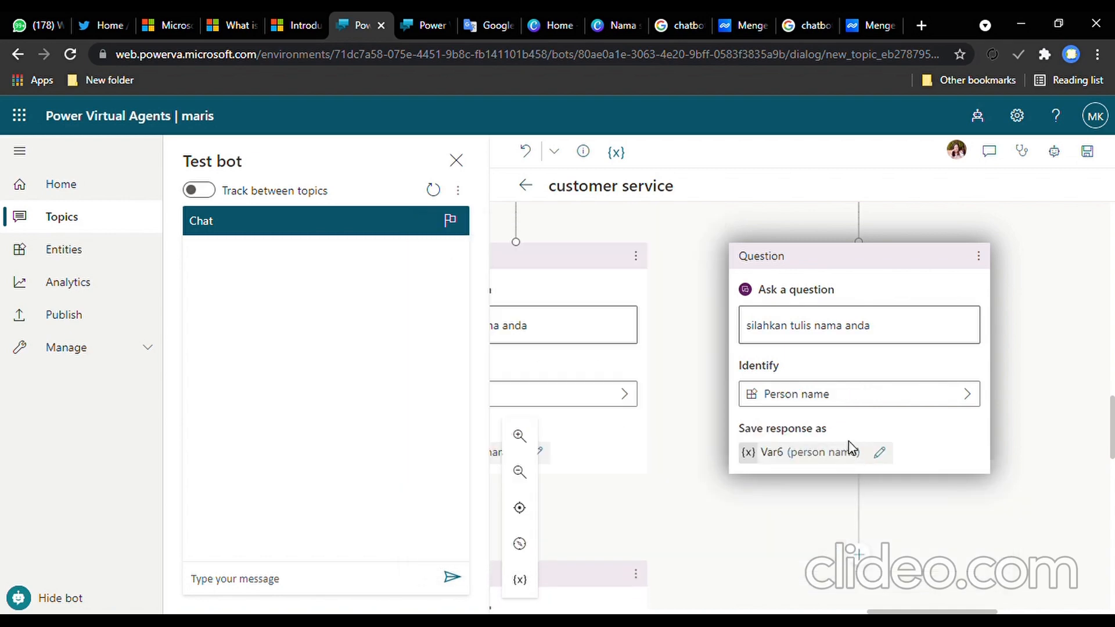
Step: Add another question below the name question in the "extra bed" branch and make it identify Number
scroll(864, 442, "down", 3)
left_click(859, 392)
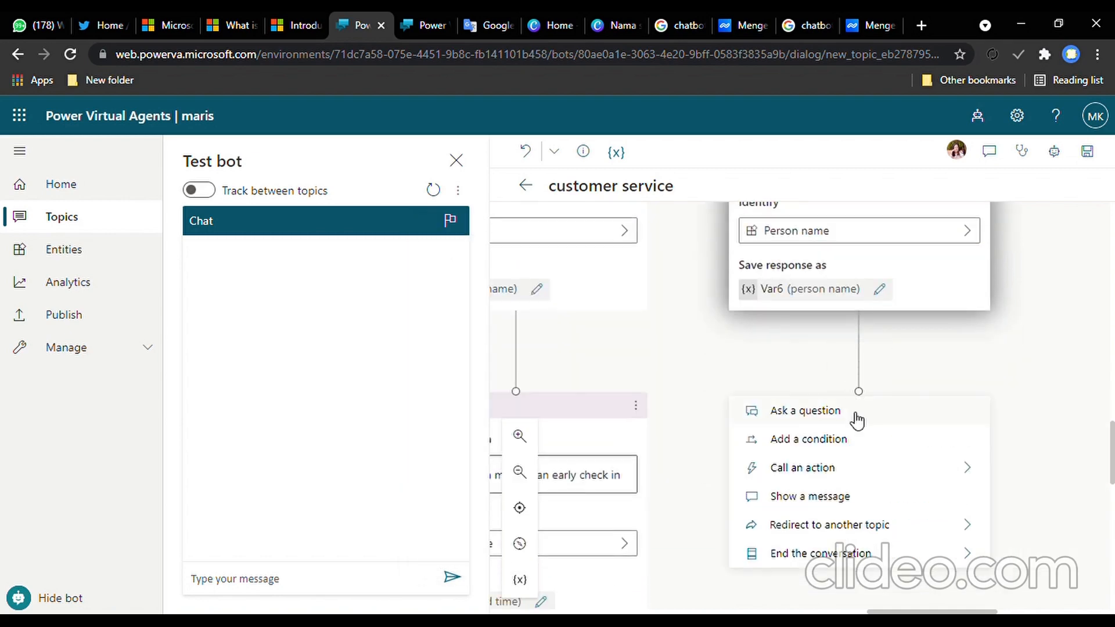
left_click(810, 428)
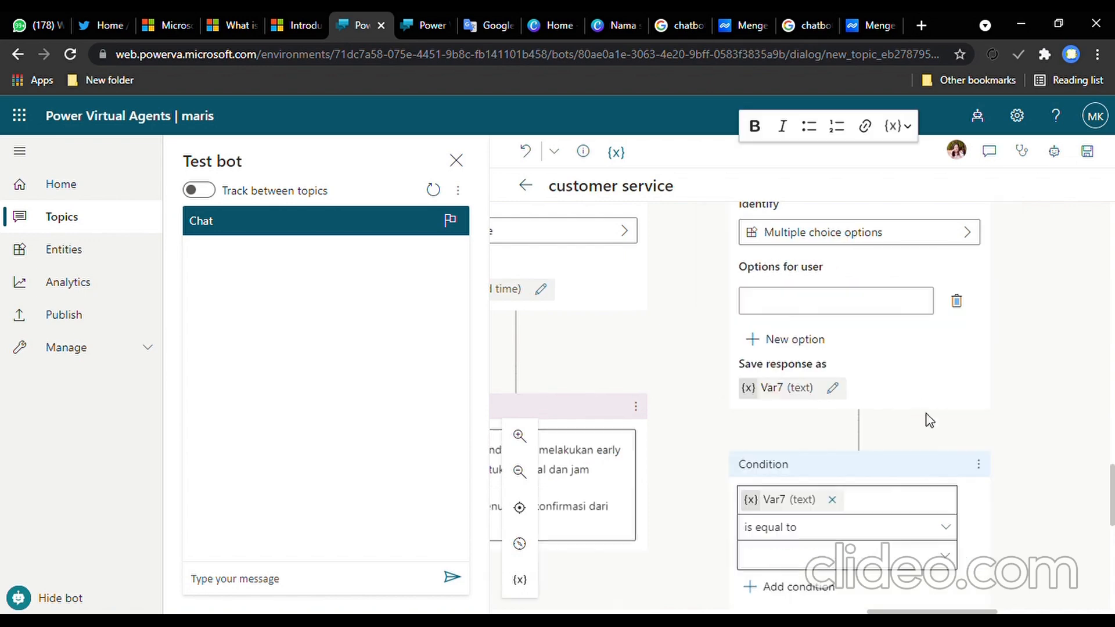
scroll(902, 388, "up", 3)
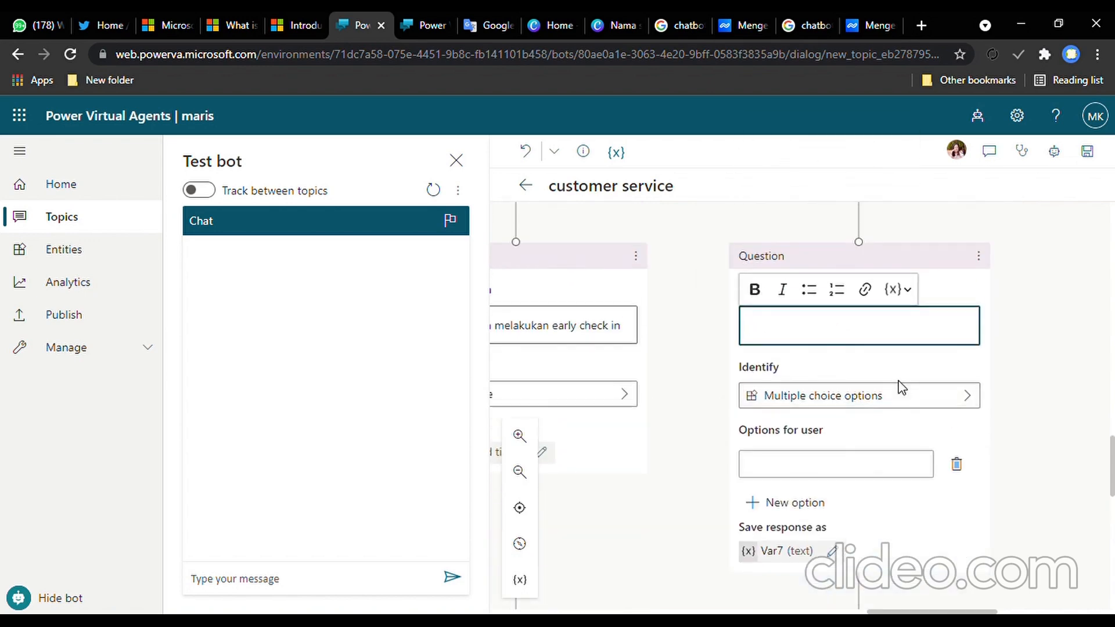
left_click(861, 404)
scroll(669, 424, "down", 9)
scroll(668, 423, "down", 3)
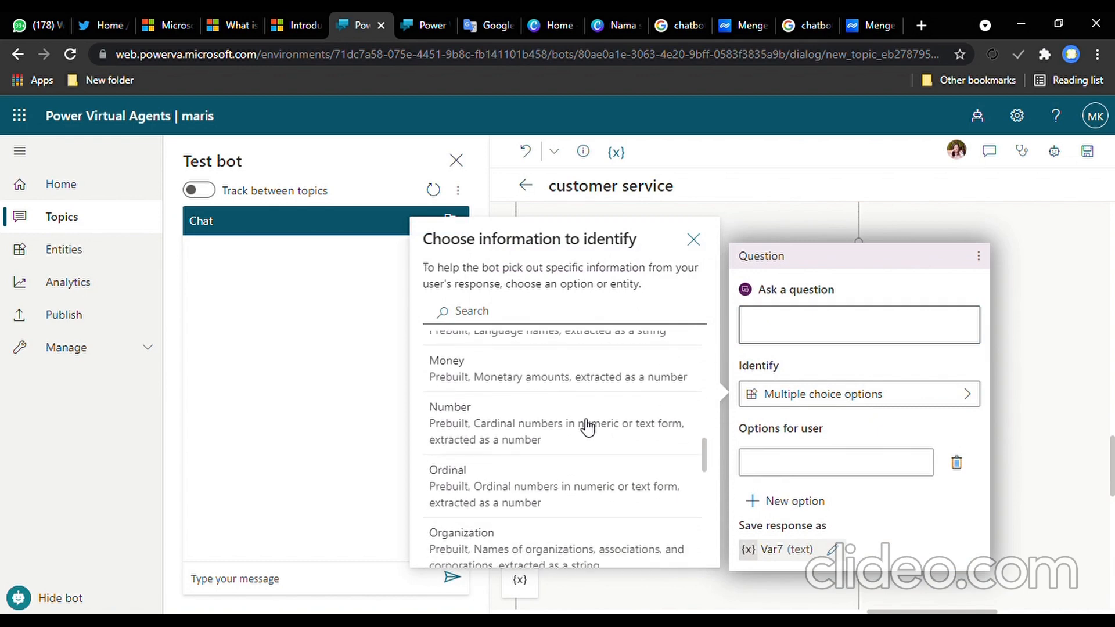
left_click(588, 427)
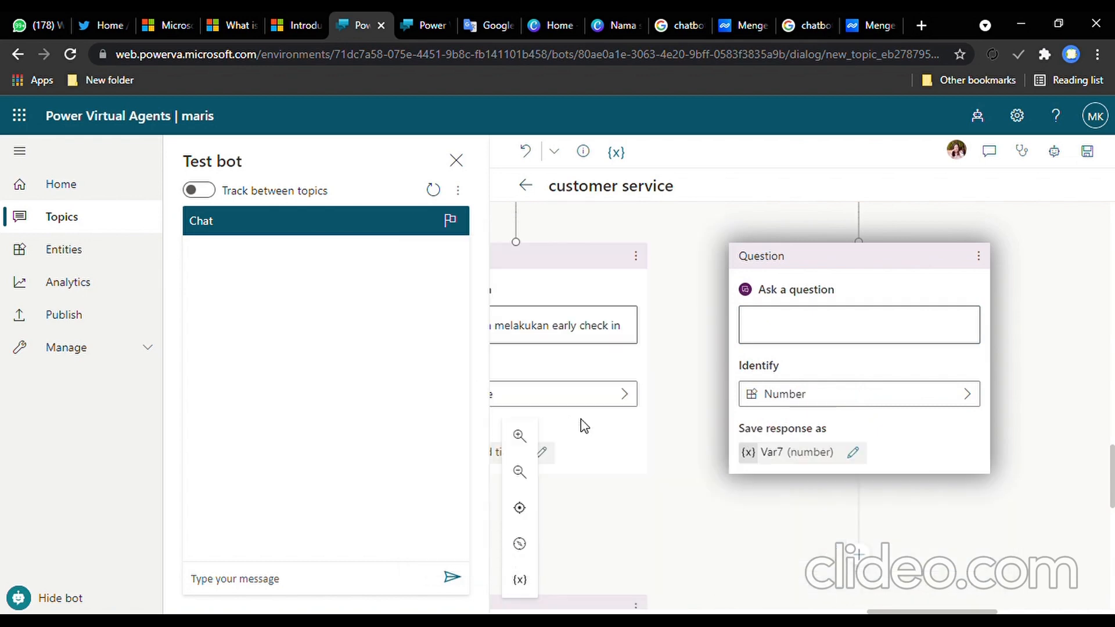
Step: Make the number question ask "silahkan request jumlah extra bed yang anda butuhkan"
left_click(791, 337)
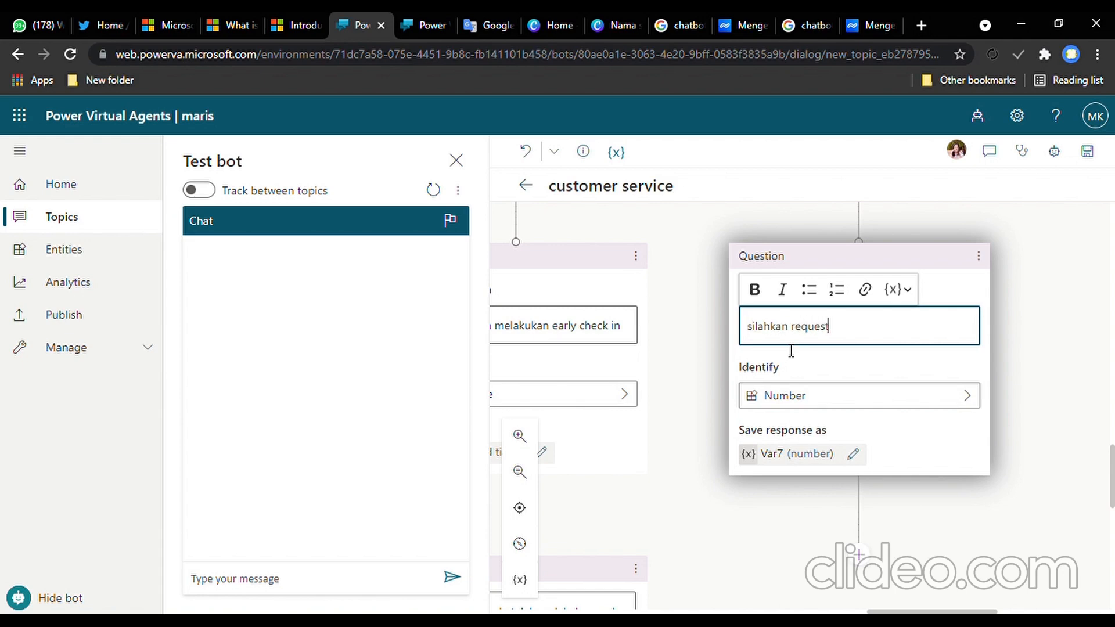
type("ah extra bed yang and")
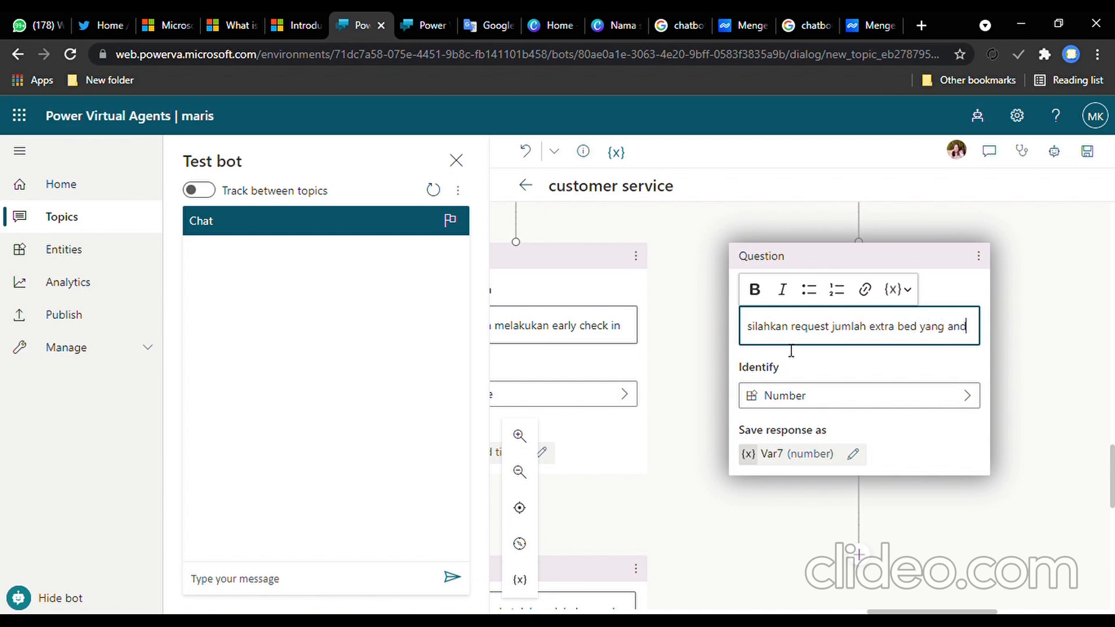
type("a butuhkan")
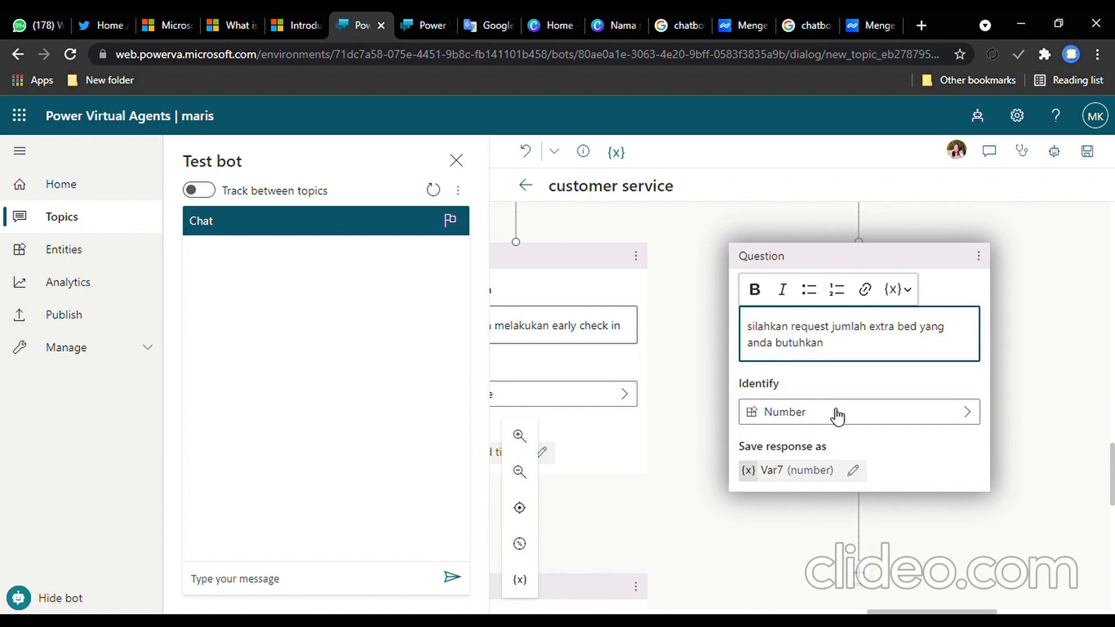
Step: Add a message below the extra bed quantity question and begin it with the variable Var6
scroll(881, 497, "down", 1)
left_click(858, 492)
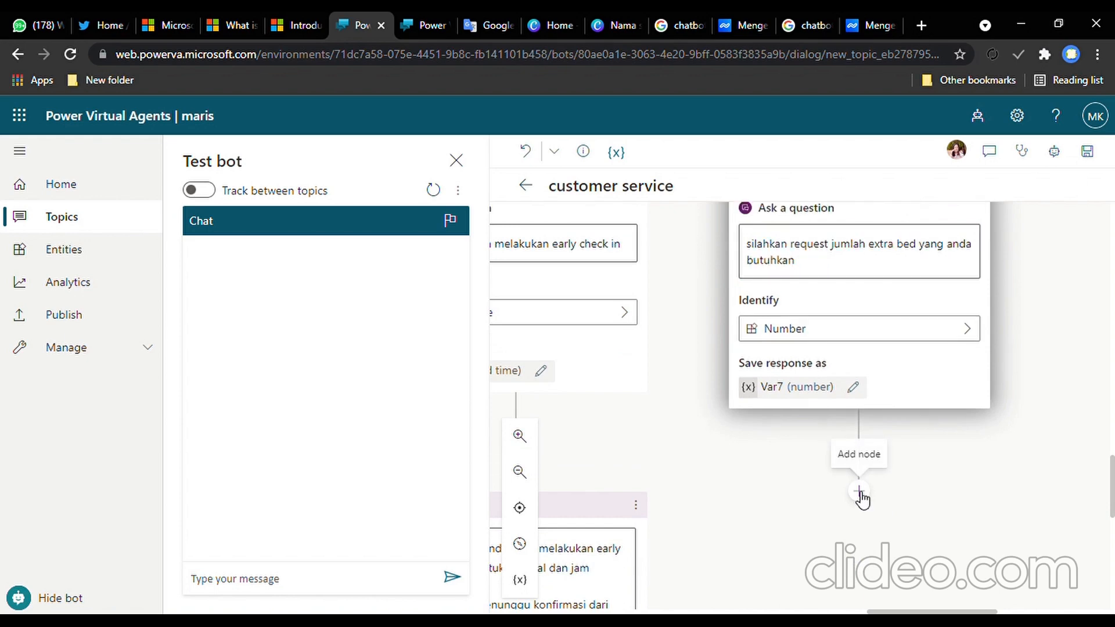
left_click(817, 597)
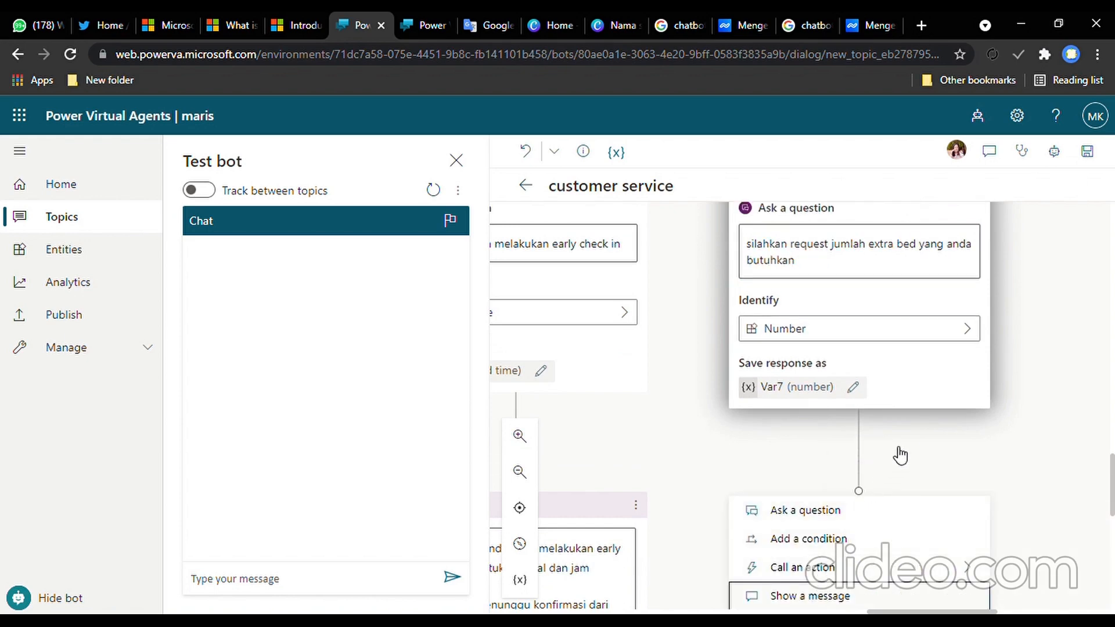
scroll(929, 418, "down", 2)
left_click(925, 347)
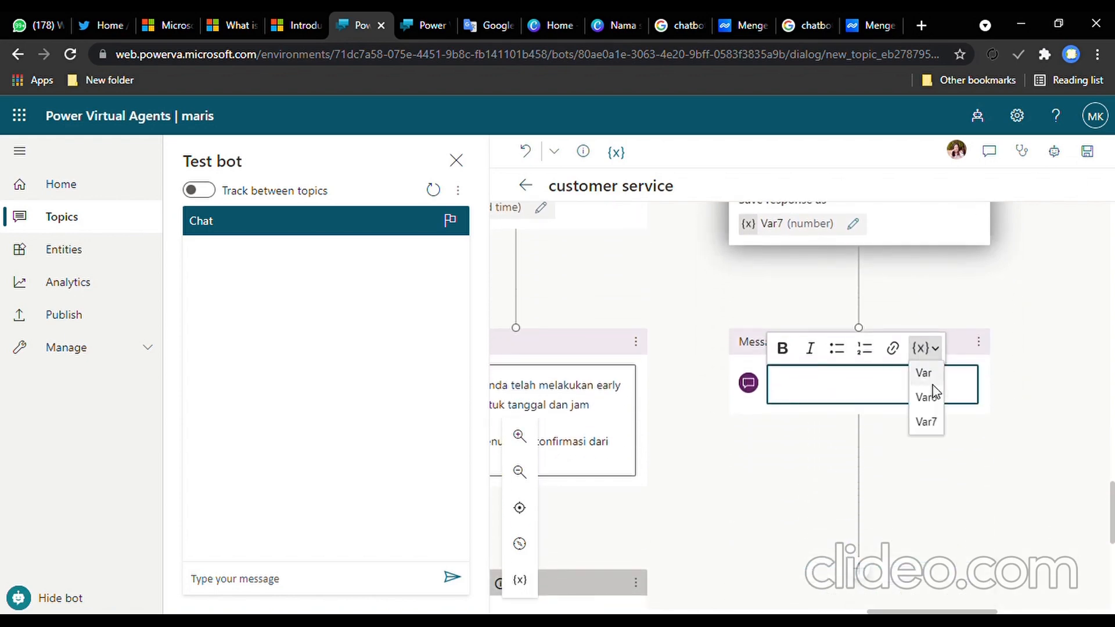
left_click(927, 398)
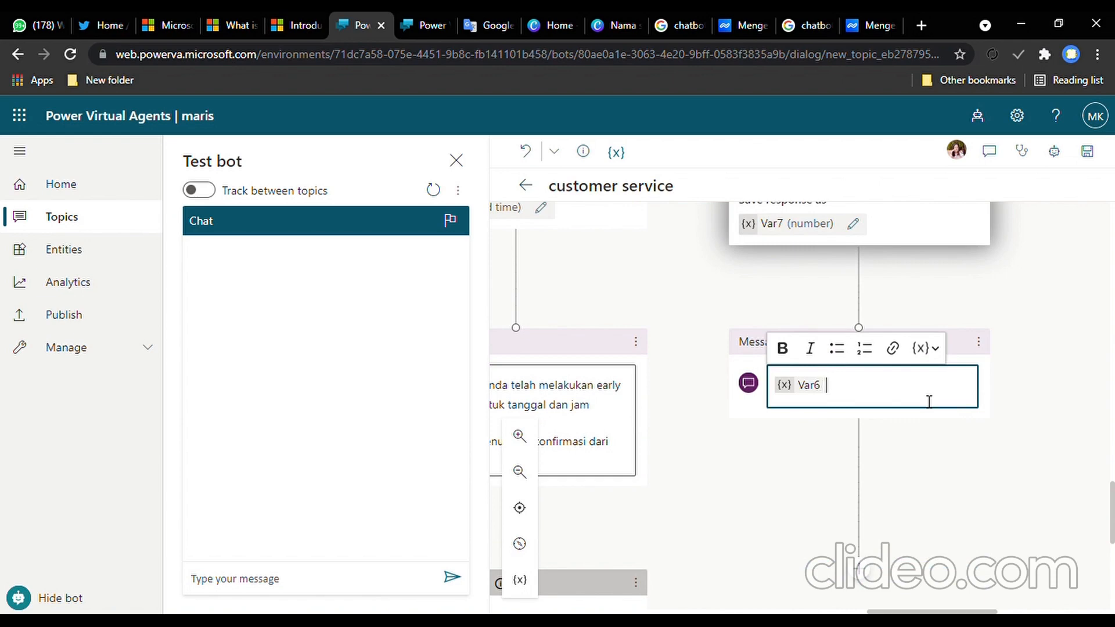
Step: Continue the extra bed message with "anda telah request" followed by the variable Var7
type("anda telah")
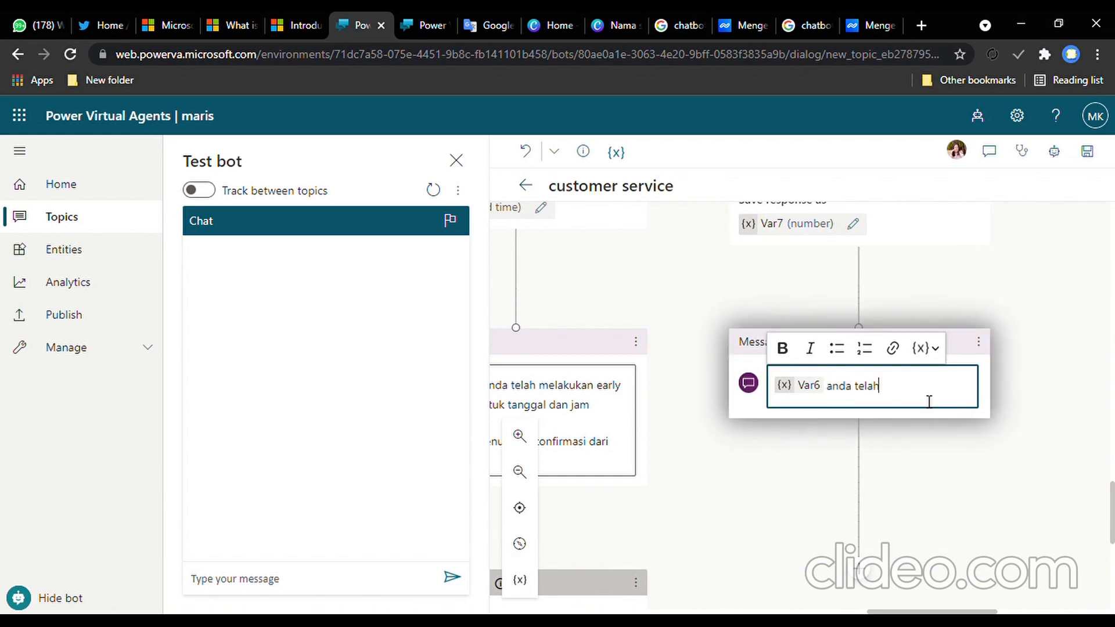
key("BackSpace")
key("BackSpace")
type("request")
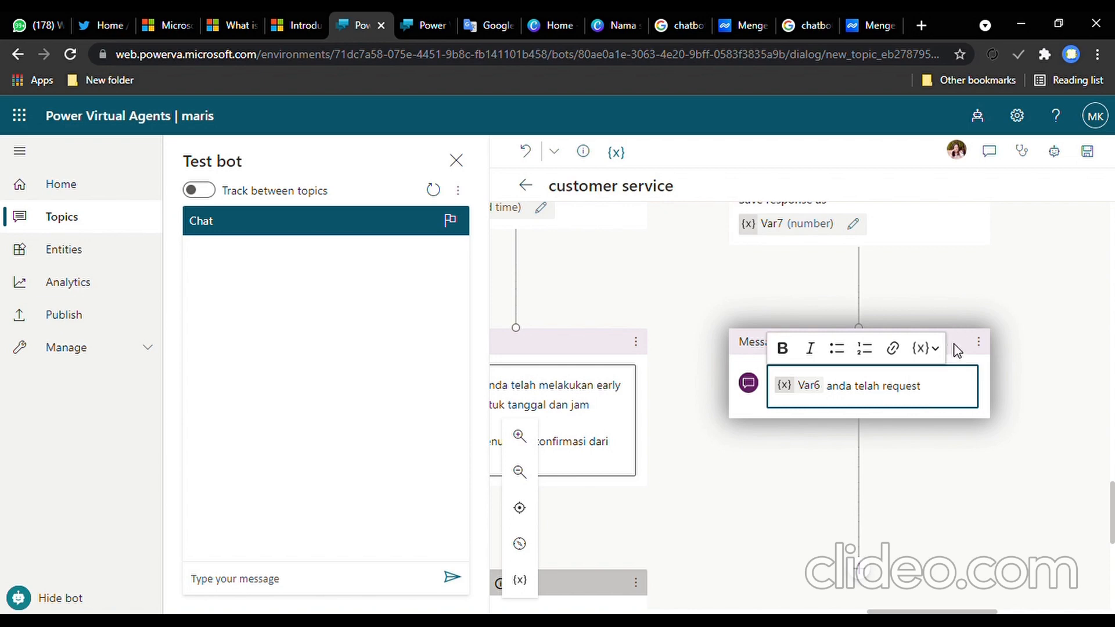
left_click(924, 348)
left_click(936, 429)
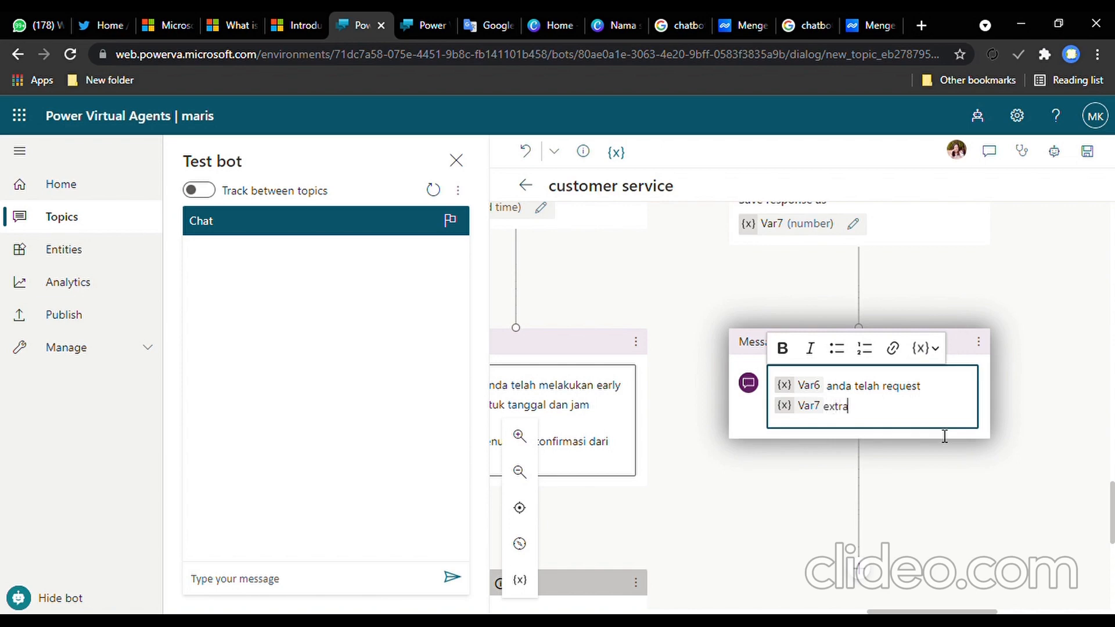
Step: Complete the message after Var7 with "extra bed. housekeeping kami akan segera mengirim extrabed ke kamar anda."
type("extra bed")
type("kami aka")
type("n segera")
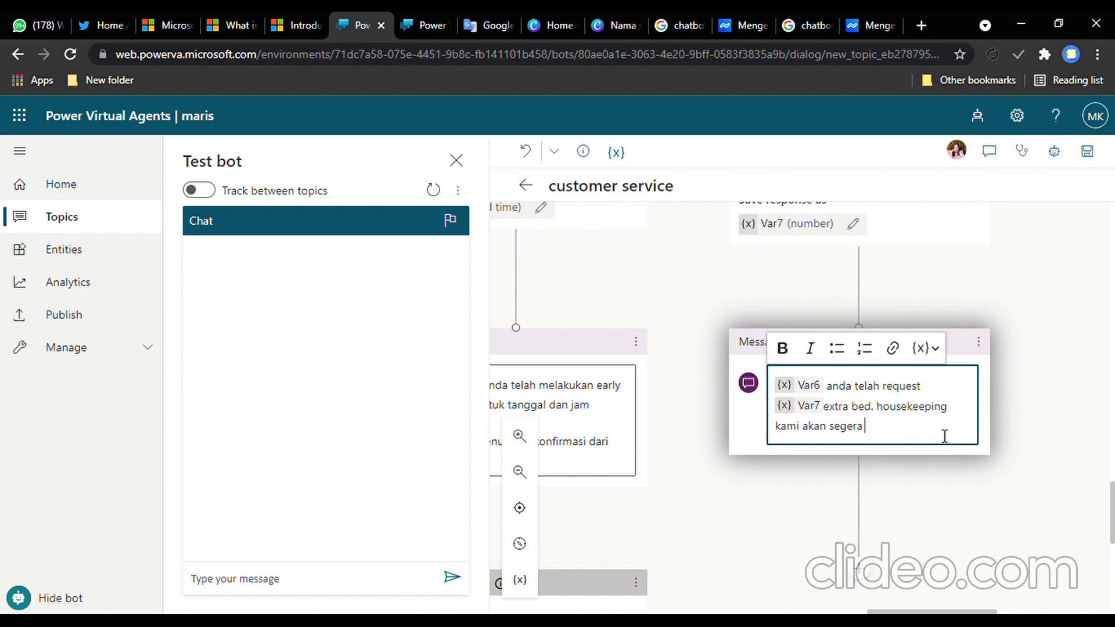
type("mengirim extrabed ke")
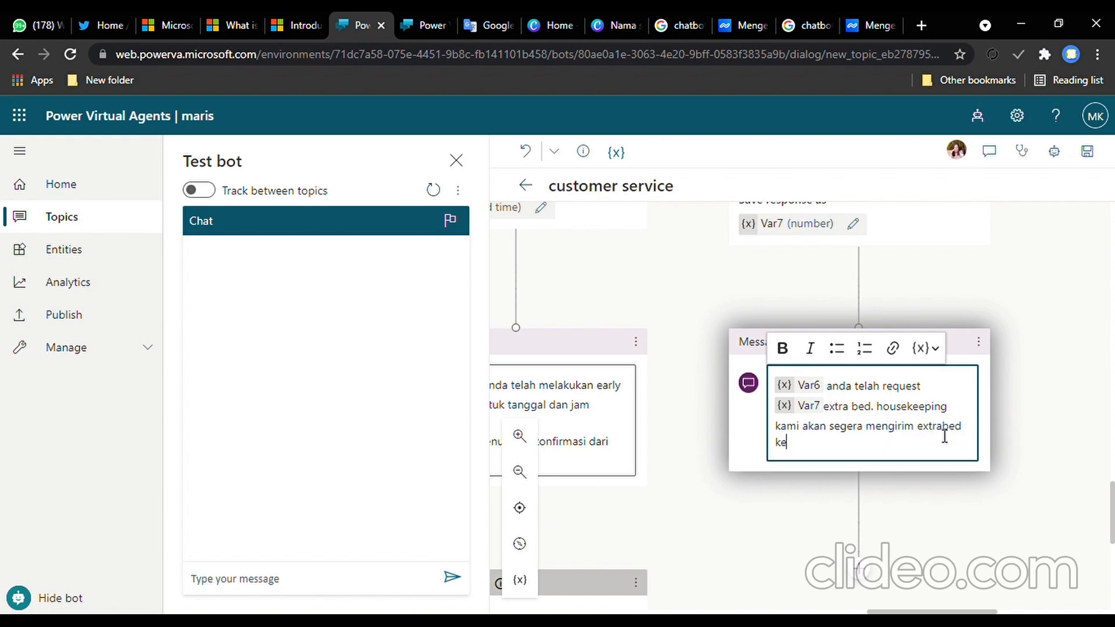
type(" kamar anda.")
Step: End the conversation below the extra bed message with the Akhir Percakapan topic
left_click(866, 488)
left_click(864, 488)
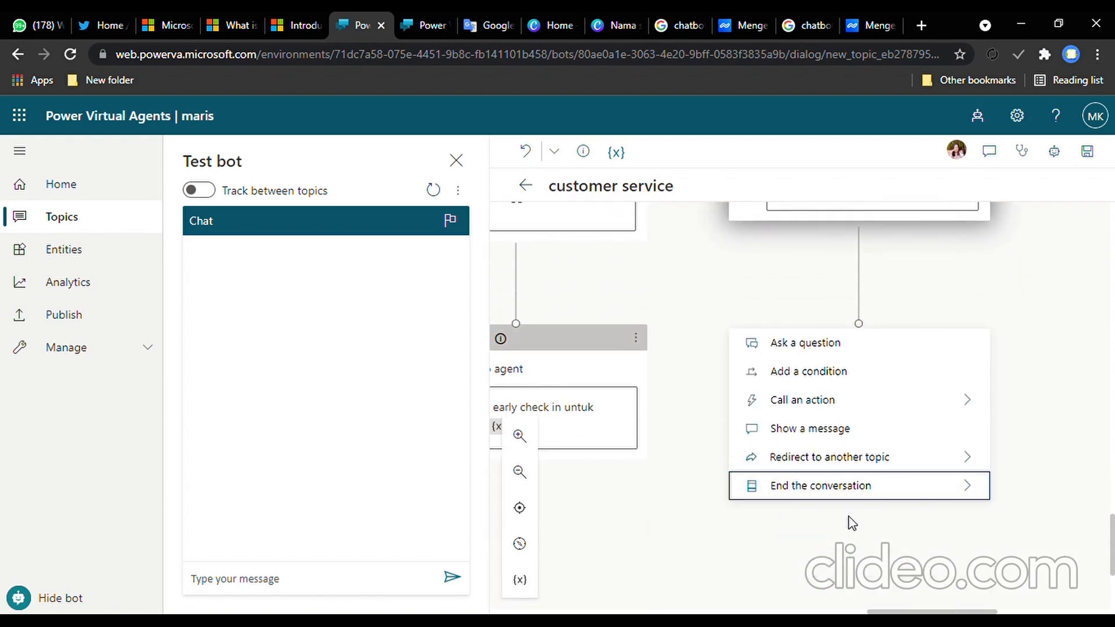
left_click(823, 495)
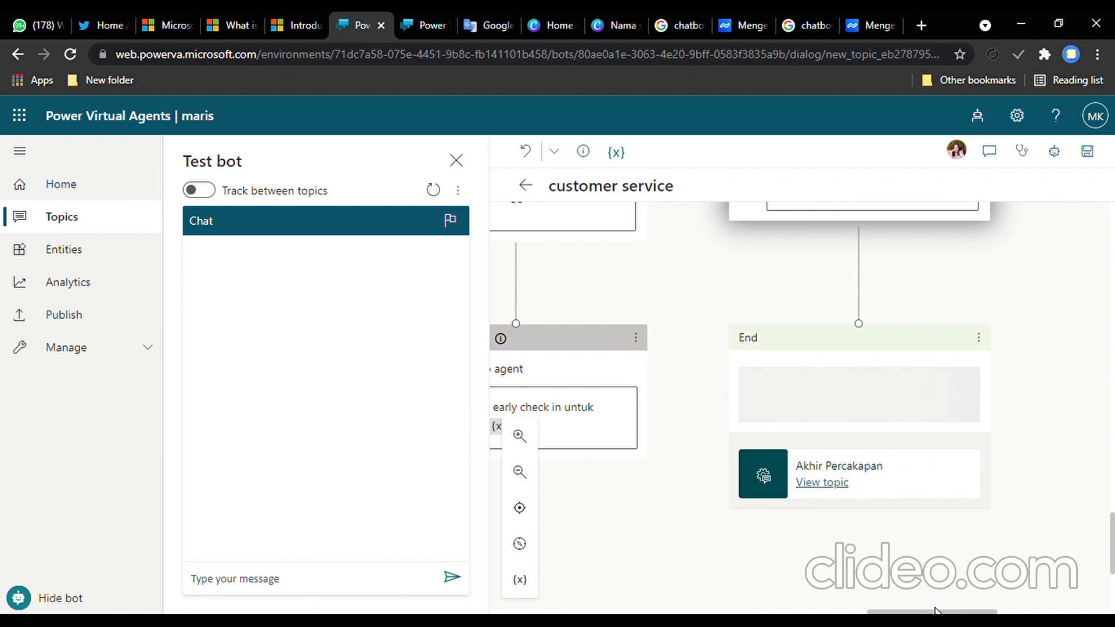
Step: End the conversation below the message "check in dilakukan jam 14.00"
left_click_drag(942, 613, 781, 610)
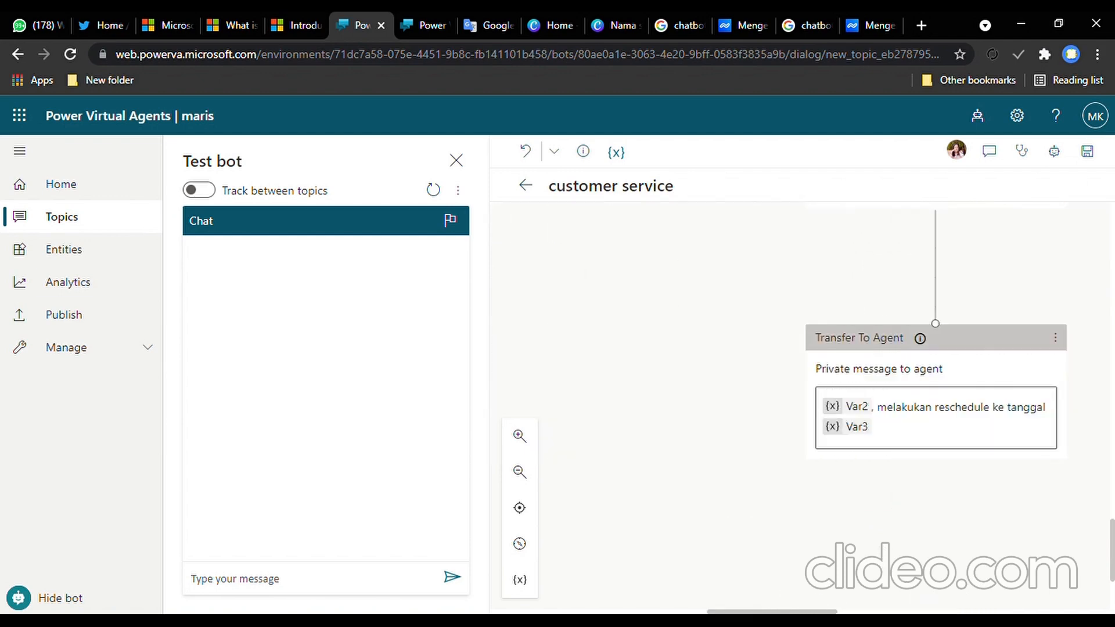
scroll(953, 467, "up", 5)
scroll(845, 526, "down", 2)
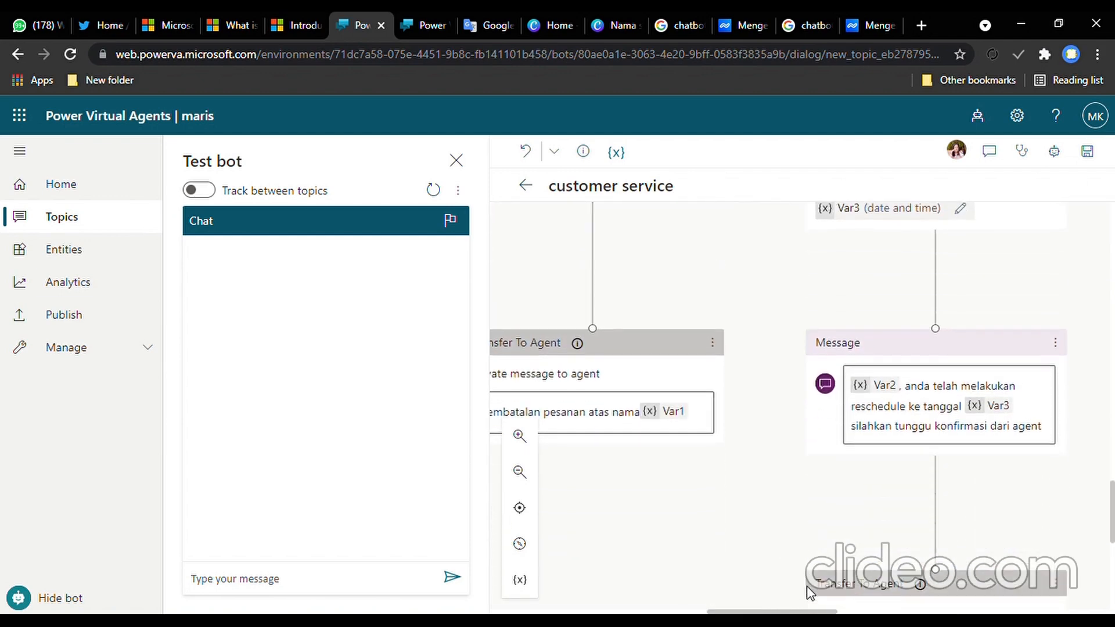
left_click_drag(807, 612, 785, 605)
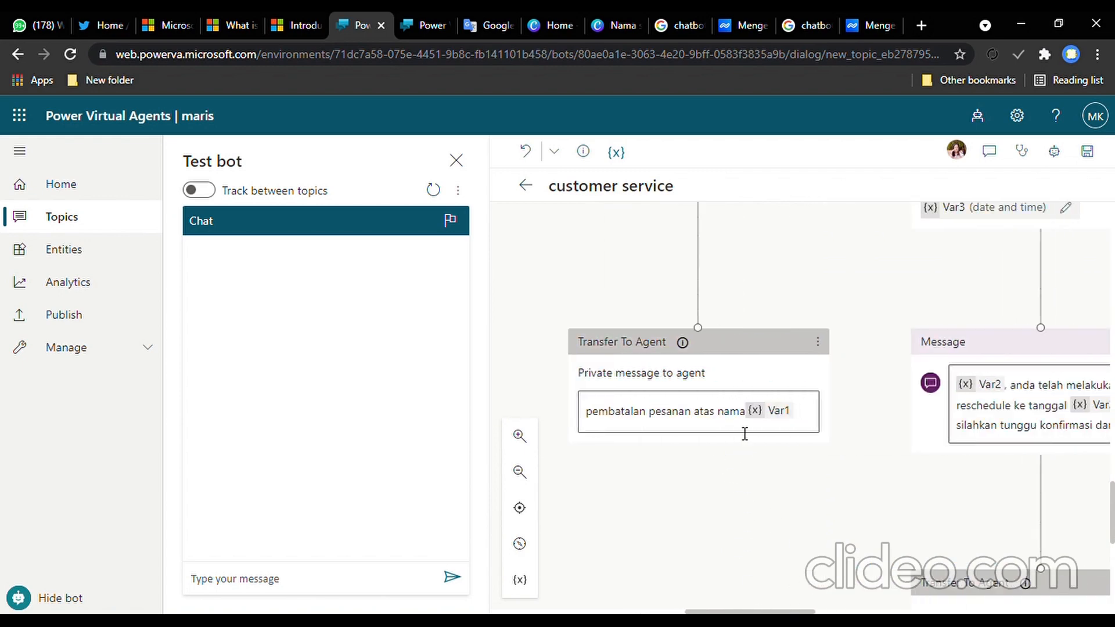
left_click_drag(794, 610, 655, 611)
scroll(803, 372, "up", 9)
scroll(803, 382, "down", 2)
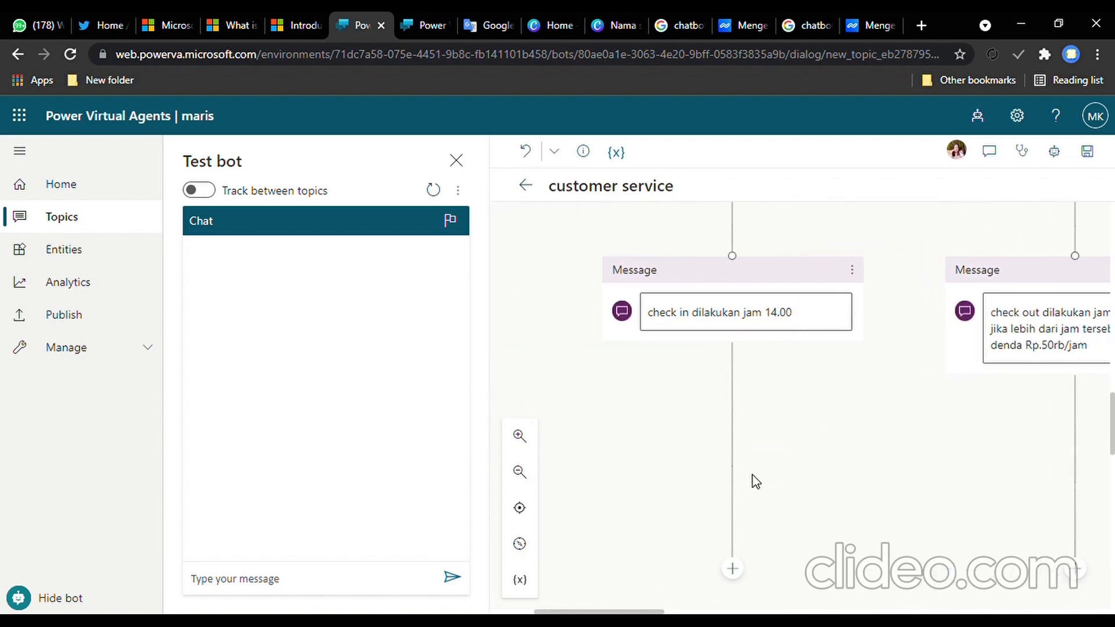
scroll(746, 471, "down", 2)
left_click(733, 411)
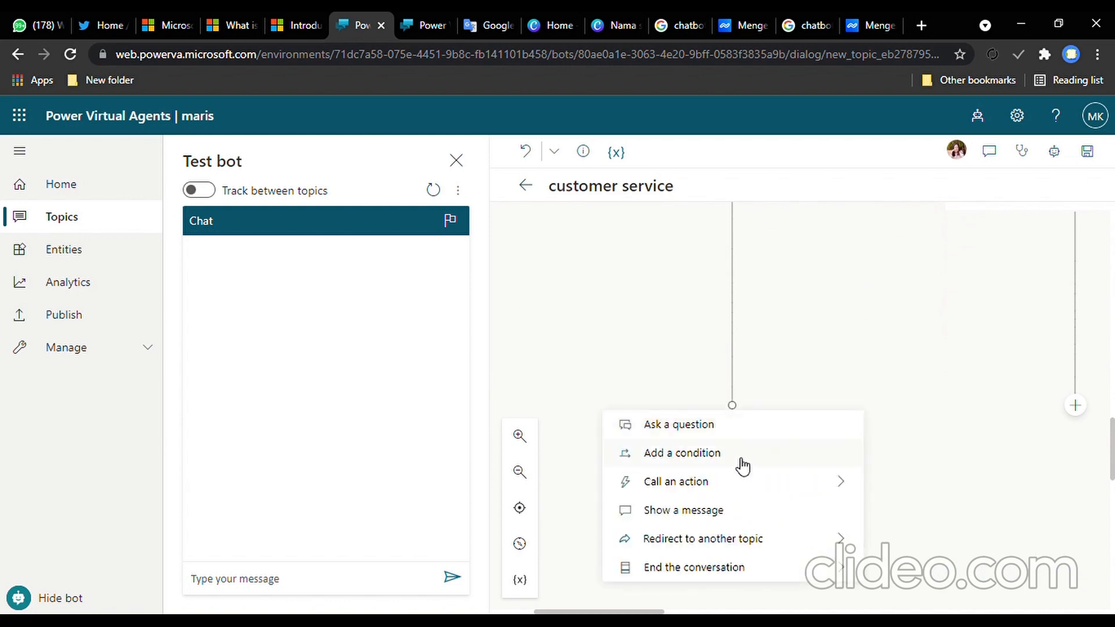
mouse_move(729, 573)
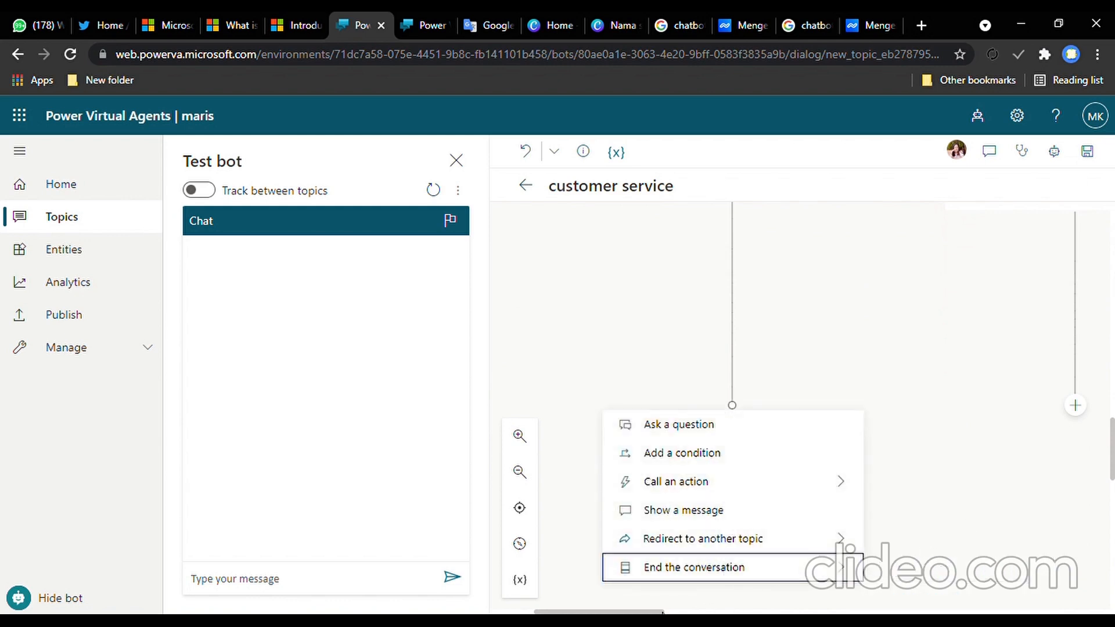
Step: End the conversation below the check-out time message in the "kapan check out" branch
left_click_drag(641, 612, 687, 612)
left_click(853, 411)
mouse_move(865, 569)
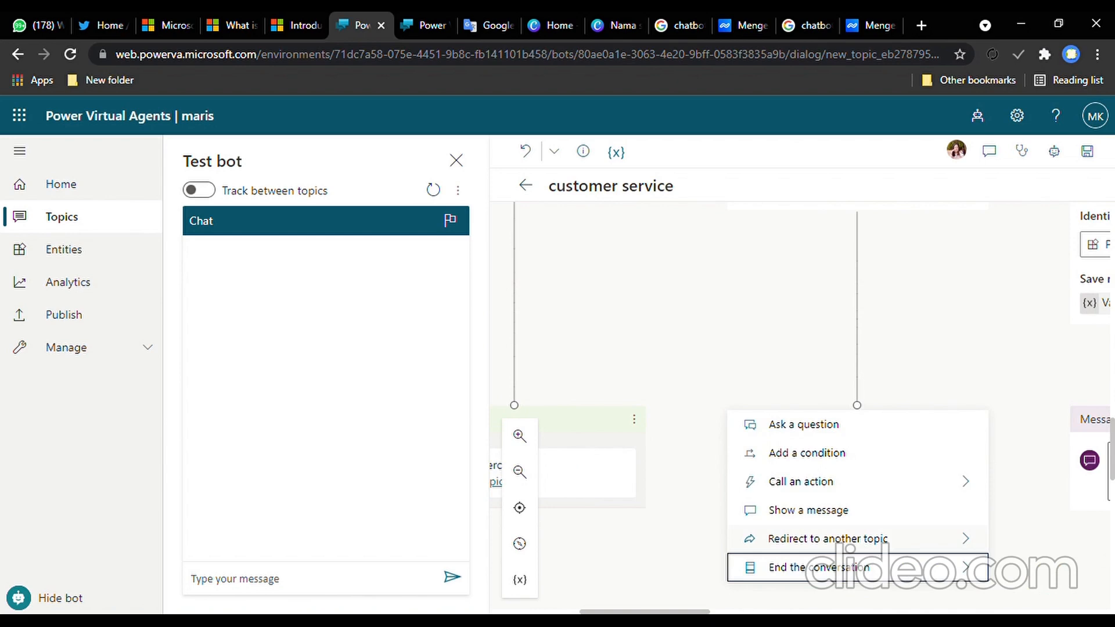
Step: Look over the conversation flow from its branches up to the trigger phrases and save the topic
scroll(1008, 424, "up", 10)
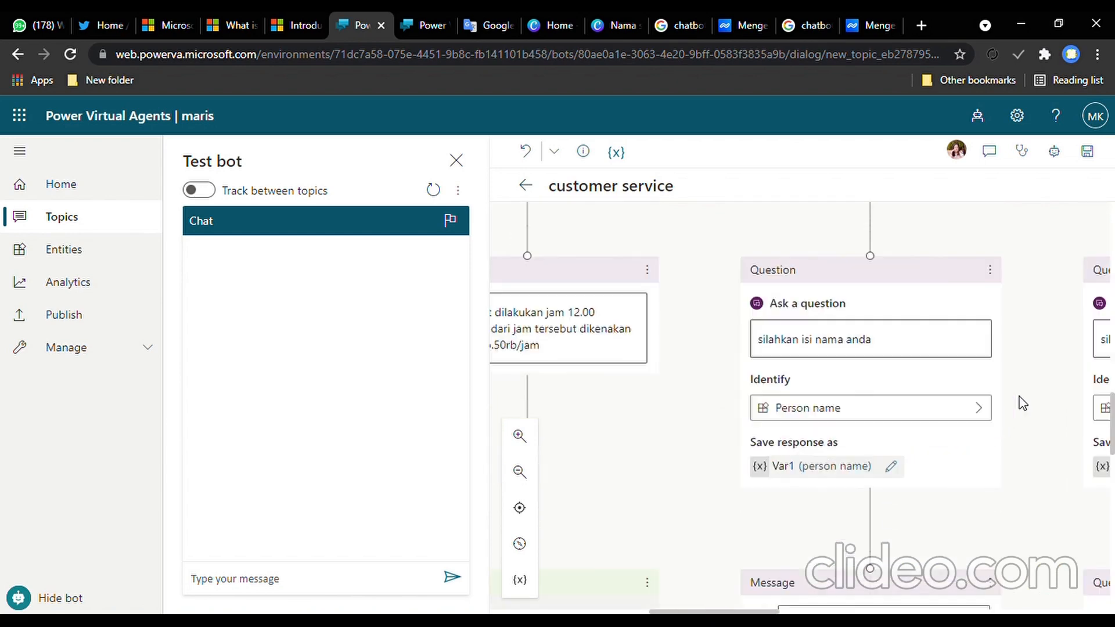
scroll(1021, 401, "down", 2)
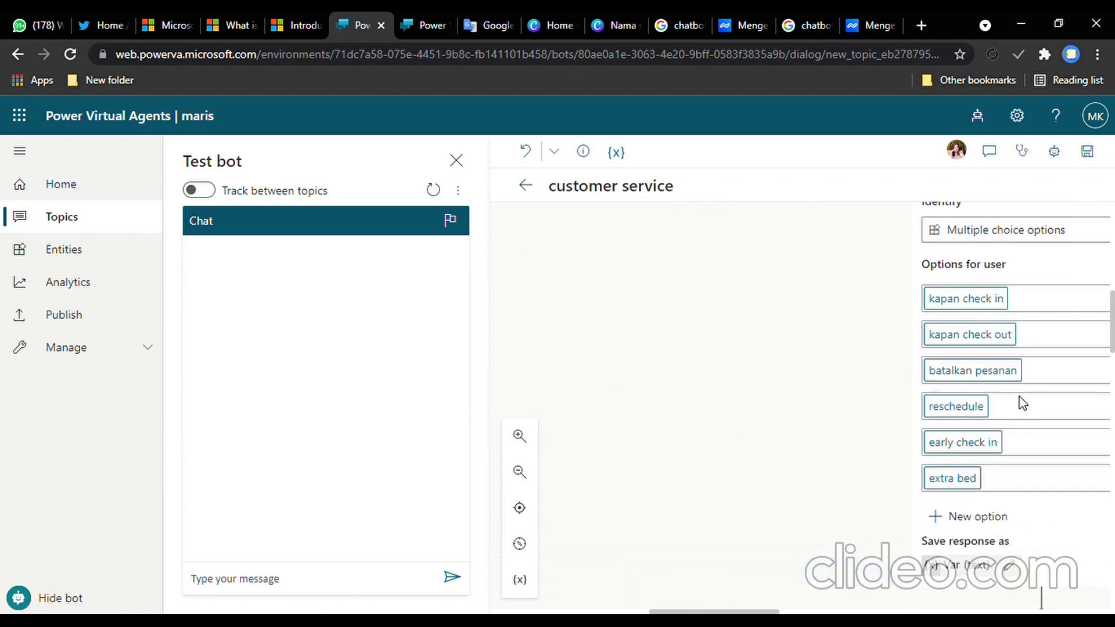
left_click_drag(739, 609, 483, 602)
scroll(964, 391, "up", 5)
scroll(962, 395, "up", 5)
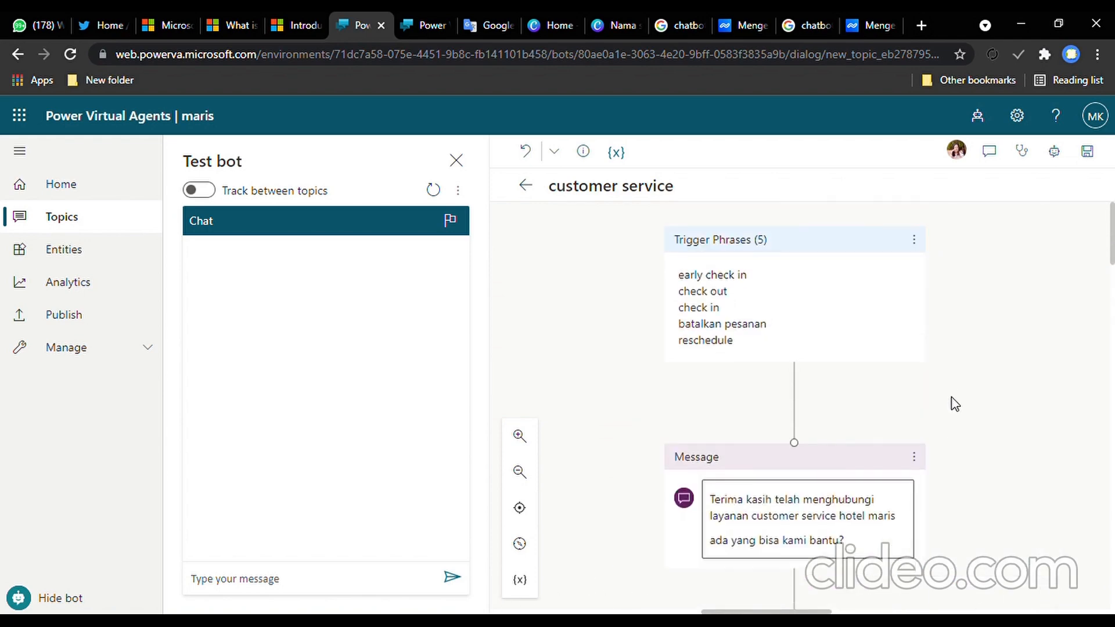
scroll(956, 403, "down", 15)
scroll(953, 402, "up", 3)
scroll(952, 402, "up", 15)
left_click(1088, 151)
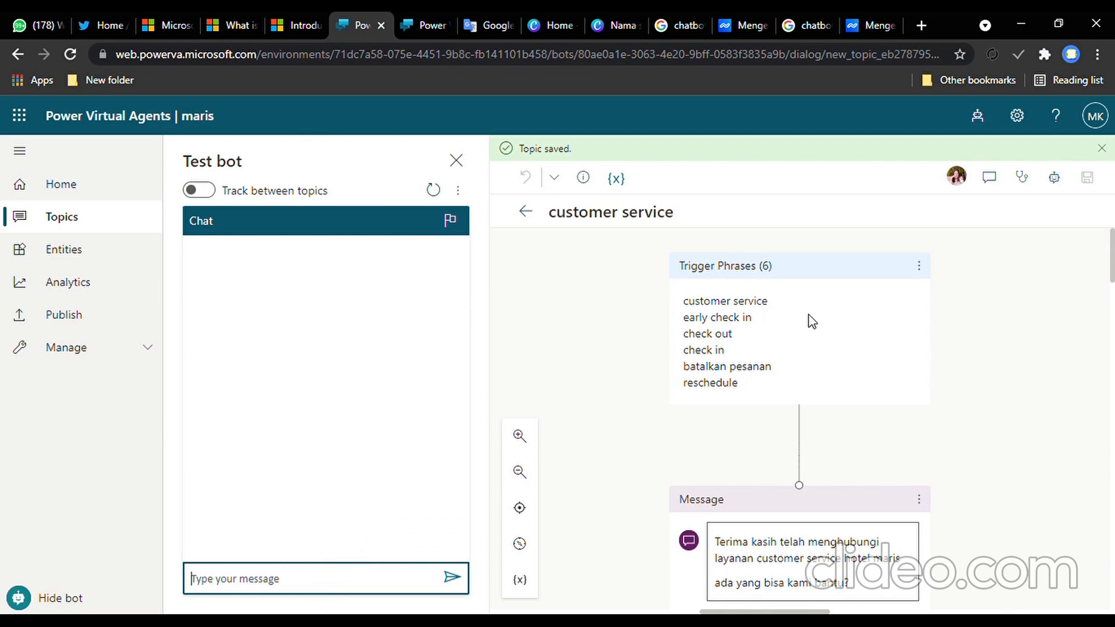
Step: Start a test conversation with the bot by sending the trigger phrase "customer service"
scroll(812, 321, "down", 10)
scroll(819, 337, "up", 8)
scroll(824, 352, "up", 3)
type("customer")
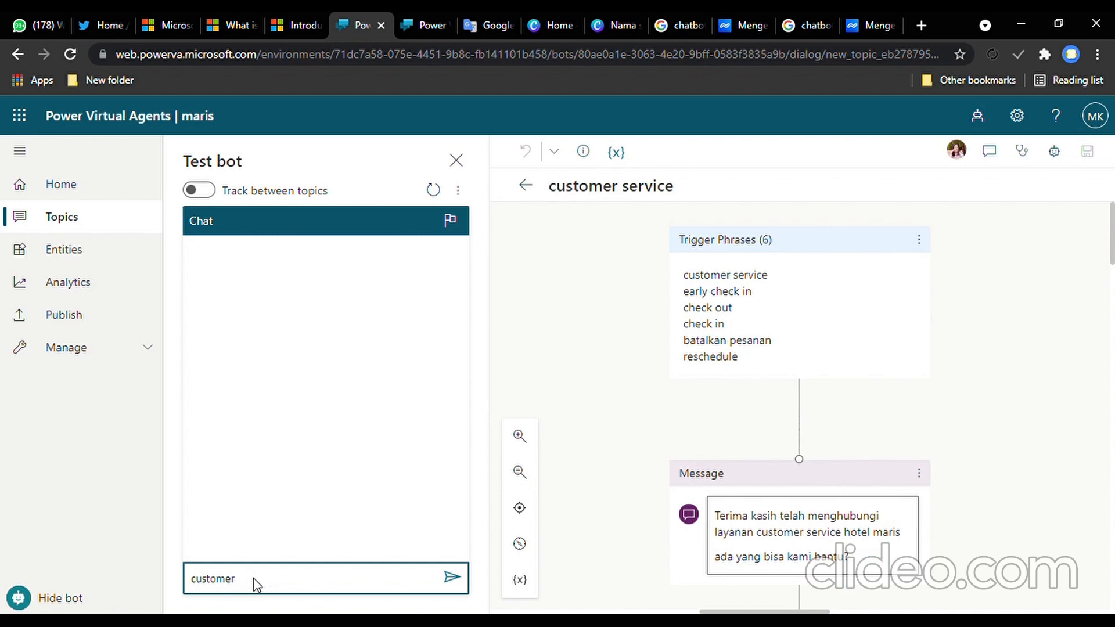
type(" service")
key("Return")
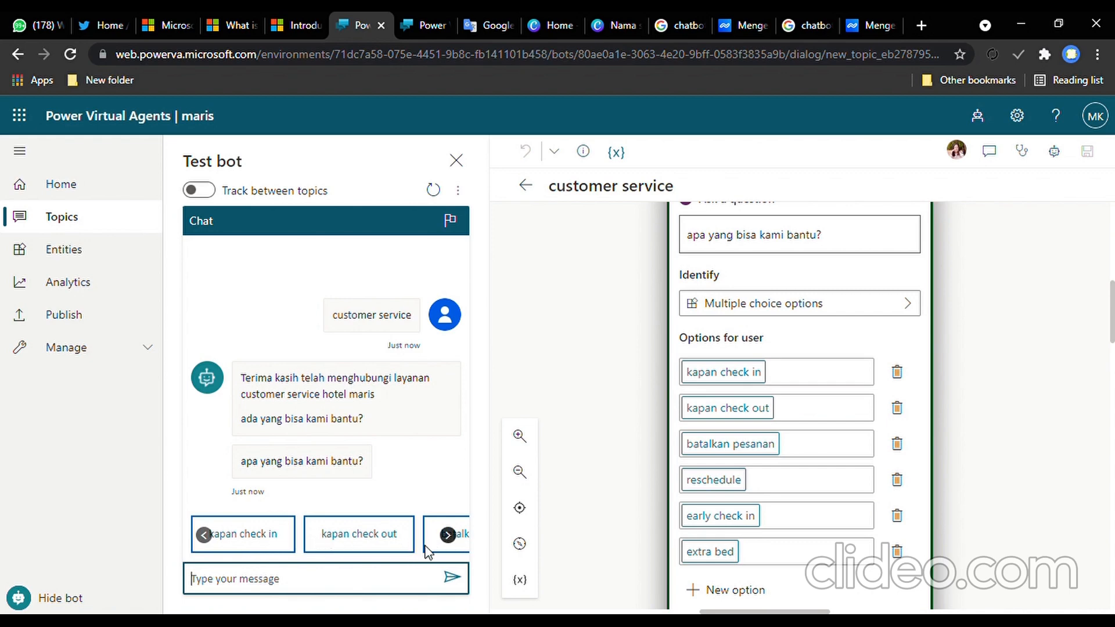
Step: Choose "kapan check in" in the test chat and answer "Ya" to whether the question was answered
left_click(253, 541)
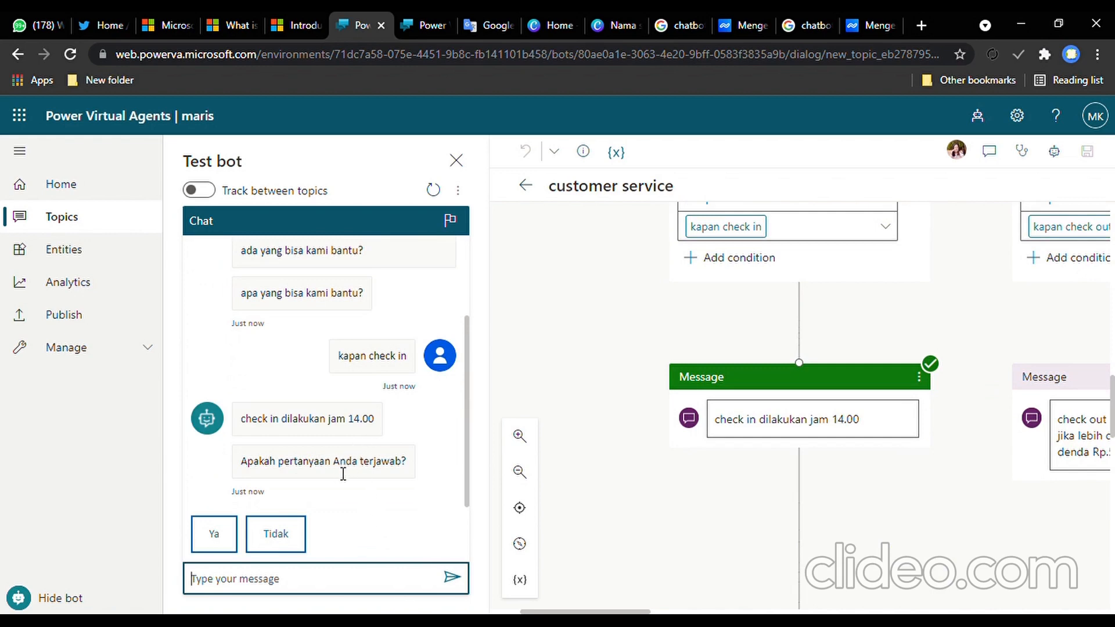
left_click(220, 529)
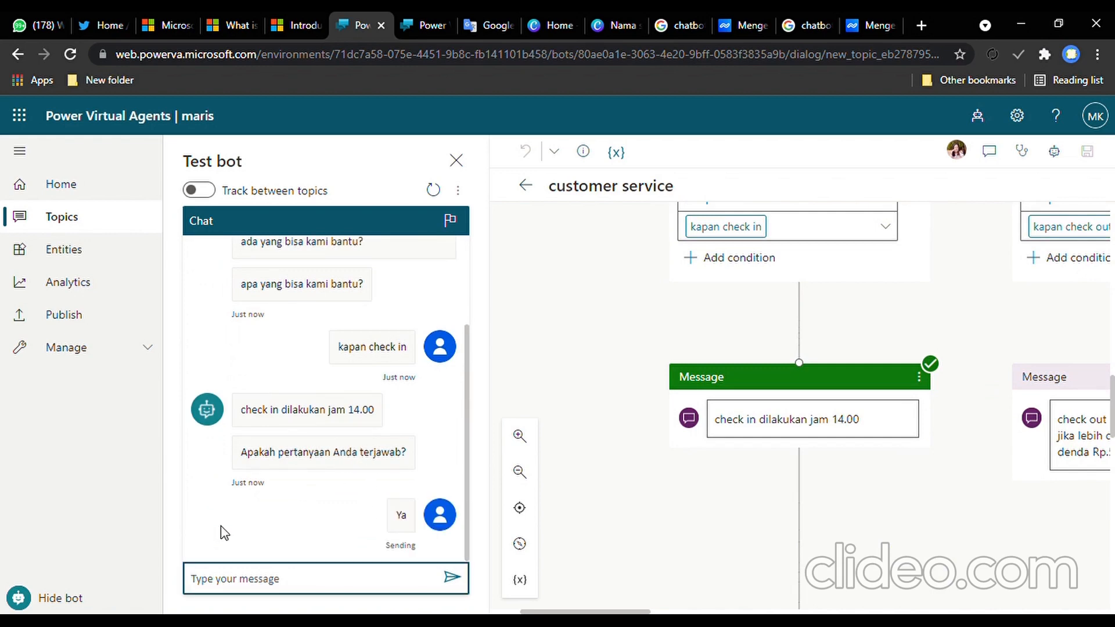
left_click(327, 582)
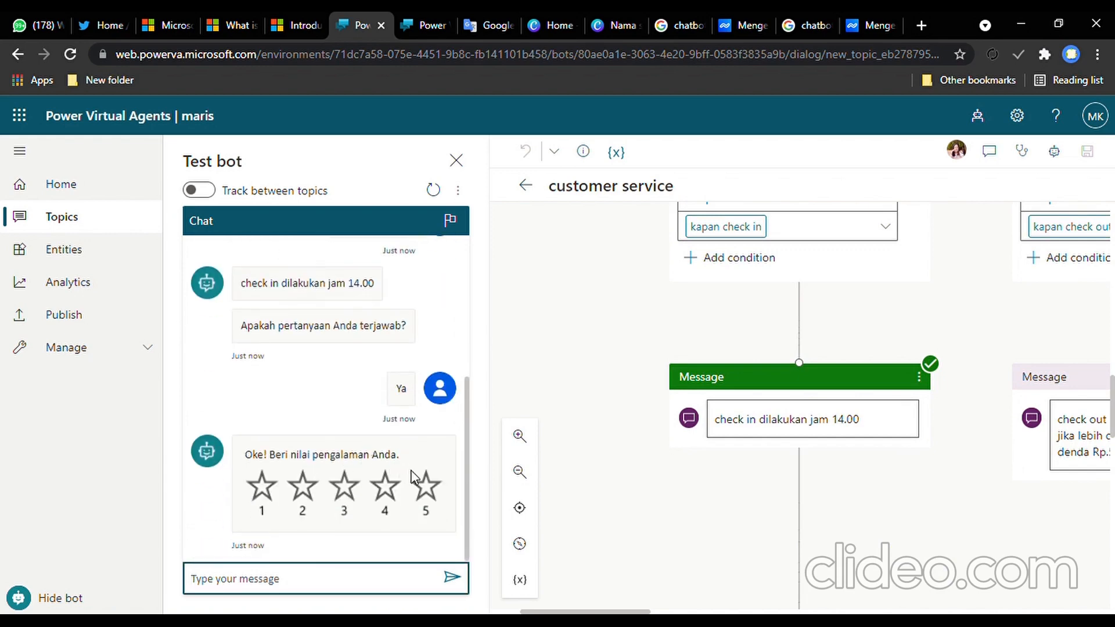
Step: Rate the test chat 5 stars and continue it with "Ya" and the trigger phrase "customer service"
left_click(427, 491)
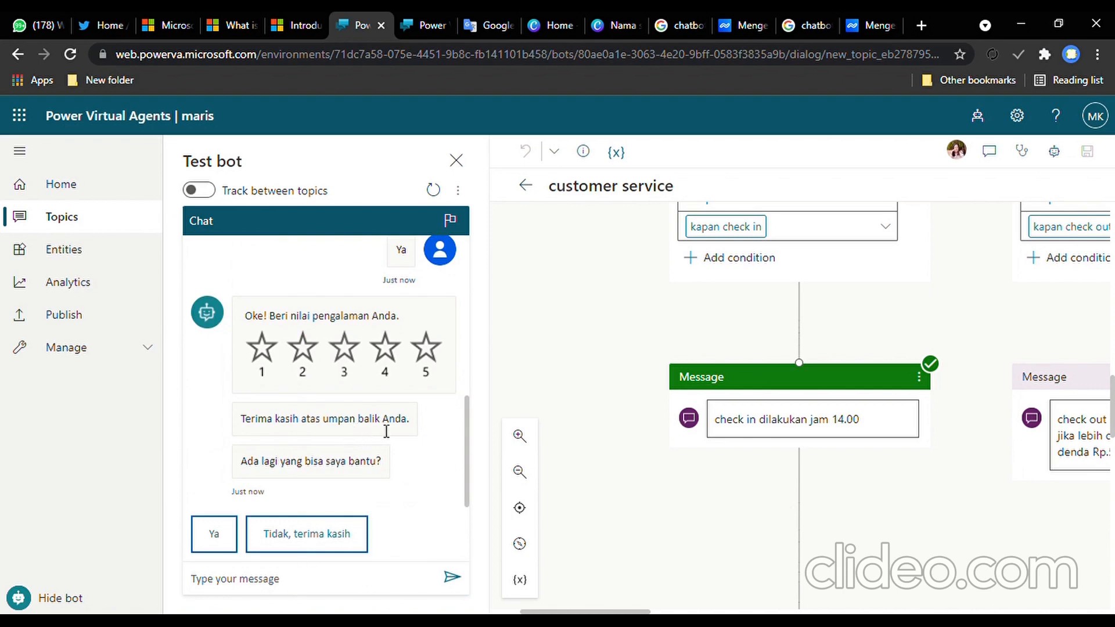
left_click(211, 527)
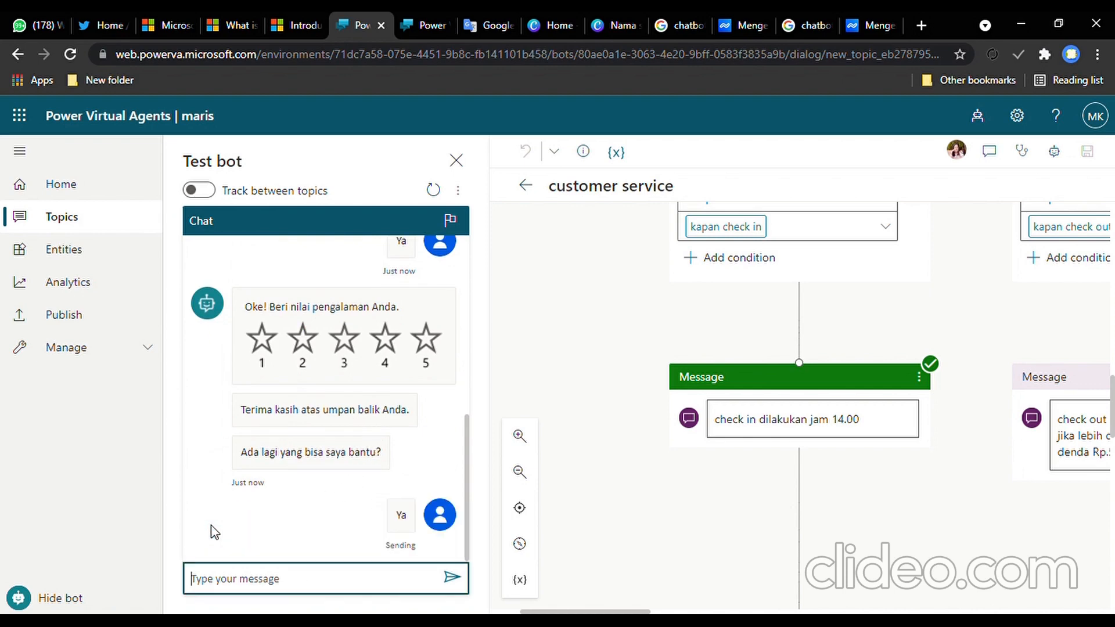
left_click(270, 581)
type("cus")
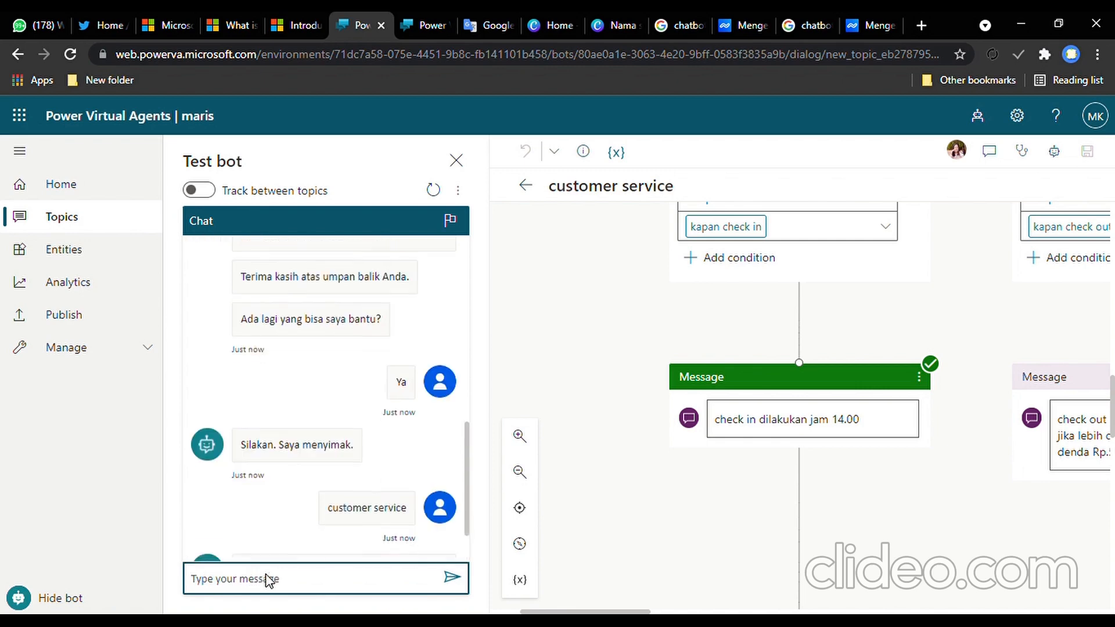
left_click(346, 583)
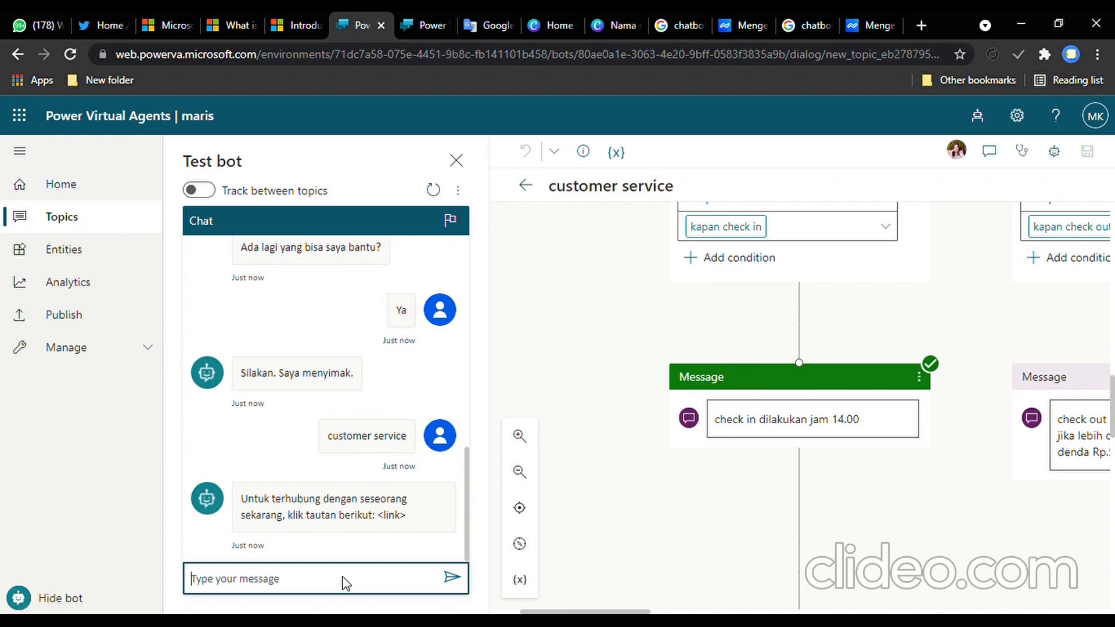
type("customer service")
key("Return")
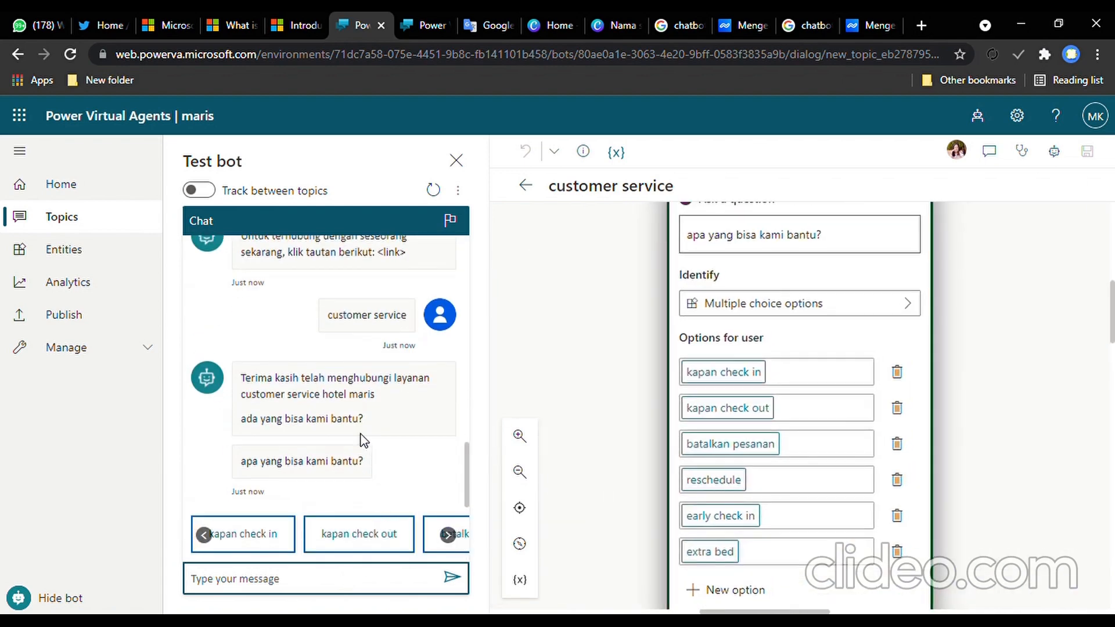
Step: Choose "batalkan pesanan" in the test chat and answer the name question with the customer's name
left_click(447, 536)
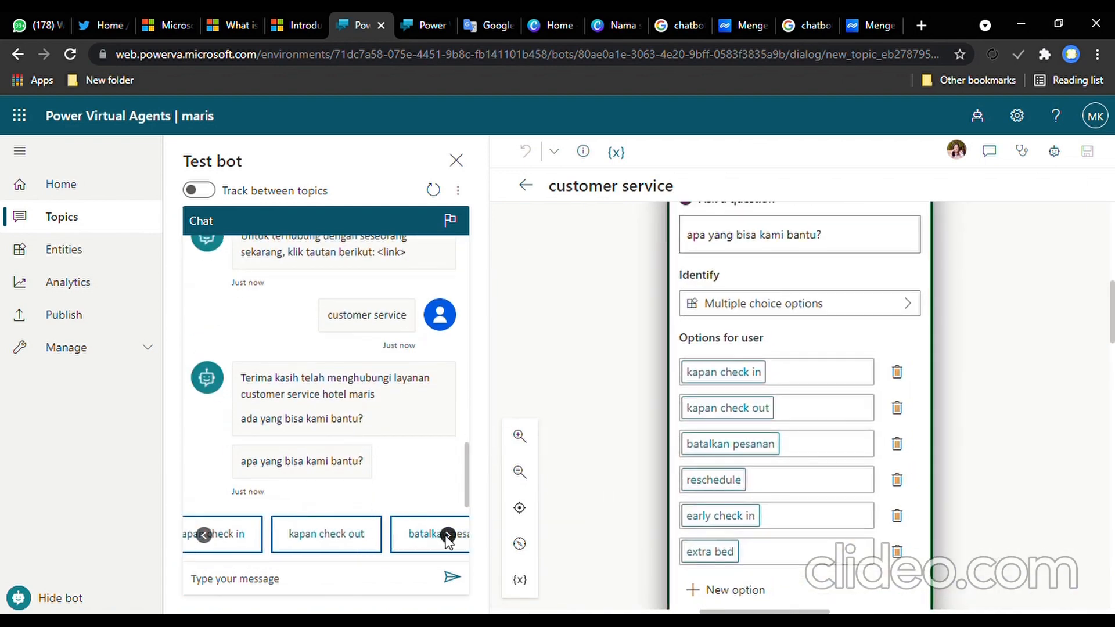
left_click(447, 535)
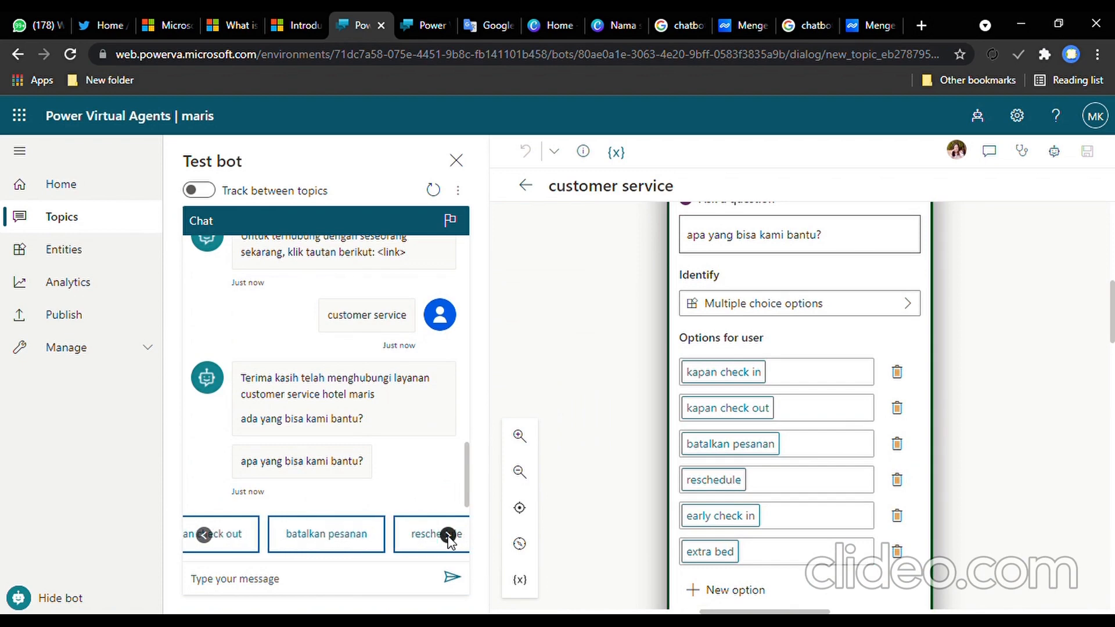
left_click(366, 537)
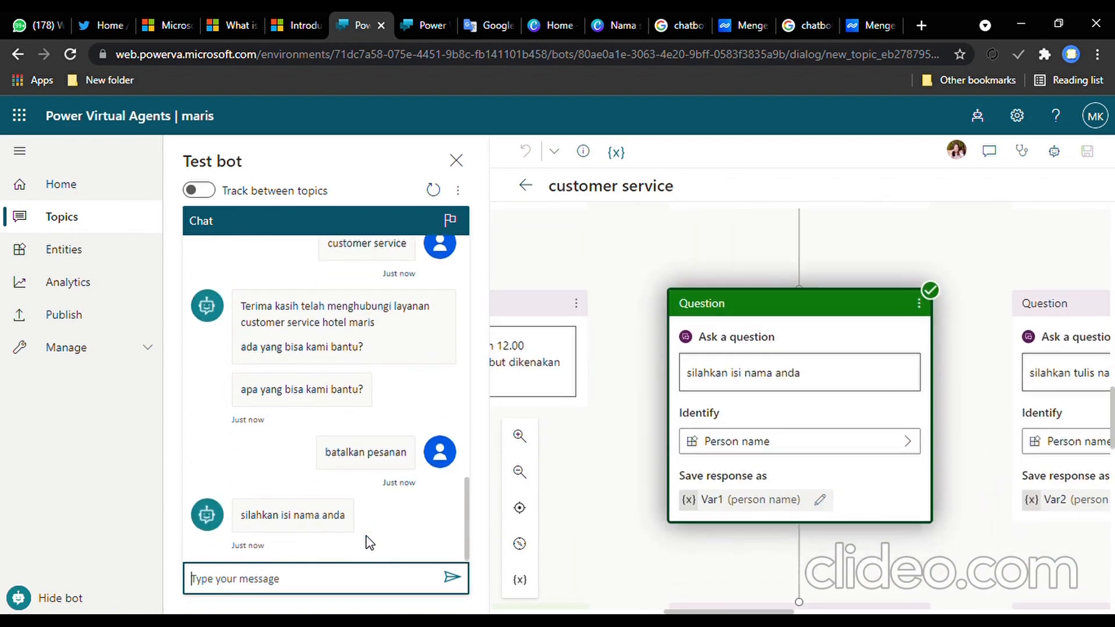
type("maris")
key("Return")
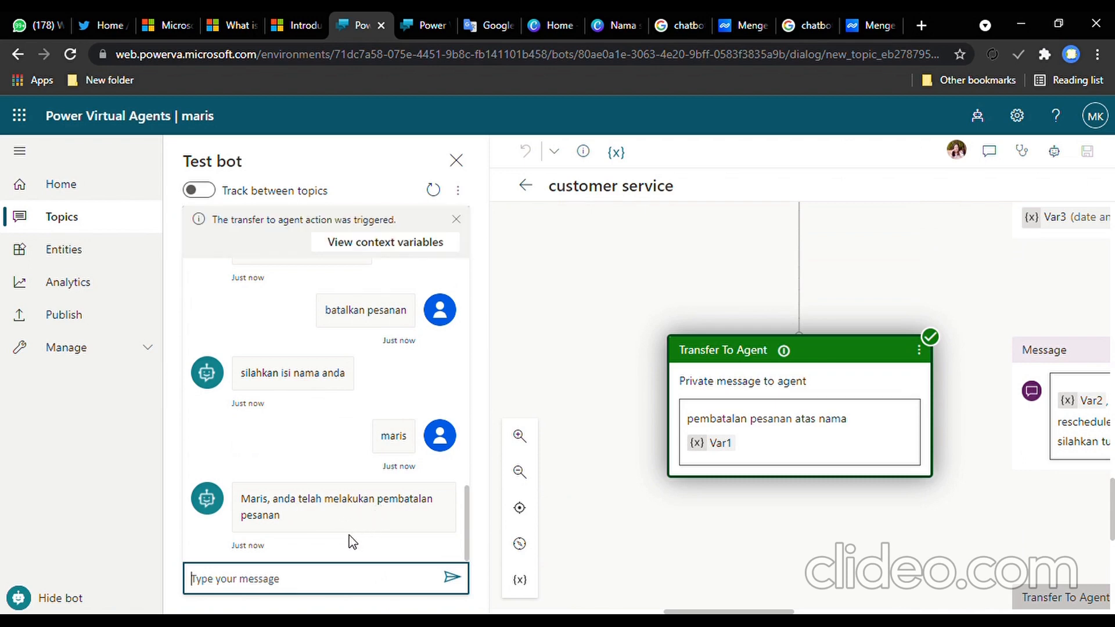
Step: Send "customer service" again in the test chat and choose the "reschedule" option
left_click(298, 585)
left_click(297, 584)
type("customer service")
key("Return")
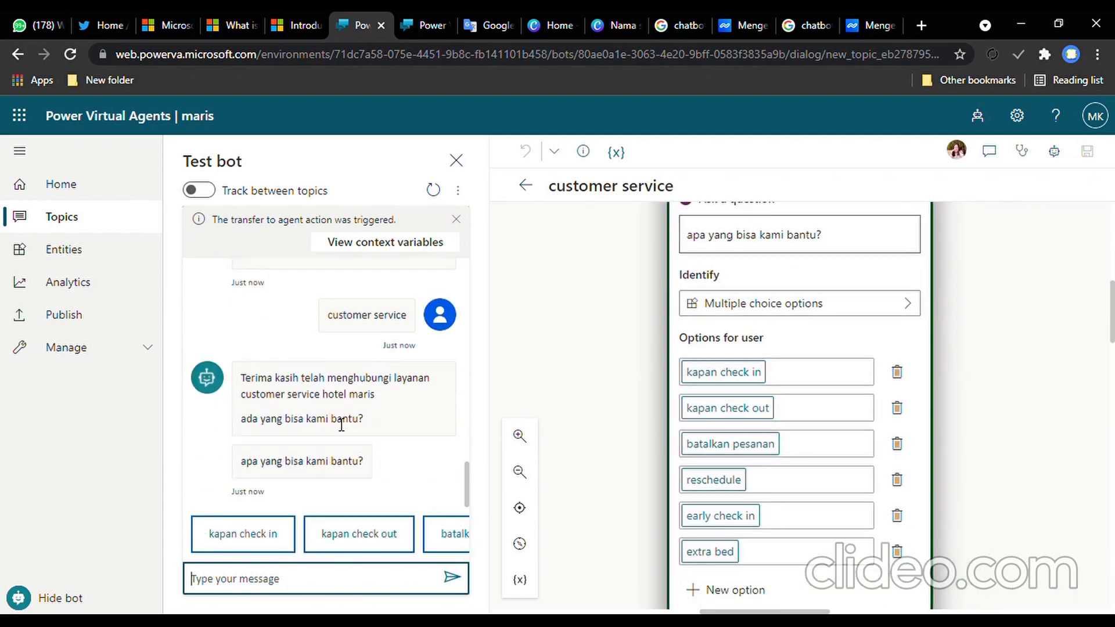
left_click(451, 535)
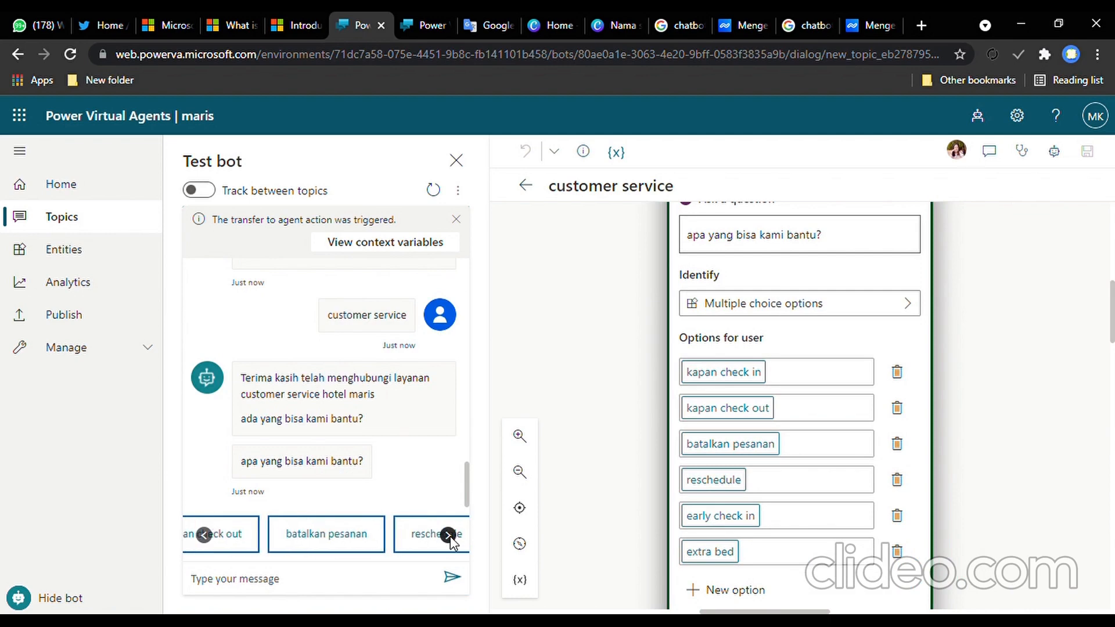
left_click(349, 535)
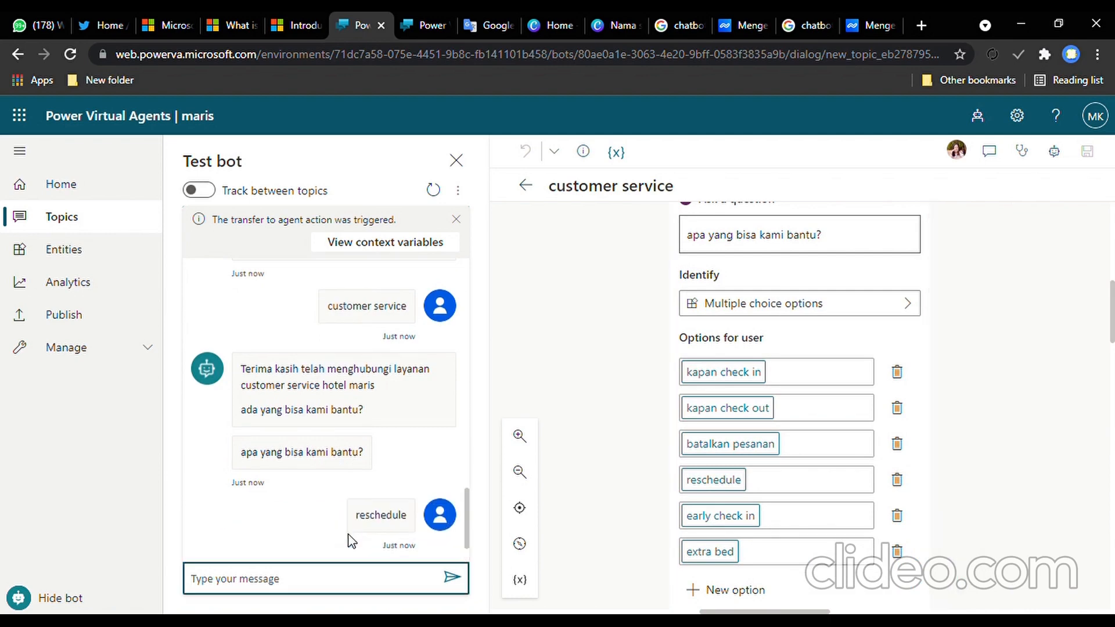
Step: Answer the reschedule questions with the customer's name and the date 11/11/2021
type("m")
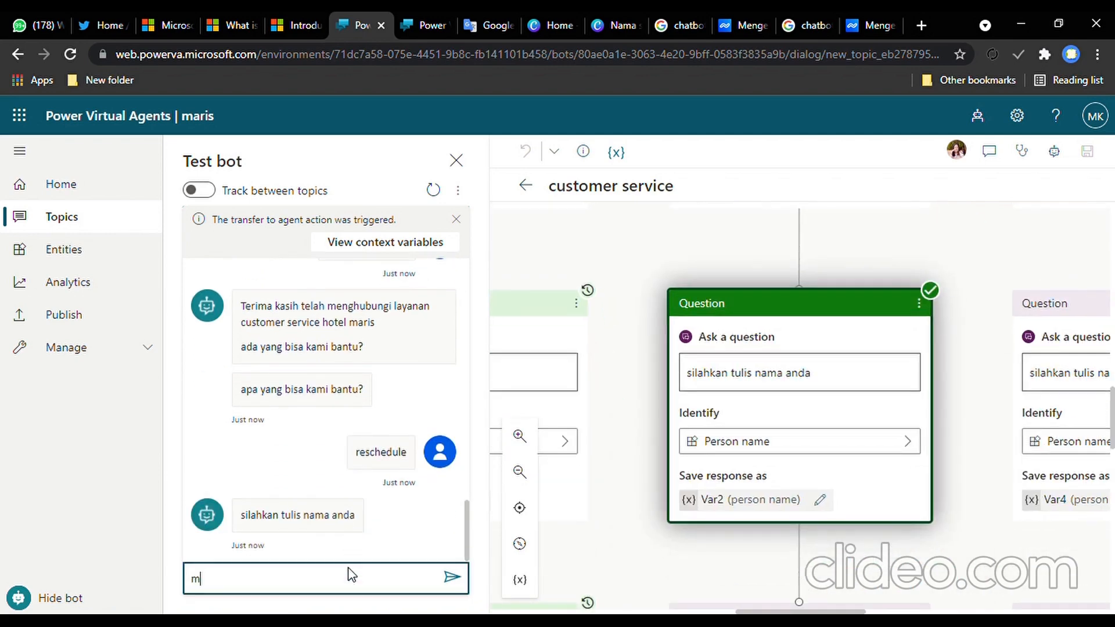
type("aris")
key("Return")
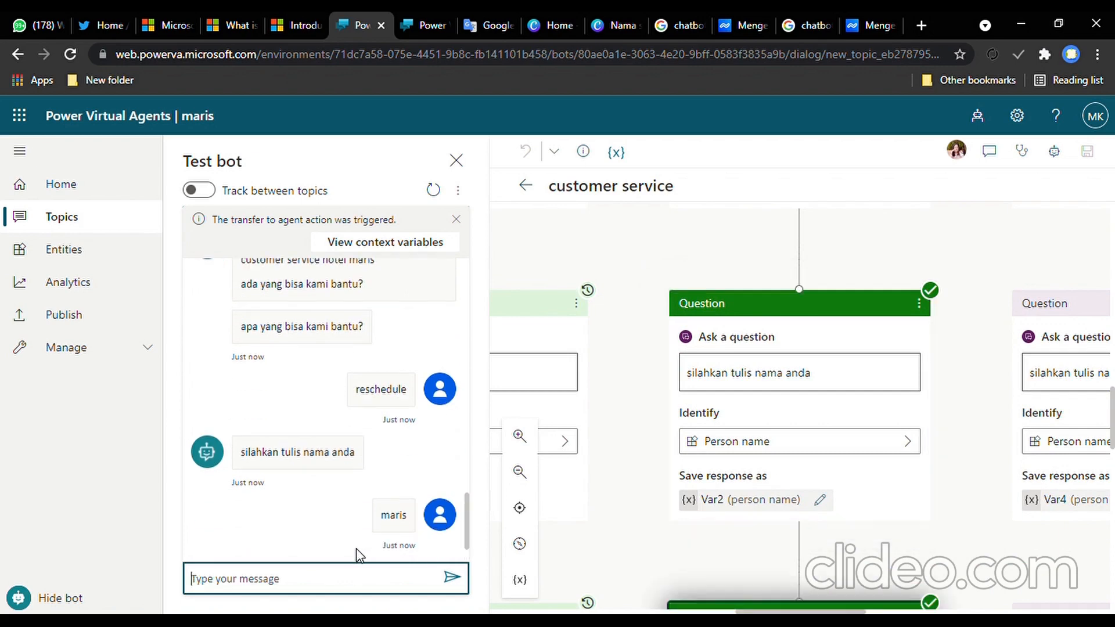
left_click(362, 583)
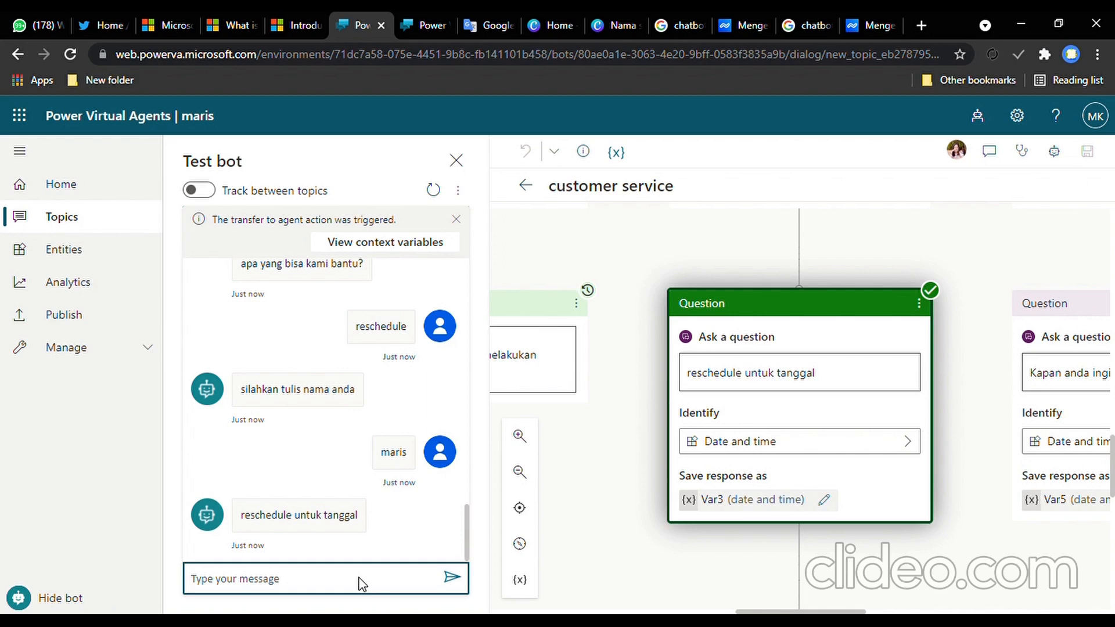
type("11/11/2021")
key("Return")
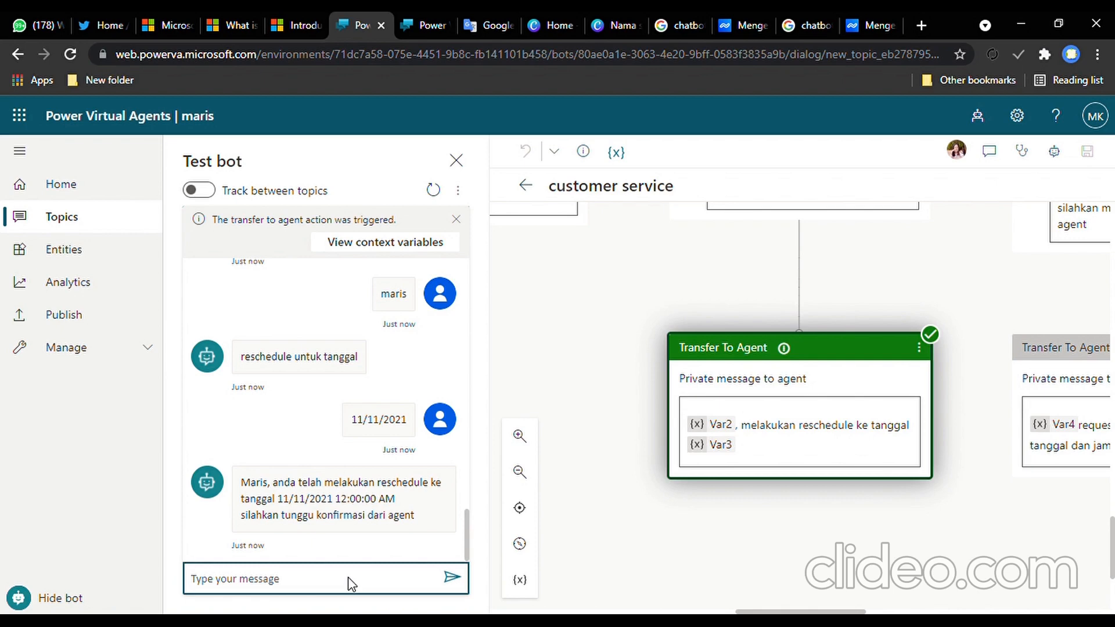
Step: Try to bring back the topic's options by sending "customer service" twice in the test chat
type("customer service")
key("Return")
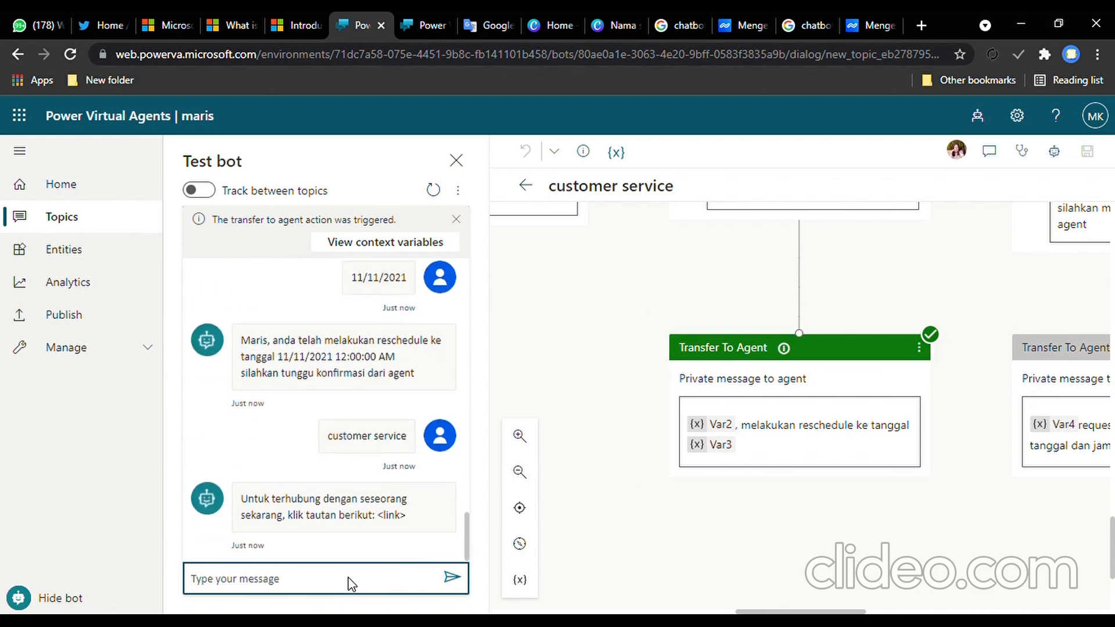
type("customer service")
key("Return")
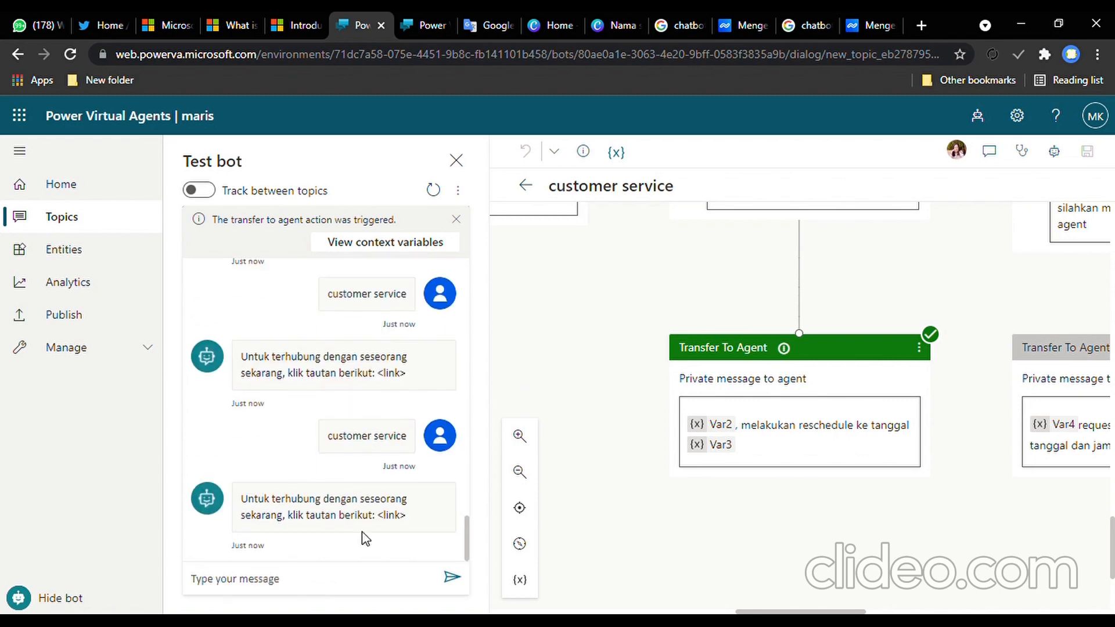
Step: Restart the test conversation, trigger the topic with "customer service" and choose "extra bed"
left_click(435, 190)
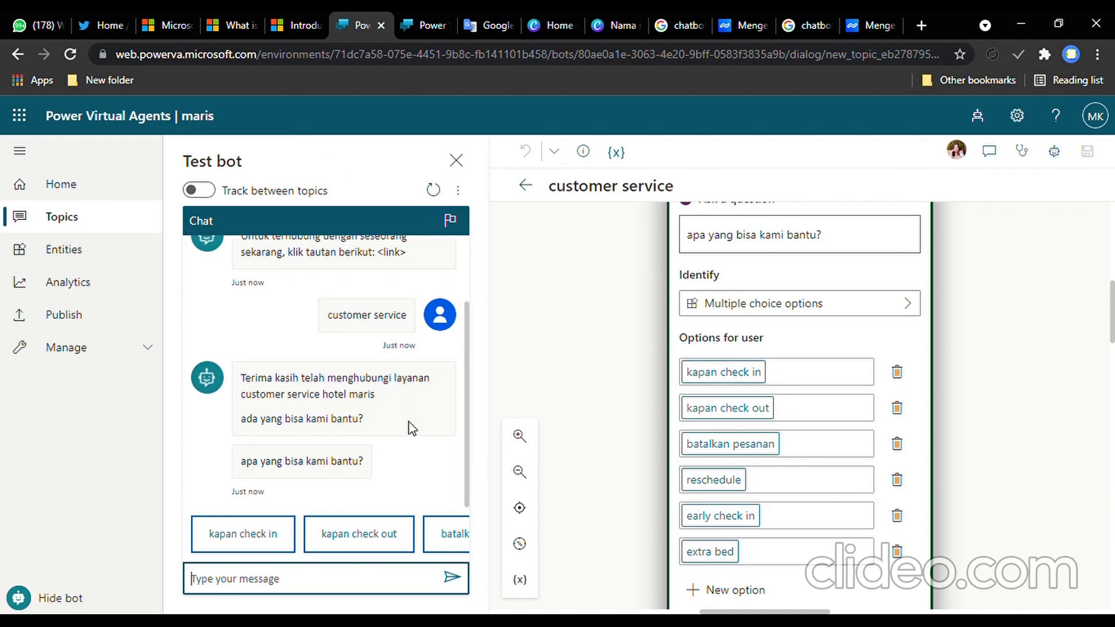
left_click(447, 535)
left_click(448, 535)
left_click(448, 535)
left_click(448, 535)
left_click(448, 535)
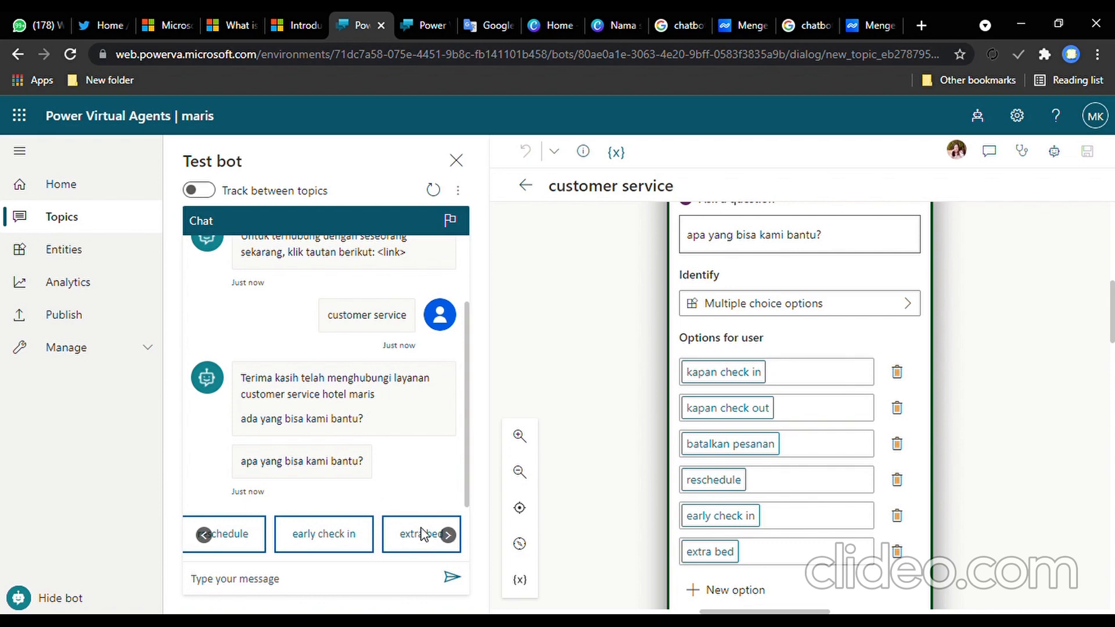
left_click(424, 535)
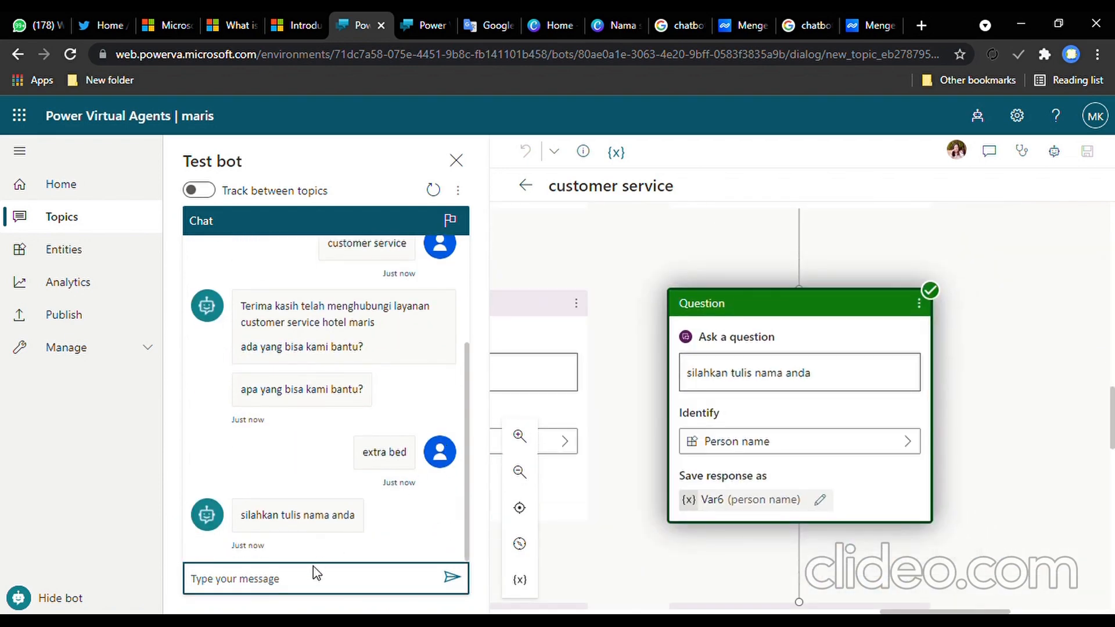
Step: Request 2 extra beds under the customer's name and answer "Ya" to whether the question was answered
type("maris")
key("Return")
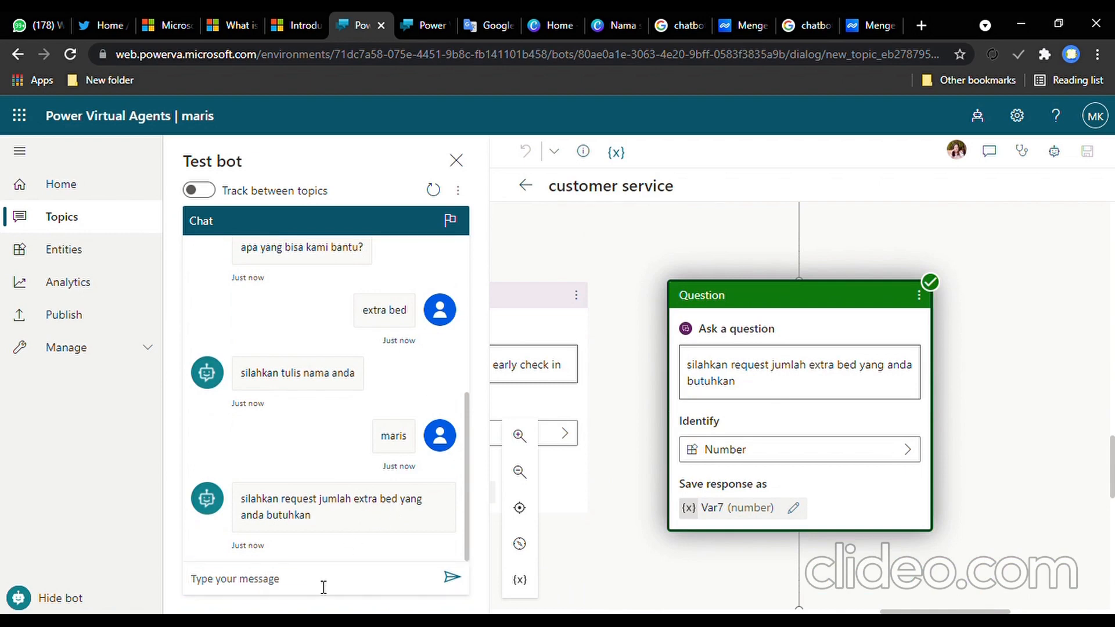
type("2")
key("Return")
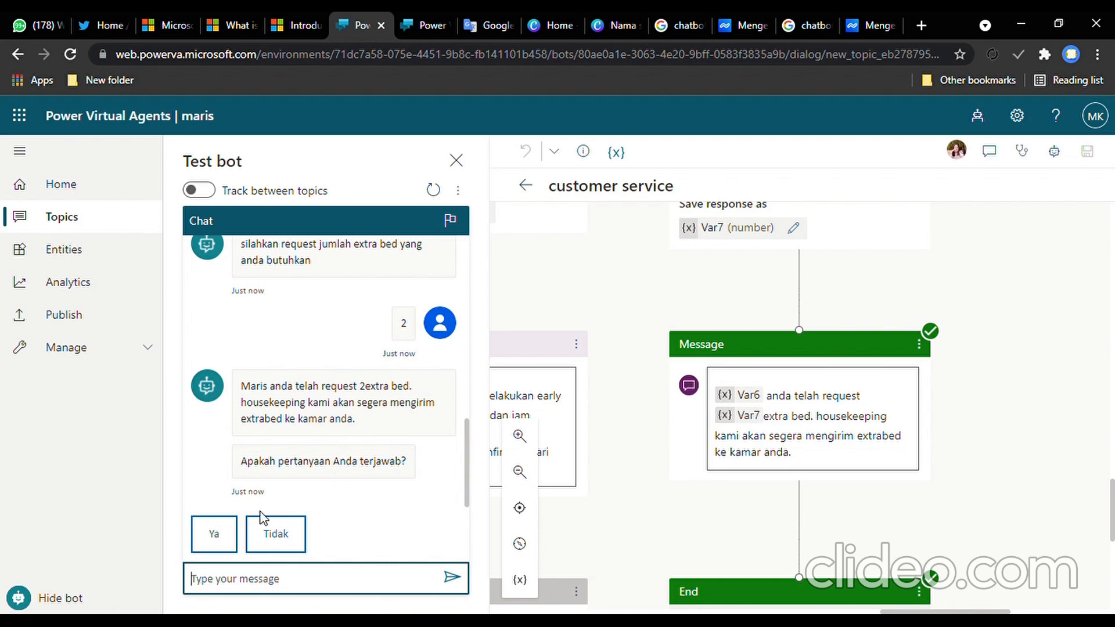
left_click(213, 541)
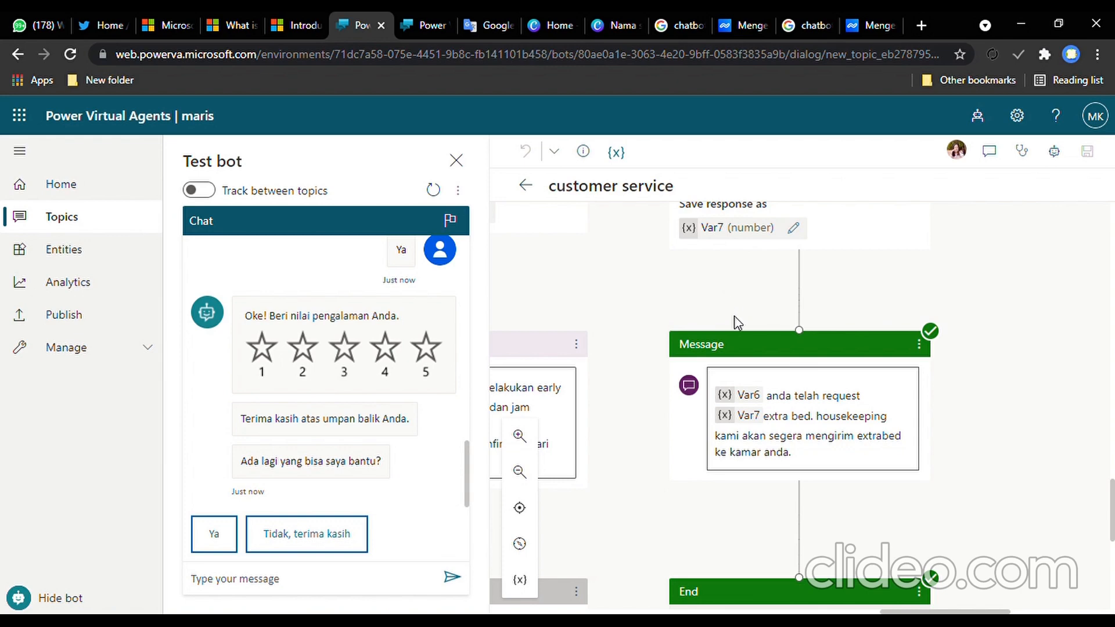
scroll(874, 372, "up", 5)
scroll(871, 374, "up", 10)
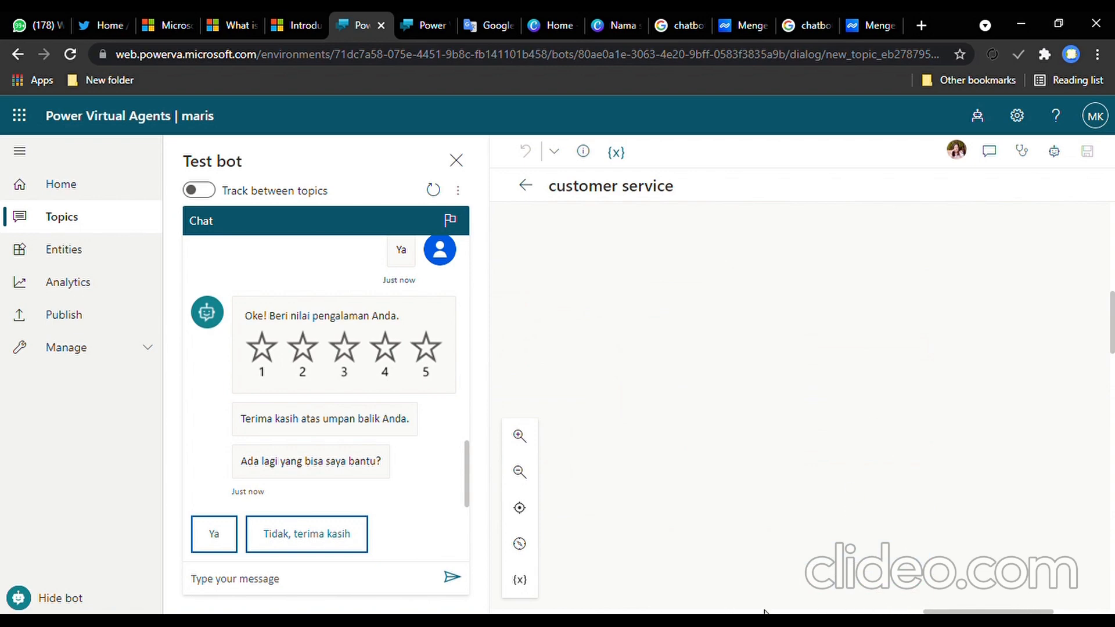
left_click_drag(950, 612, 725, 613)
scroll(861, 355, "up", 1)
scroll(862, 355, "up", 5)
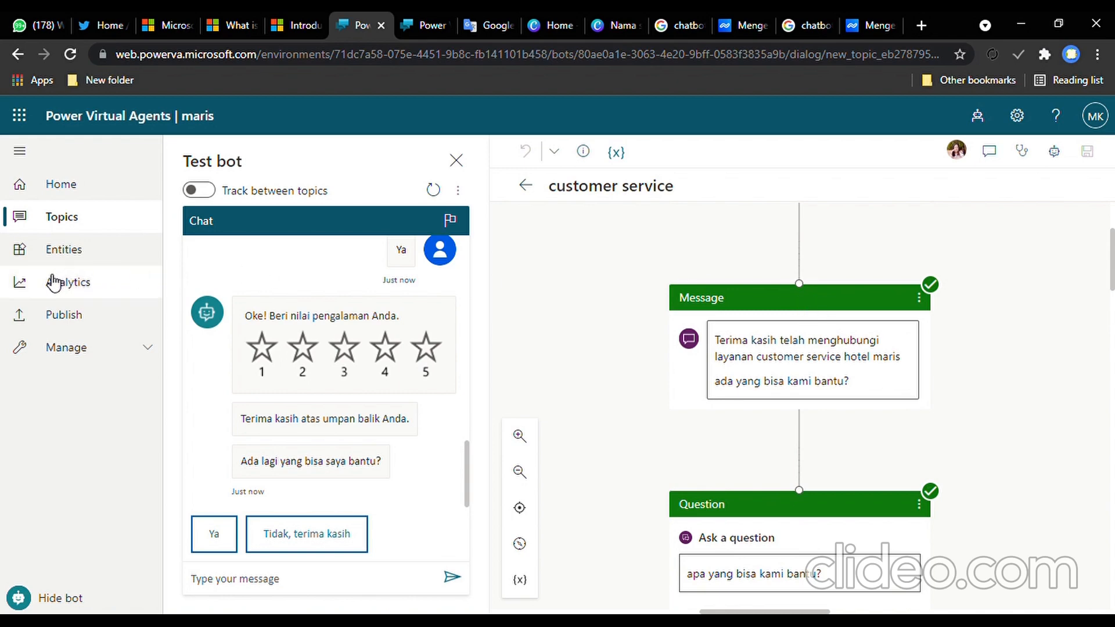
Step: Publish the bot's latest content
left_click(57, 317)
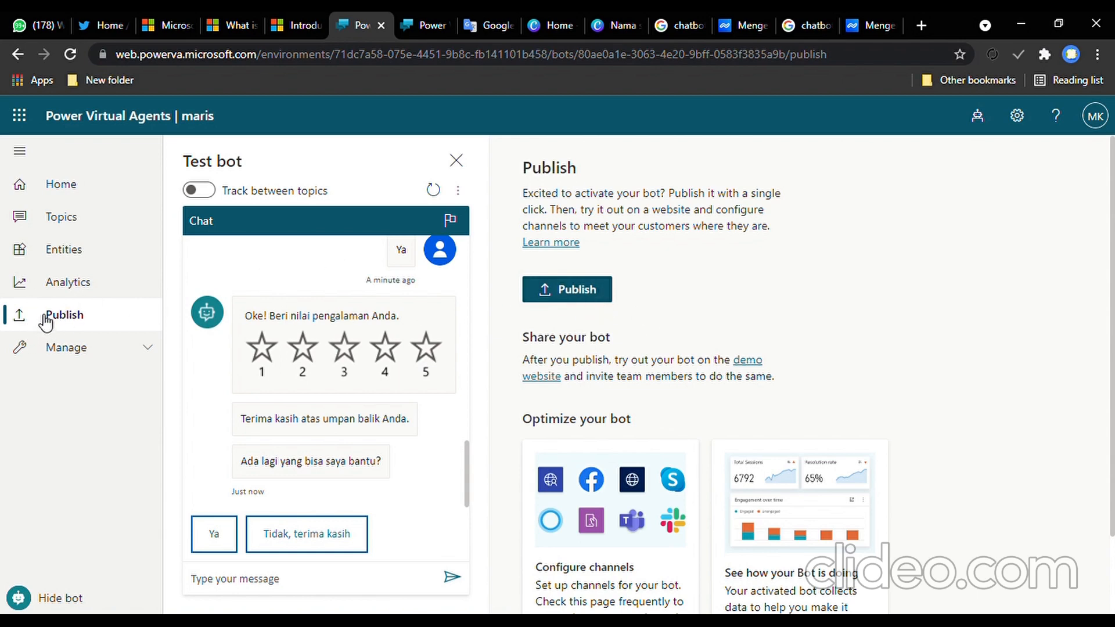
left_click(574, 285)
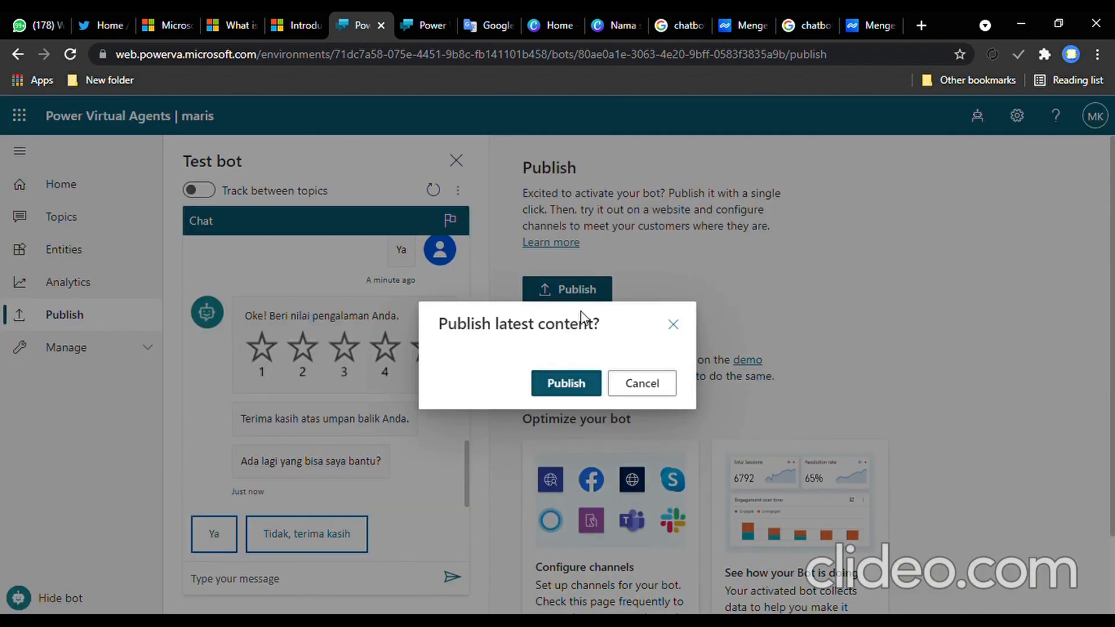
left_click(580, 386)
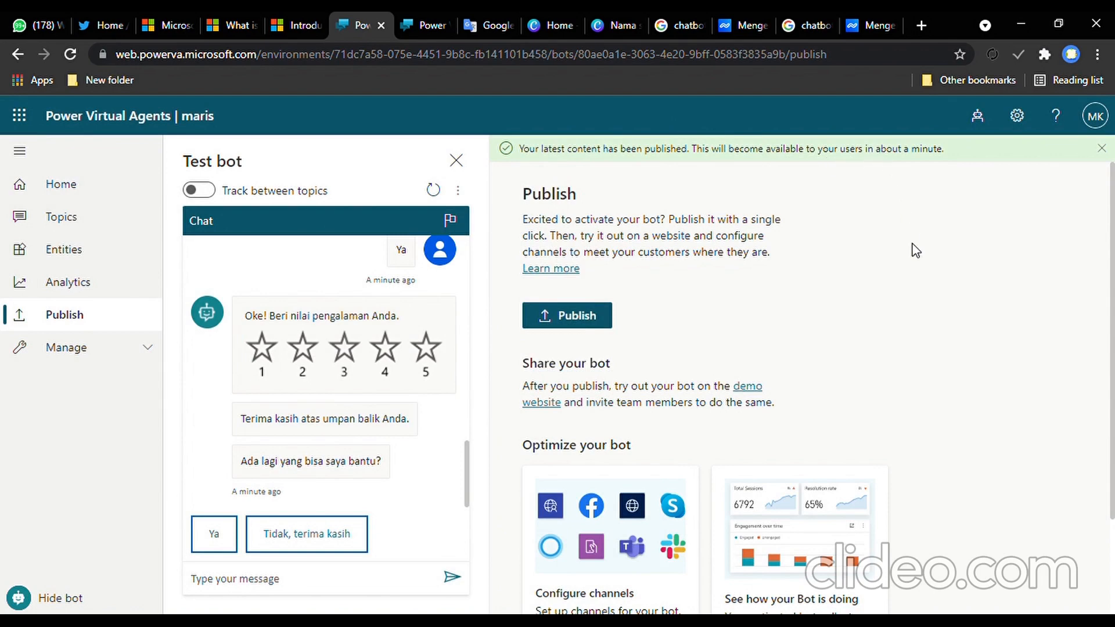
scroll(915, 351, "down", 2)
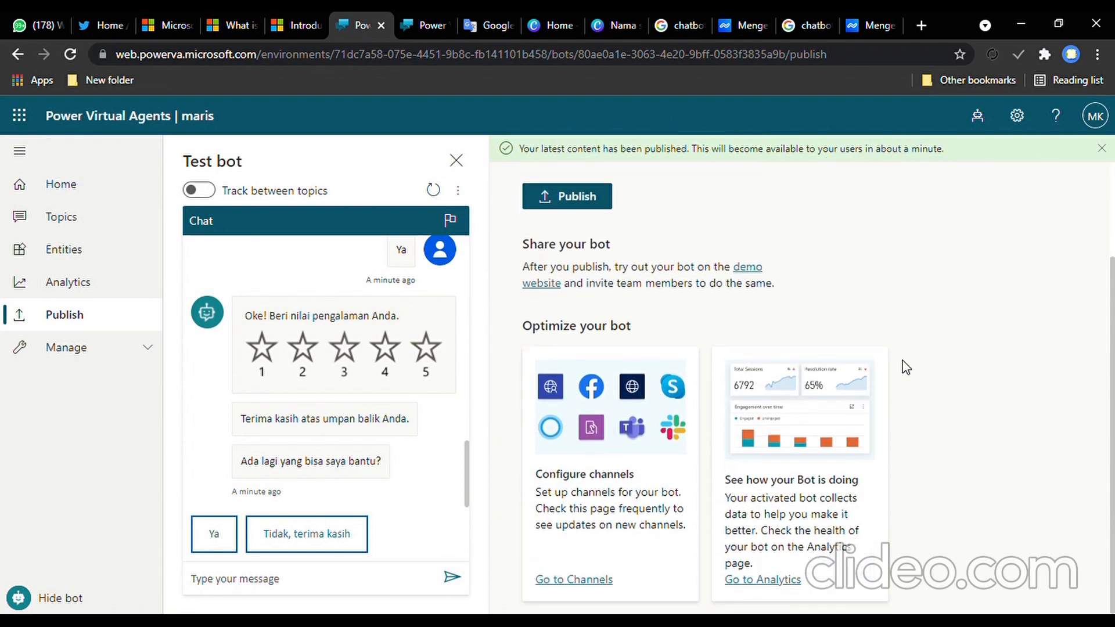
Step: Switch to the bot's demo website and send "customer service" in its chat
left_click(101, 287)
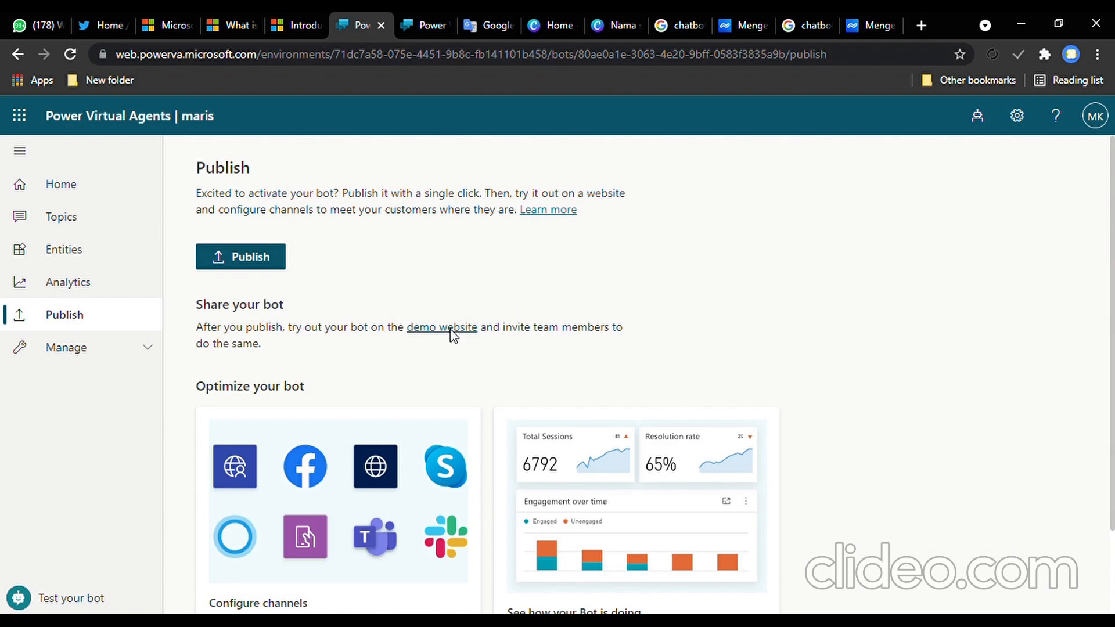
left_click(426, 25)
left_click(776, 488)
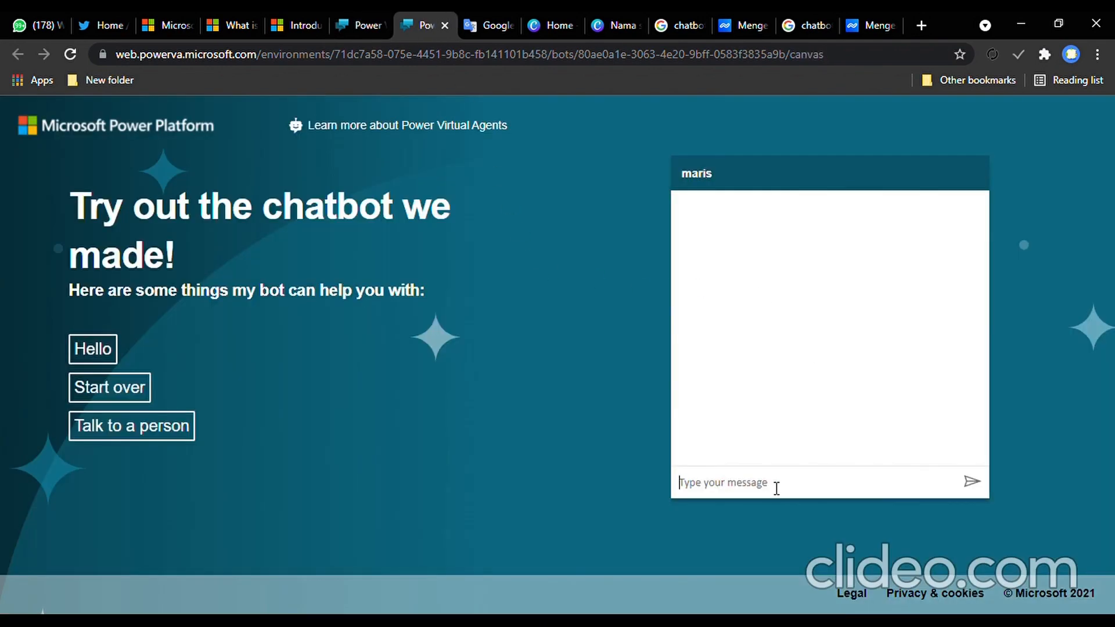
type("customer service")
key("Return")
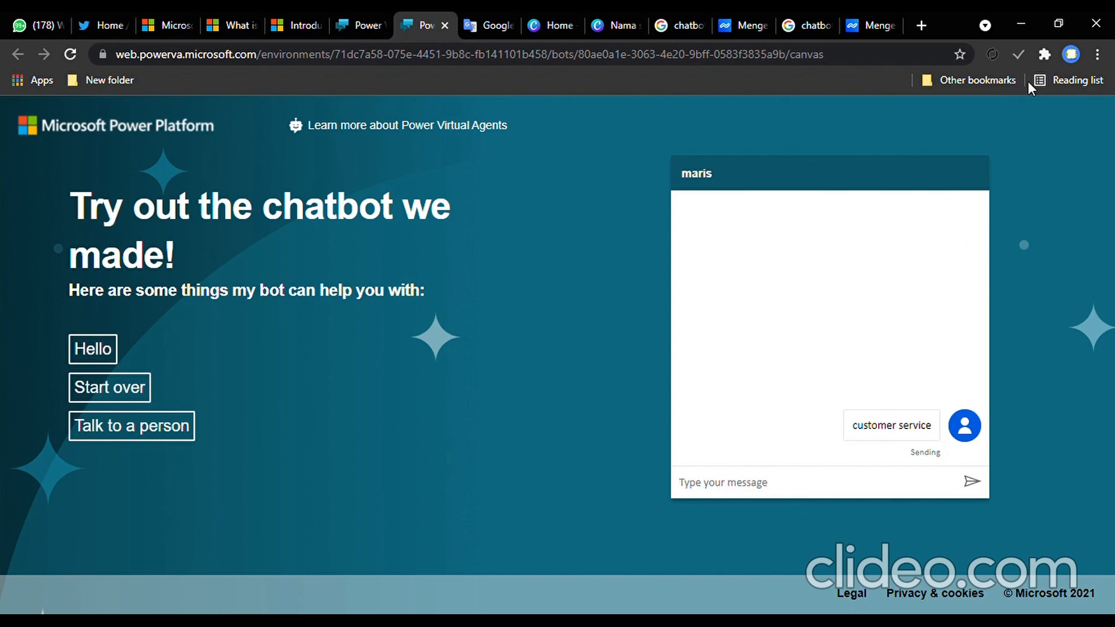
Step: Return to the bot's management site and examine the Analytics summary and its end-date calendar
key("ctrl+shift+Tab")
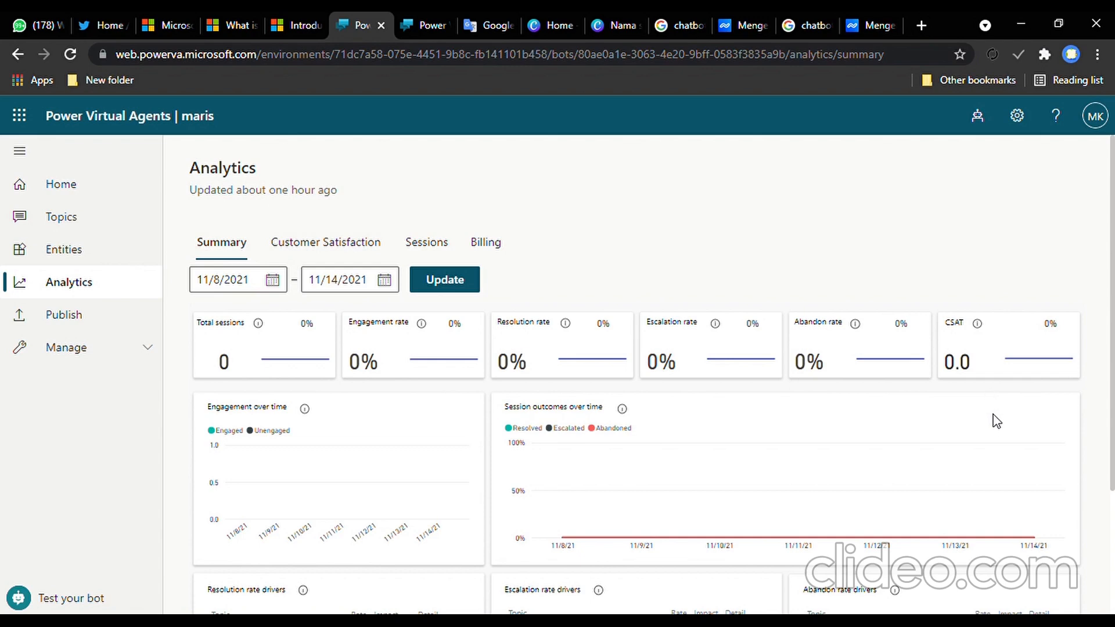
mouse_move(960, 505)
left_click(386, 282)
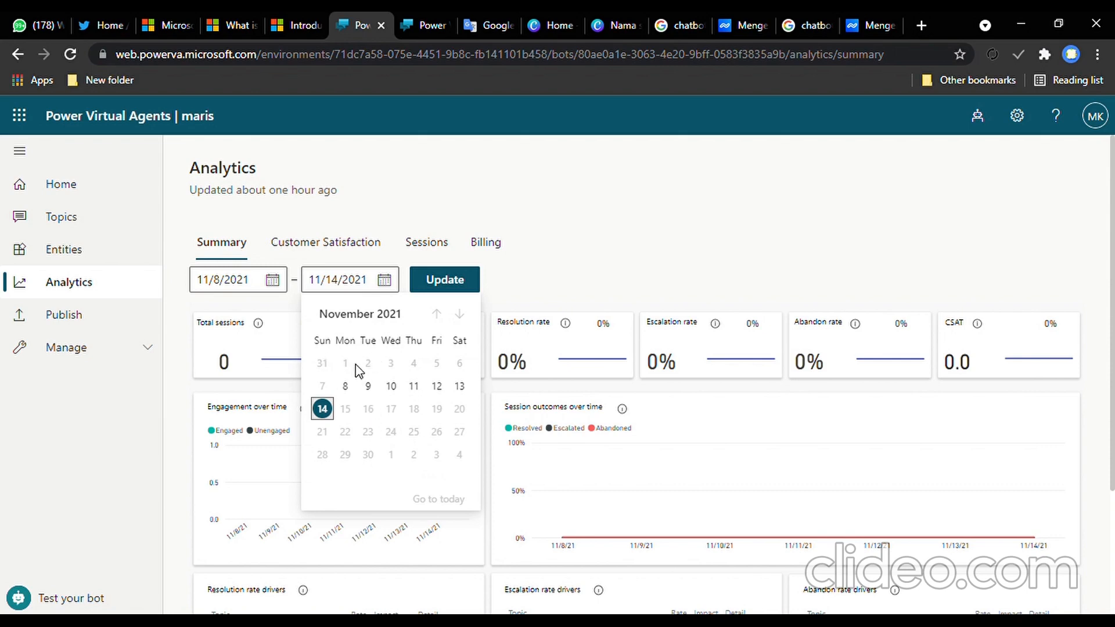
left_click(394, 283)
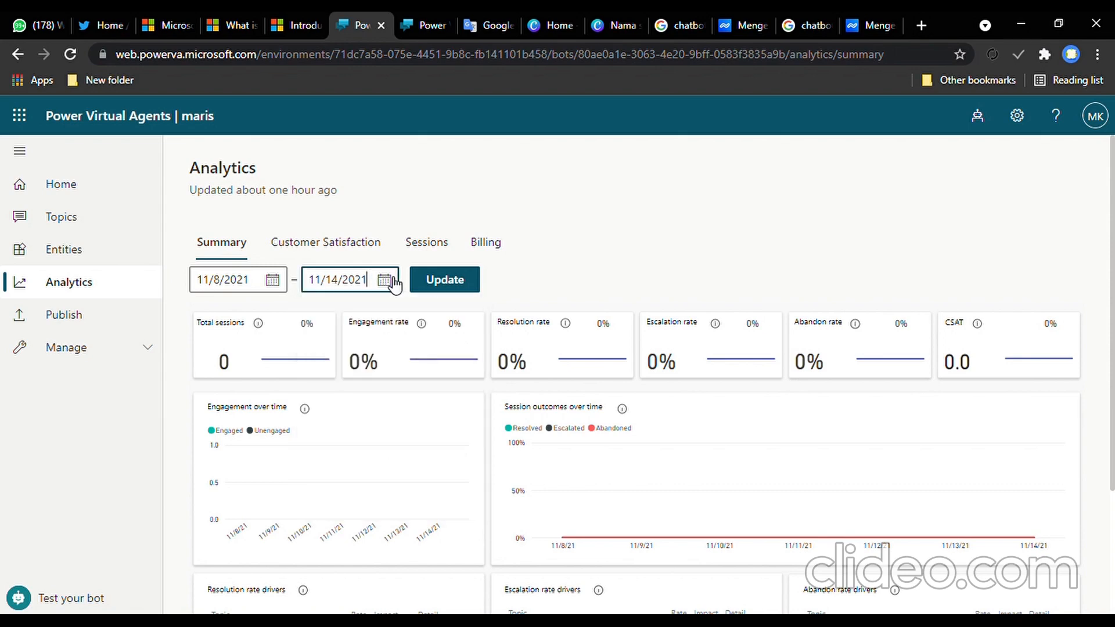